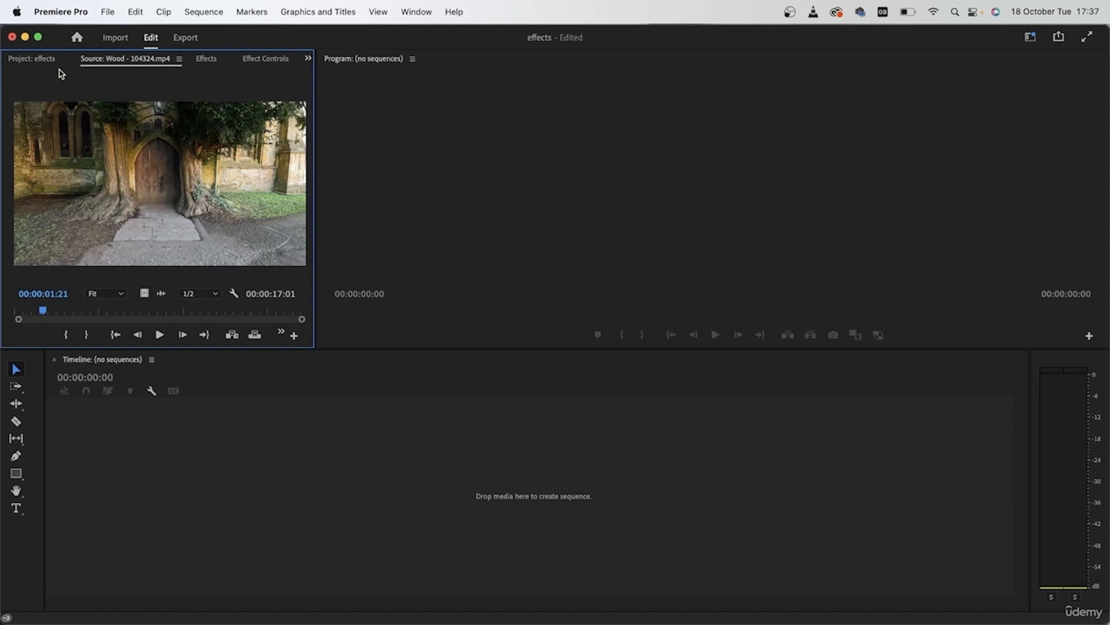
Preview the Door - 125778.mp4 clip in the source monitor by scrubbing to about 00:00:02:10
click(41, 58)
double_click(54, 214)
drag(31, 318, 85, 295)
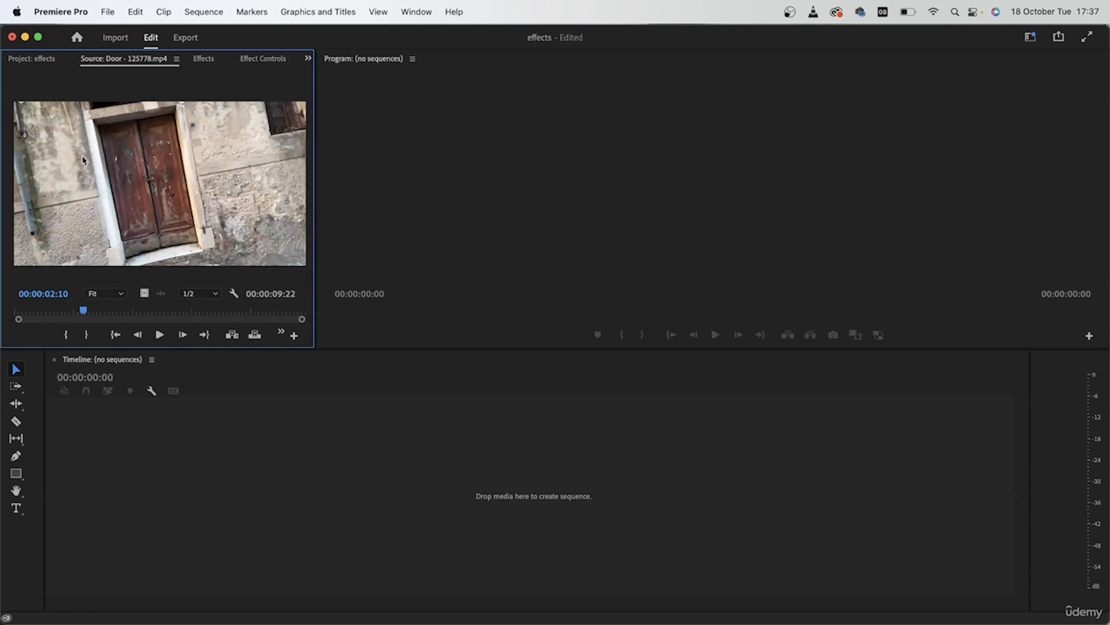
Create a sequence from Wood - 104324.mp4 and delete the clip's audio from track A1
click(41, 60)
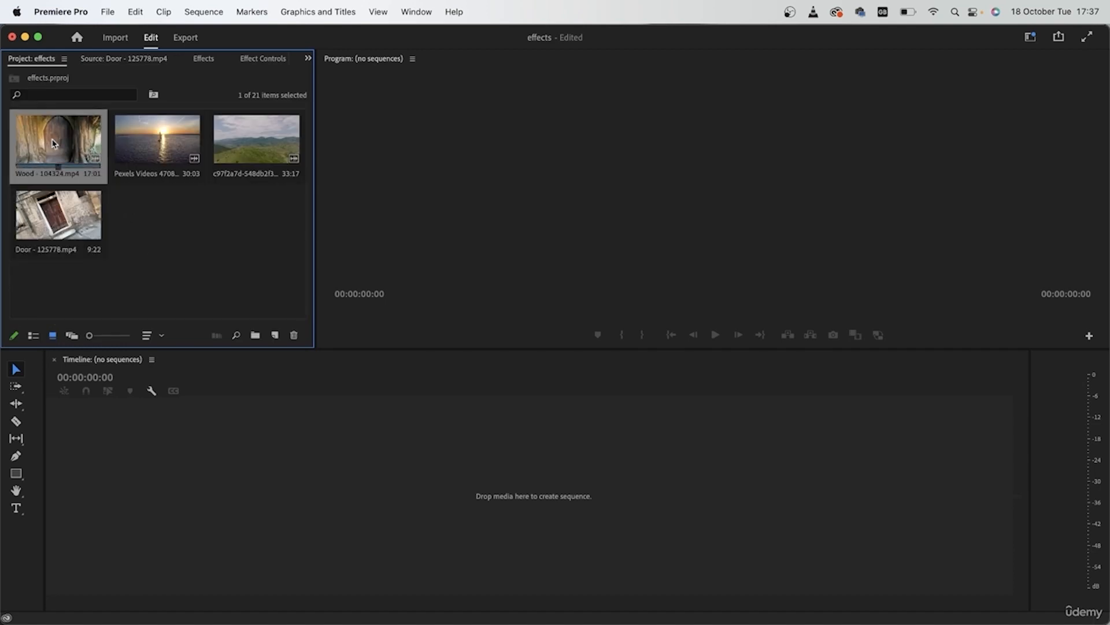
drag(36, 142, 204, 499)
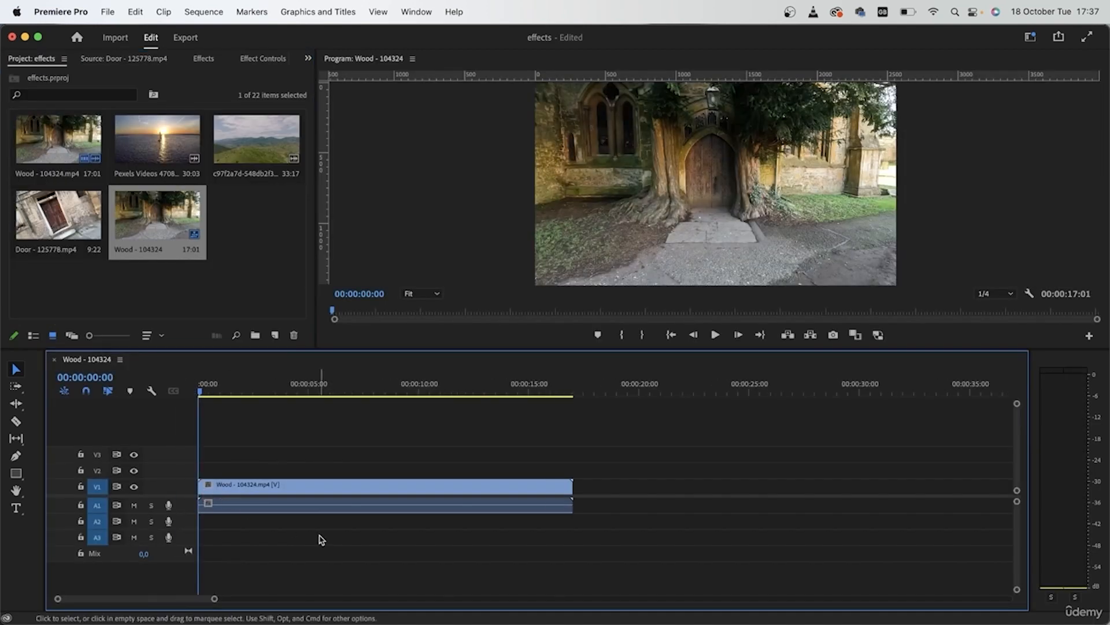
drag(357, 545, 336, 506)
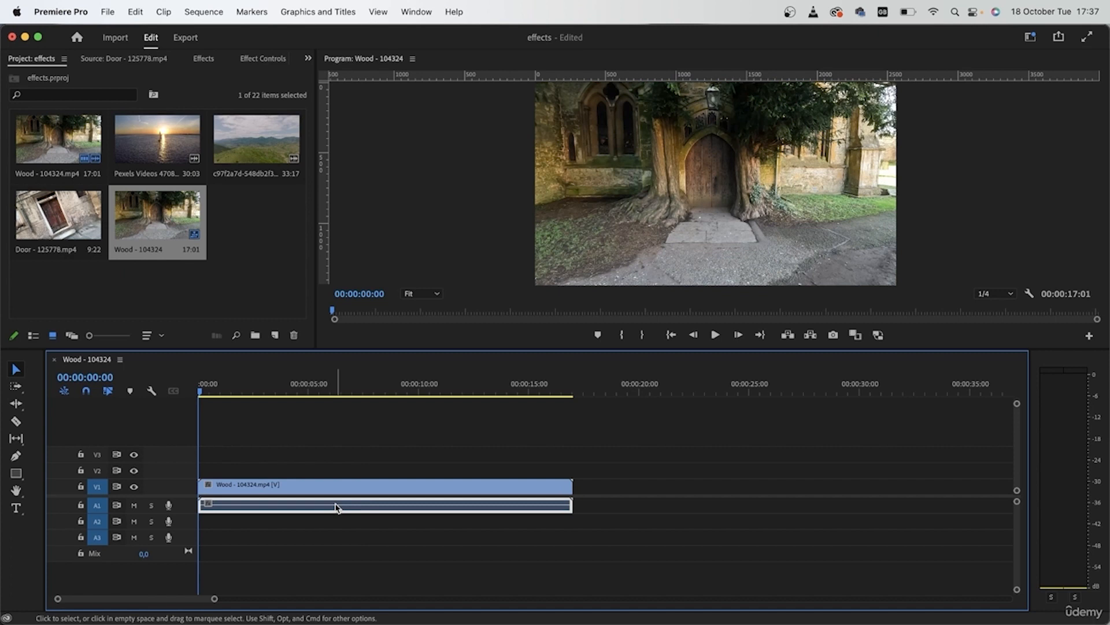
key(Delete)
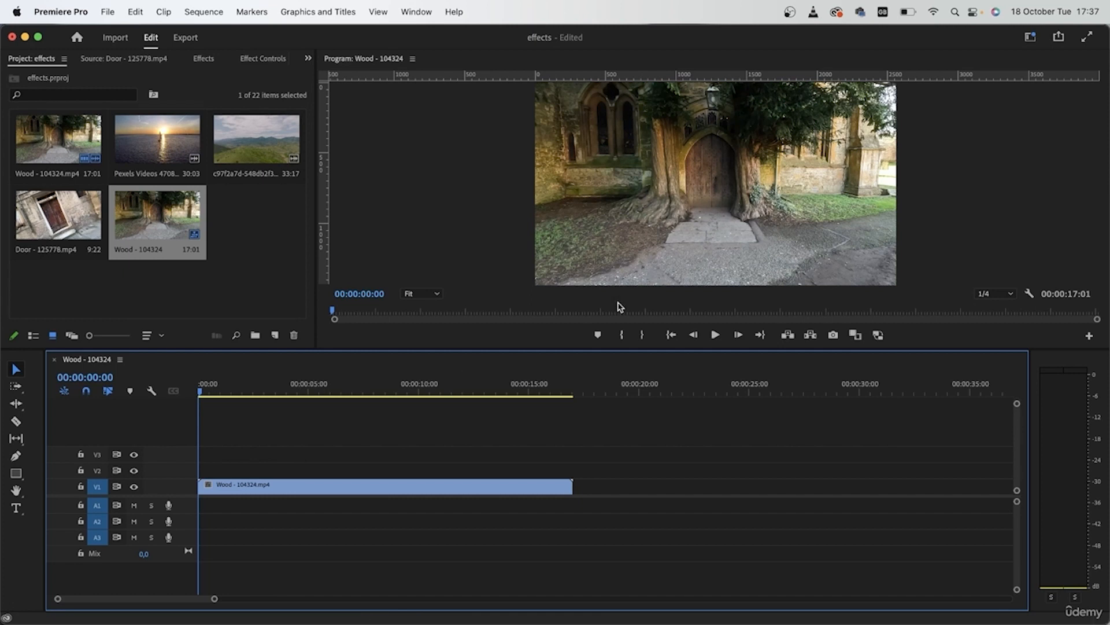
Add a sequence marker at 00:00:04:23, where the wooden door is seen close up
drag(203, 389, 303, 393)
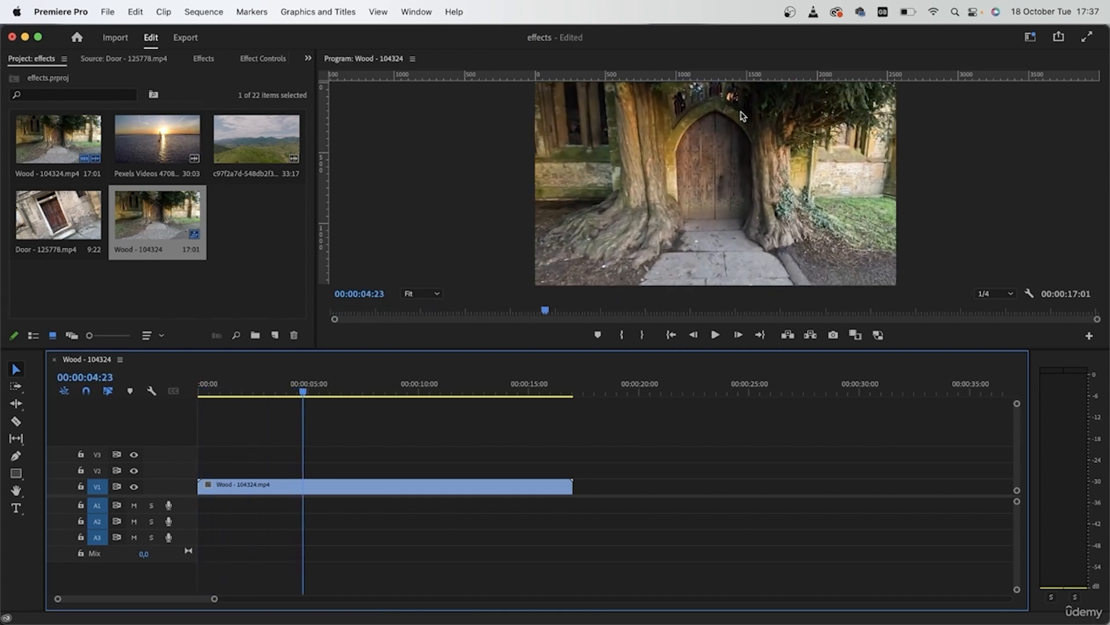
click(433, 484)
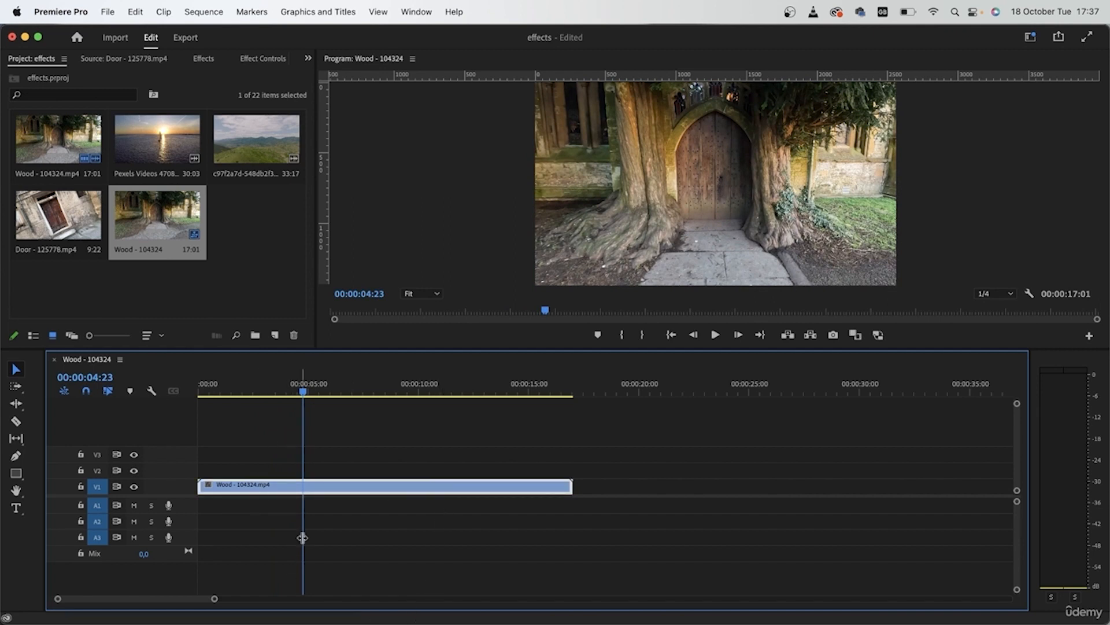
click(419, 446)
key(m)
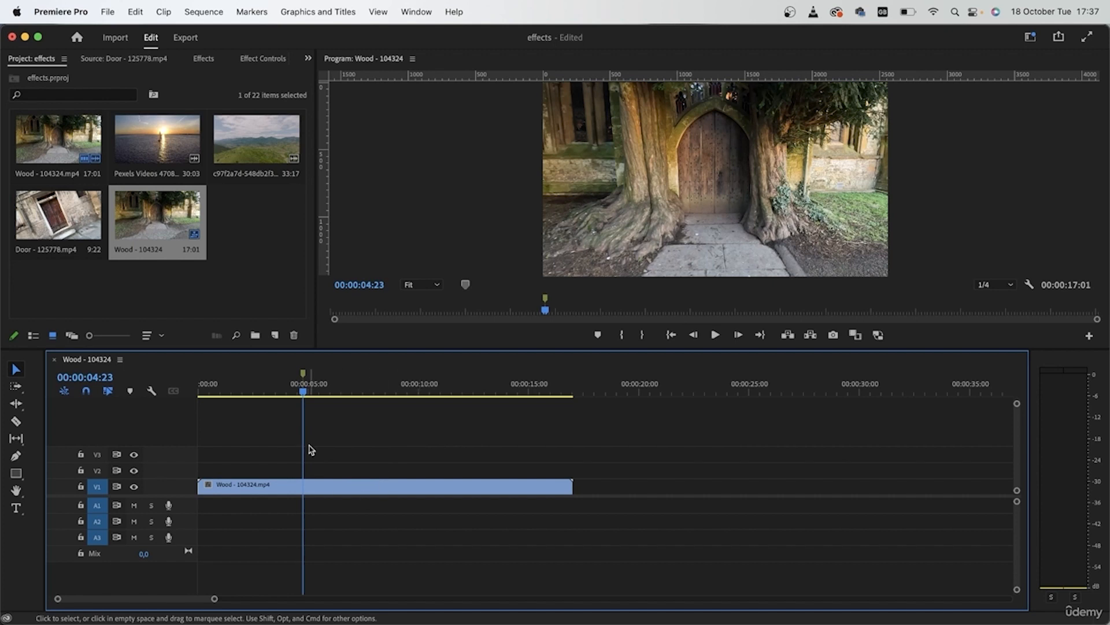
Export the current frame as a PNG named door and import it into the project
click(833, 335)
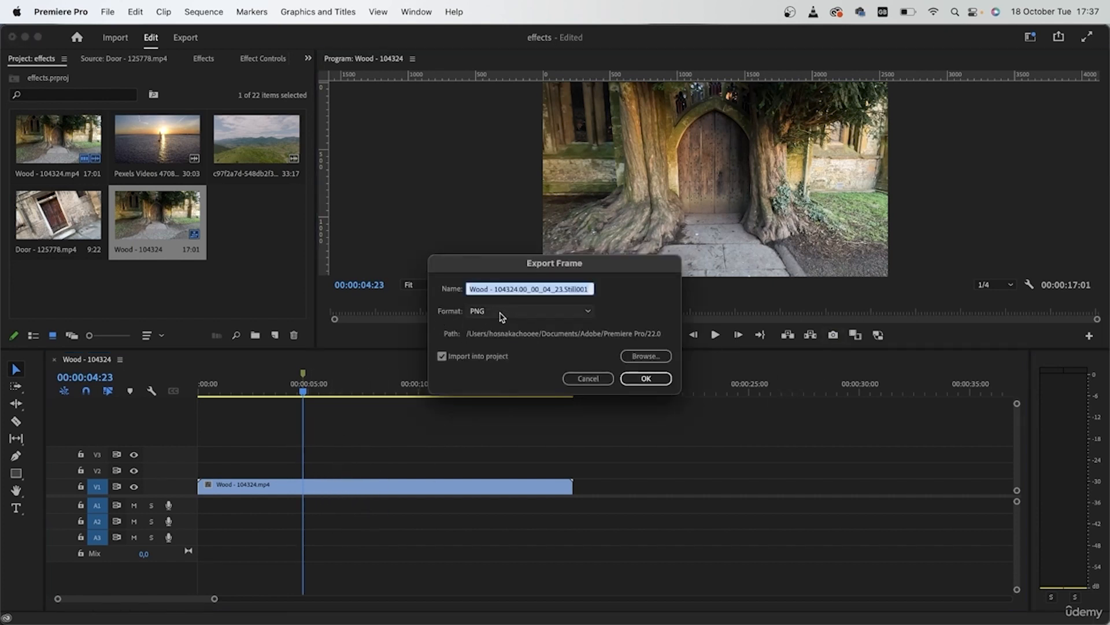
key(BackSpace)
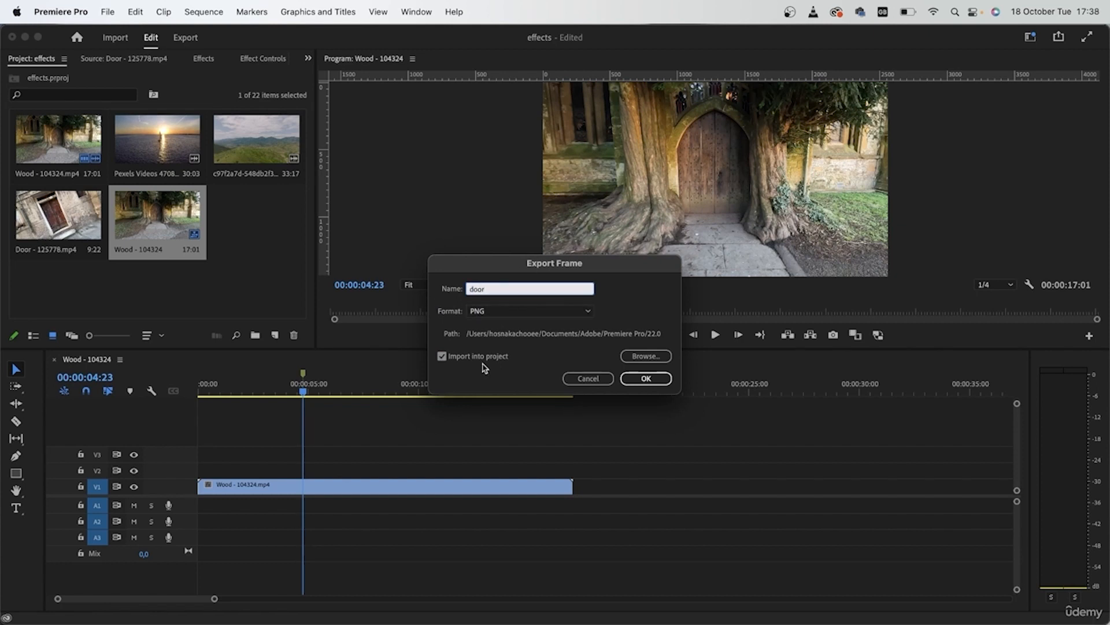
click(645, 378)
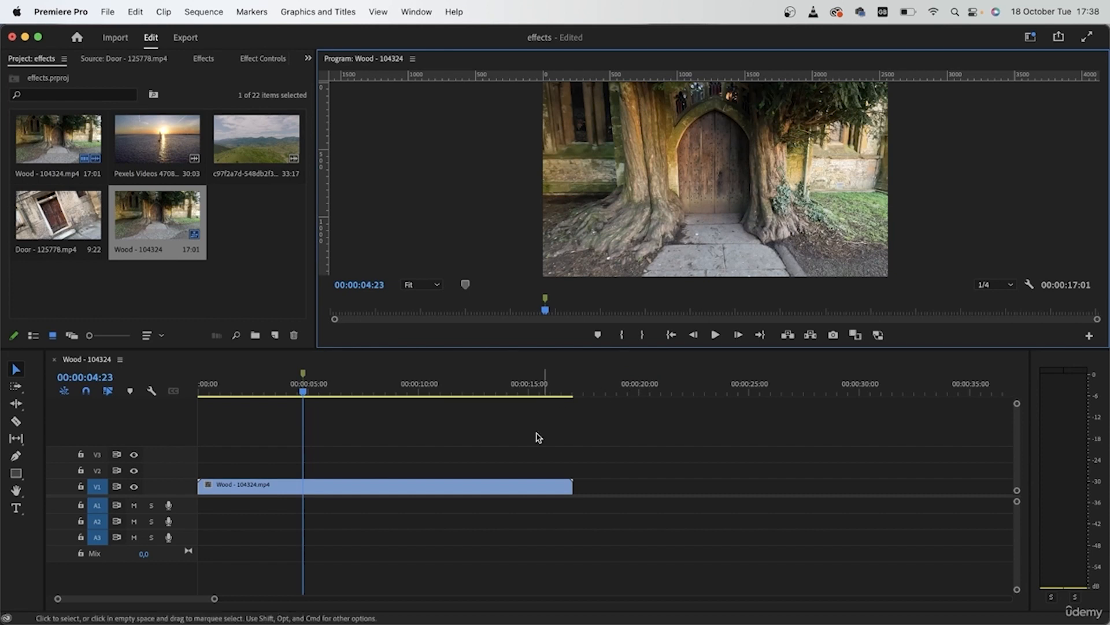
Place door.png on V2 at the marker, extend it to the end of the wood clip, and duplicate it onto V3 and V4
drag(268, 234, 303, 470)
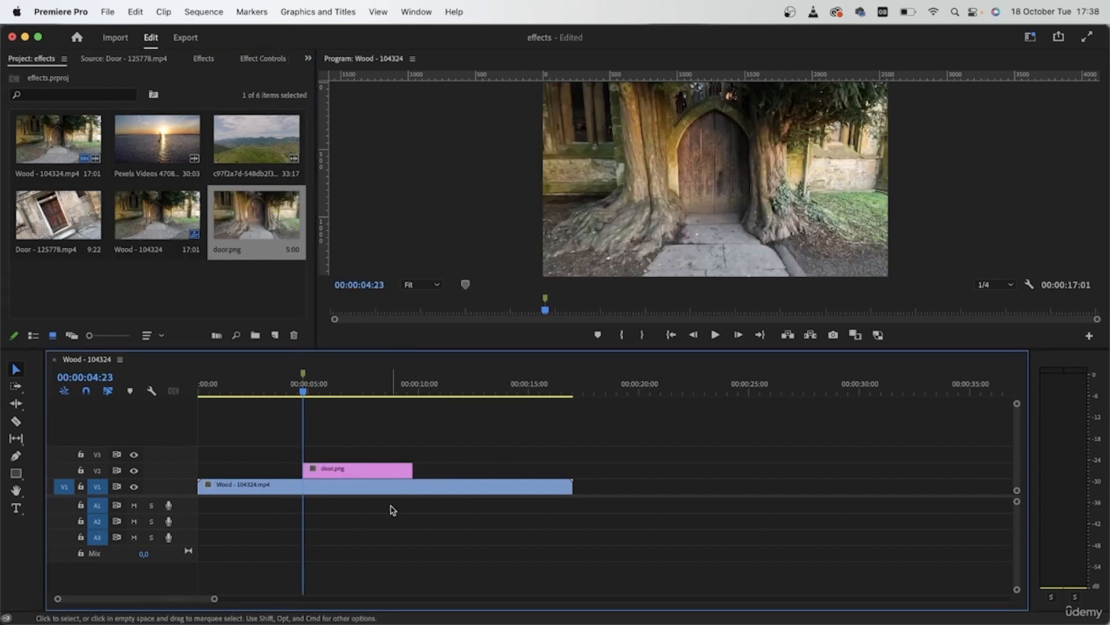
drag(412, 469, 572, 468)
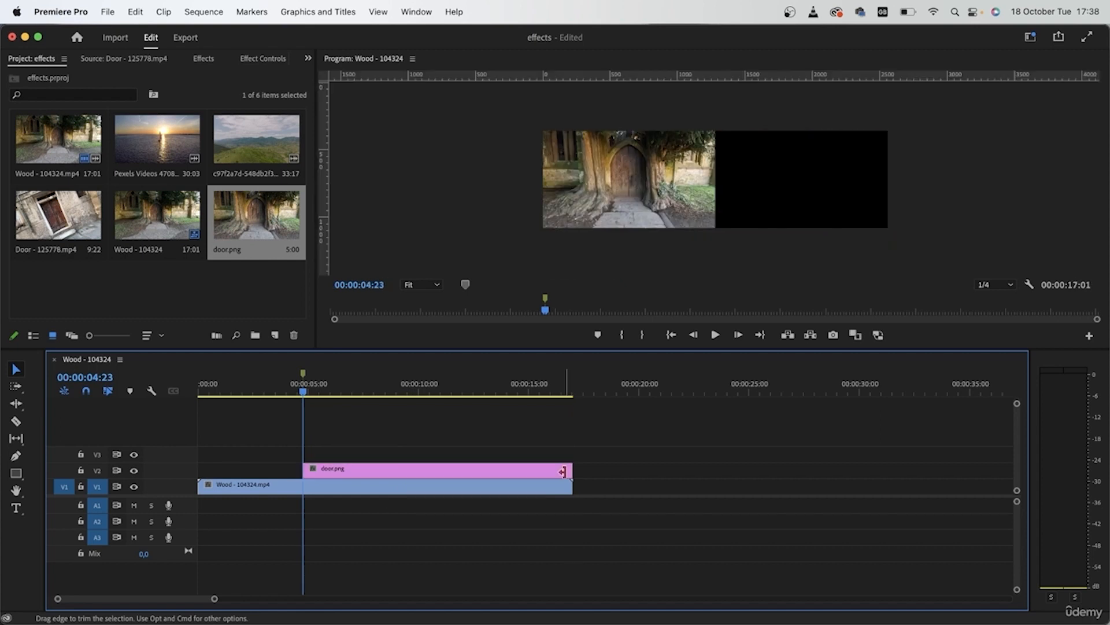
drag(406, 474, 409, 437)
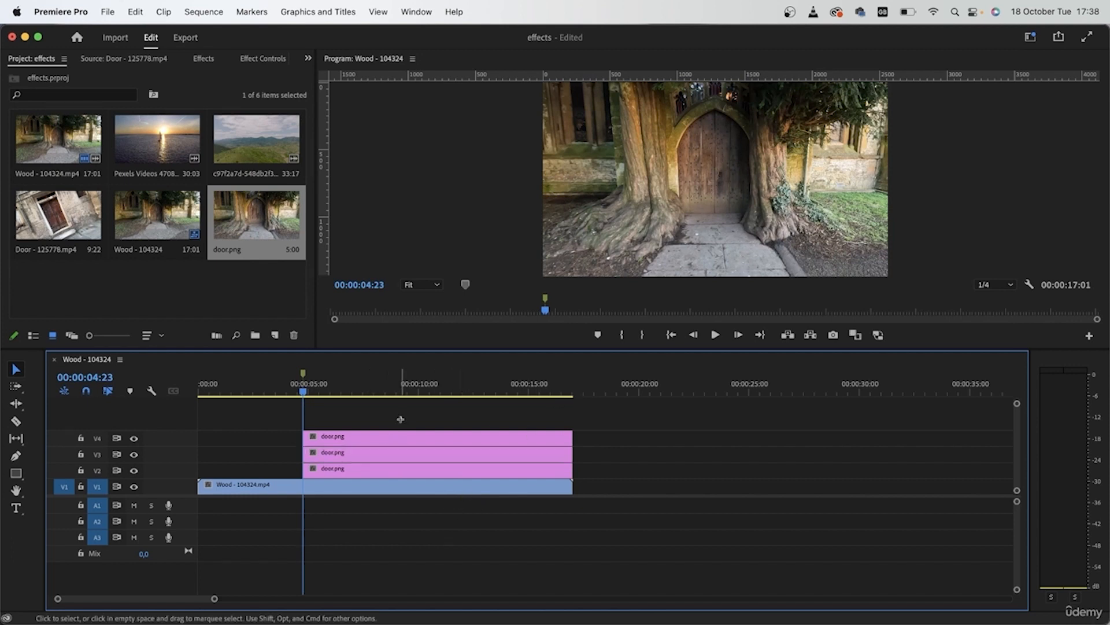
click(609, 469)
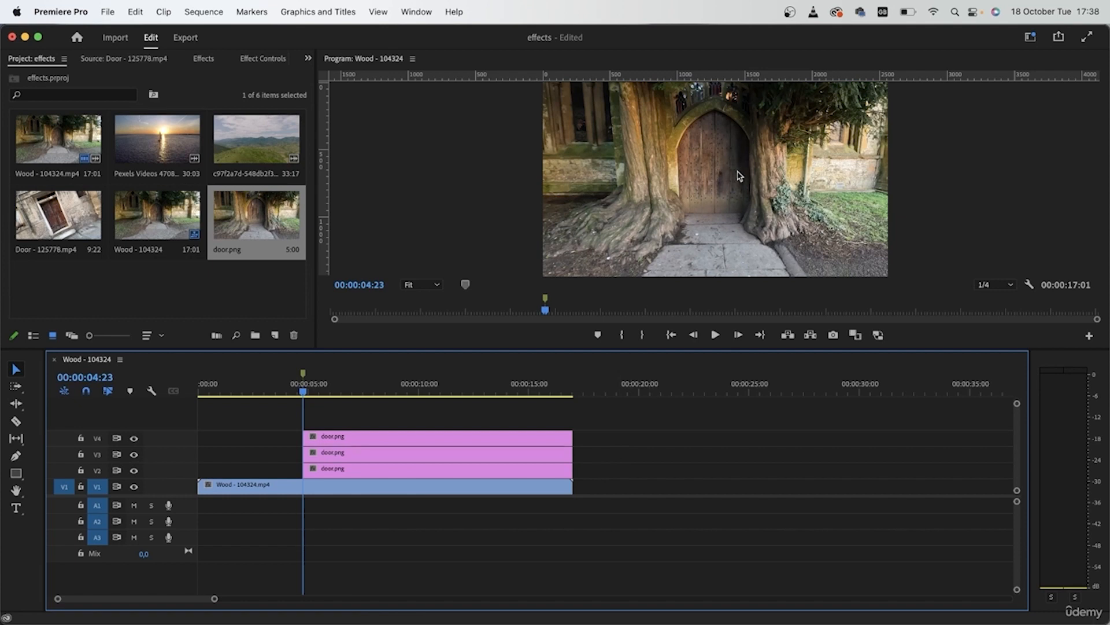
drag(602, 478, 577, 446)
click(568, 437)
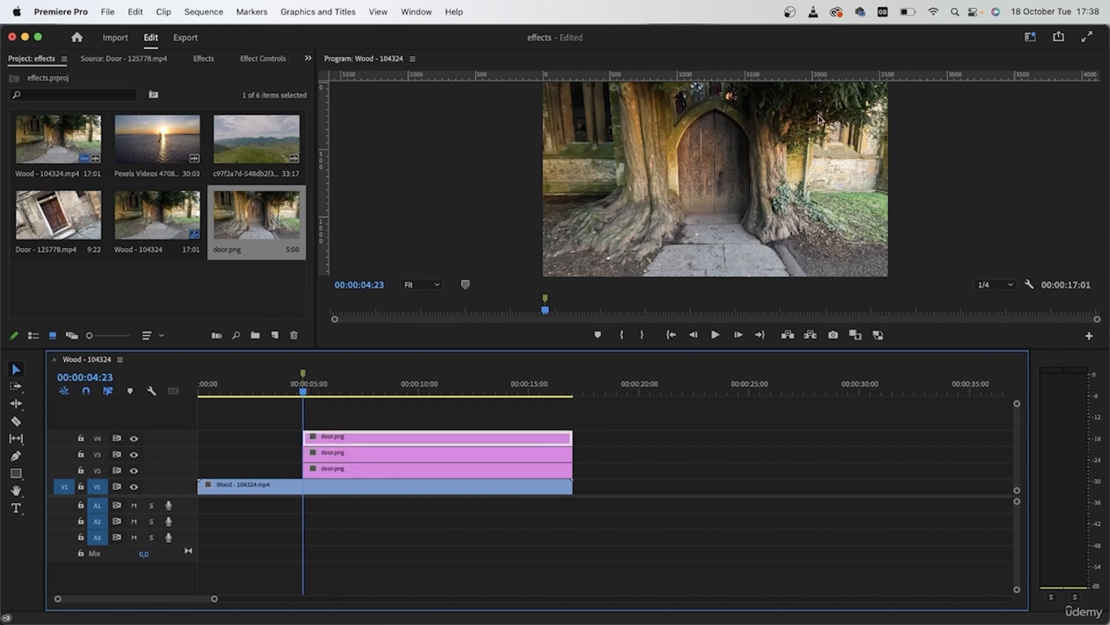
click(634, 435)
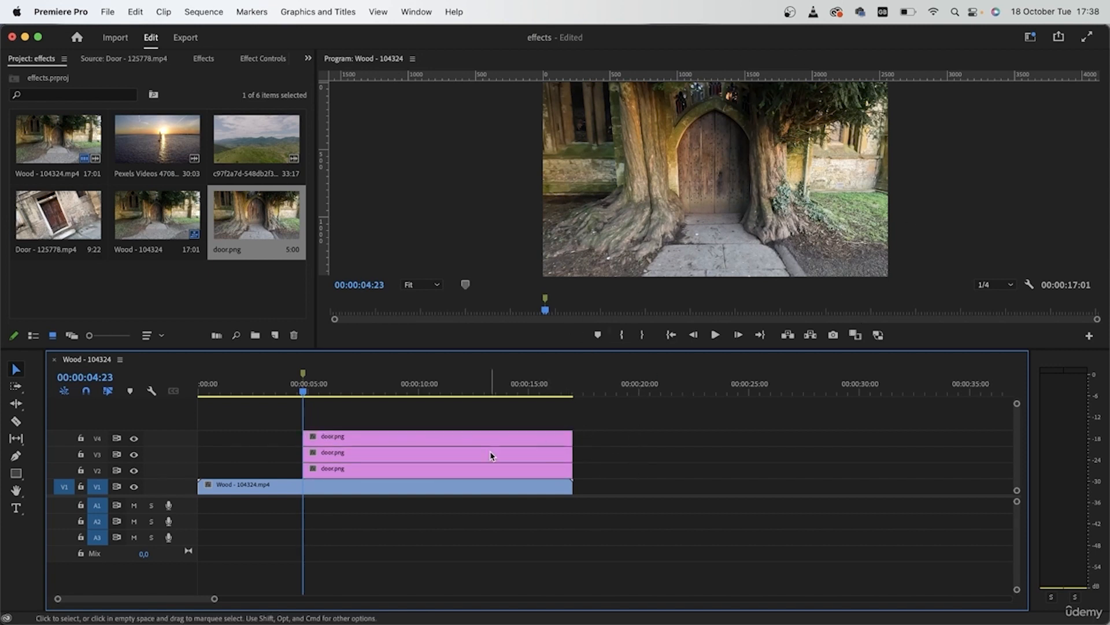
drag(611, 479, 572, 459)
click(491, 441)
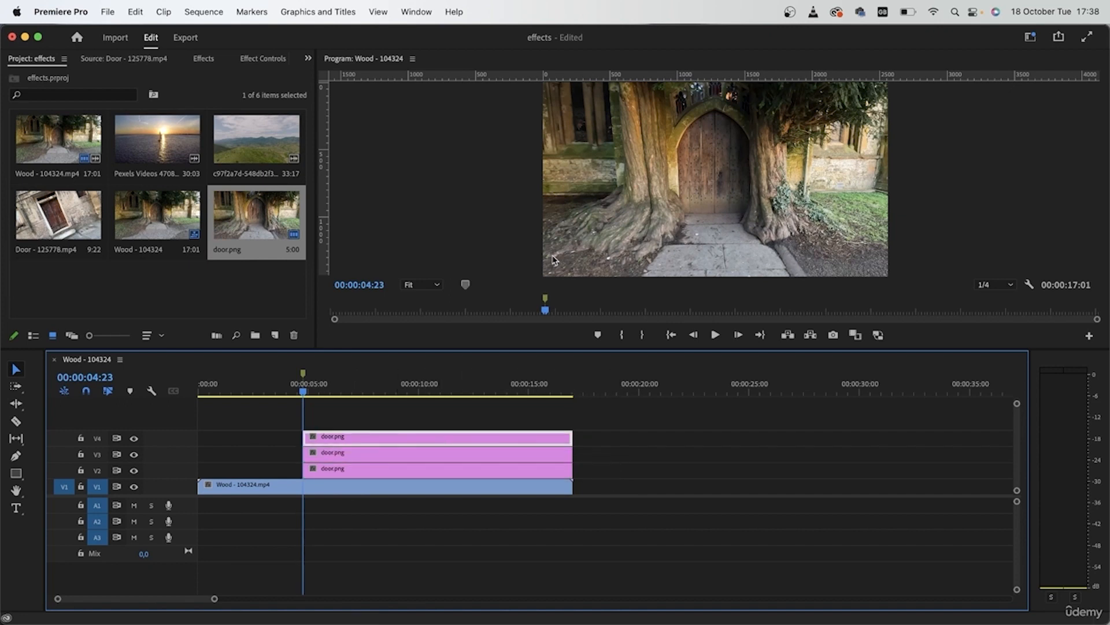
Draw a closed pen opacity mask around the arched wooden door on the V3 door.png clip, with Mask Feather 2
click(377, 460)
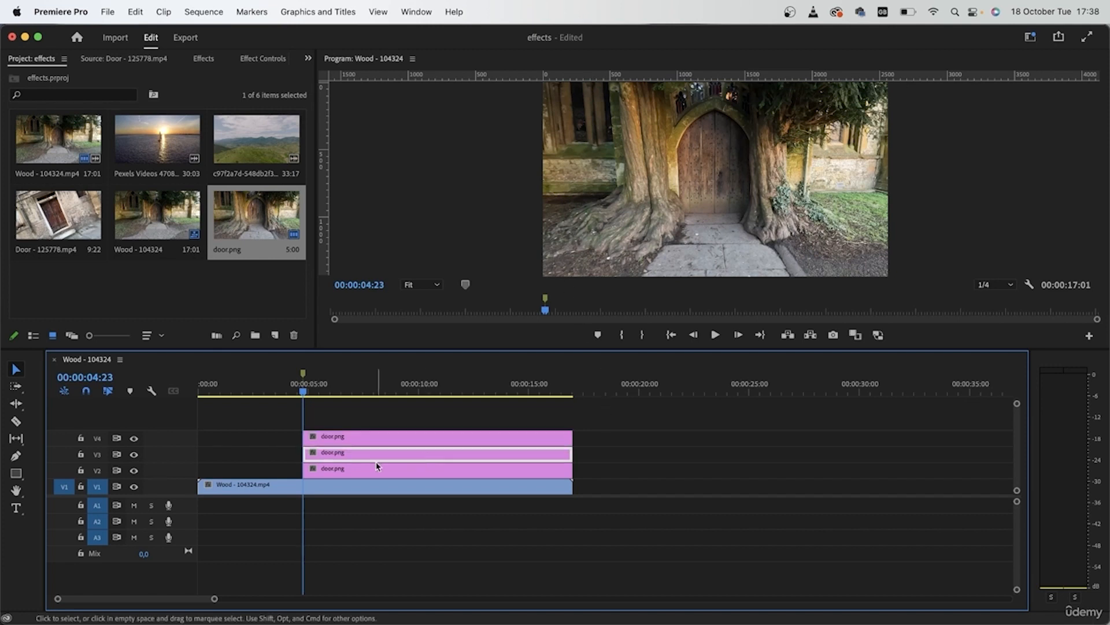
click(259, 58)
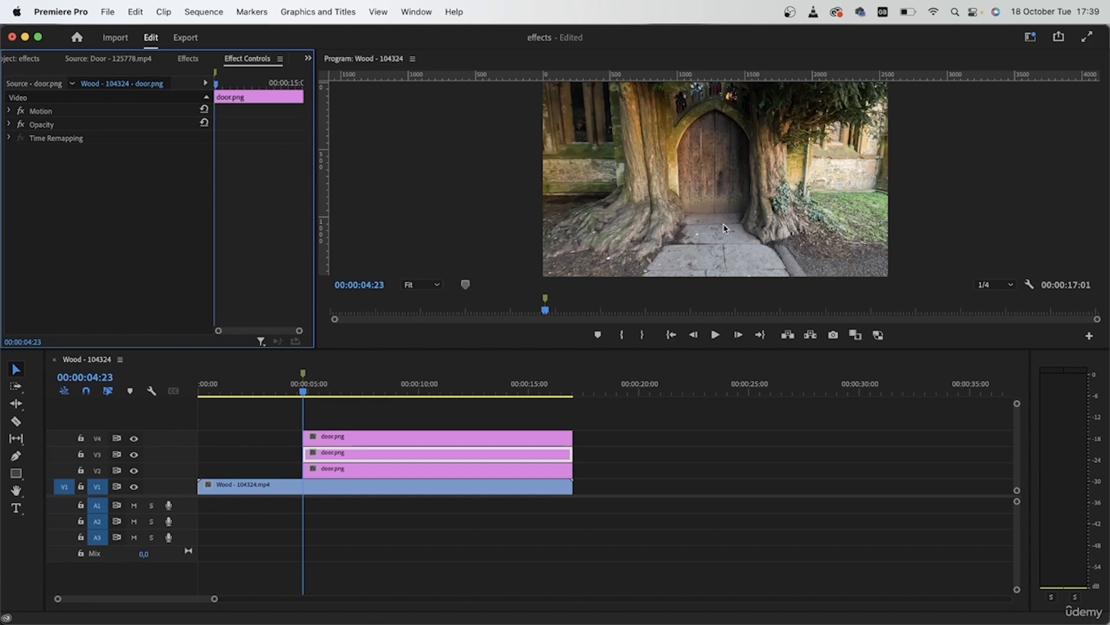
click(9, 110)
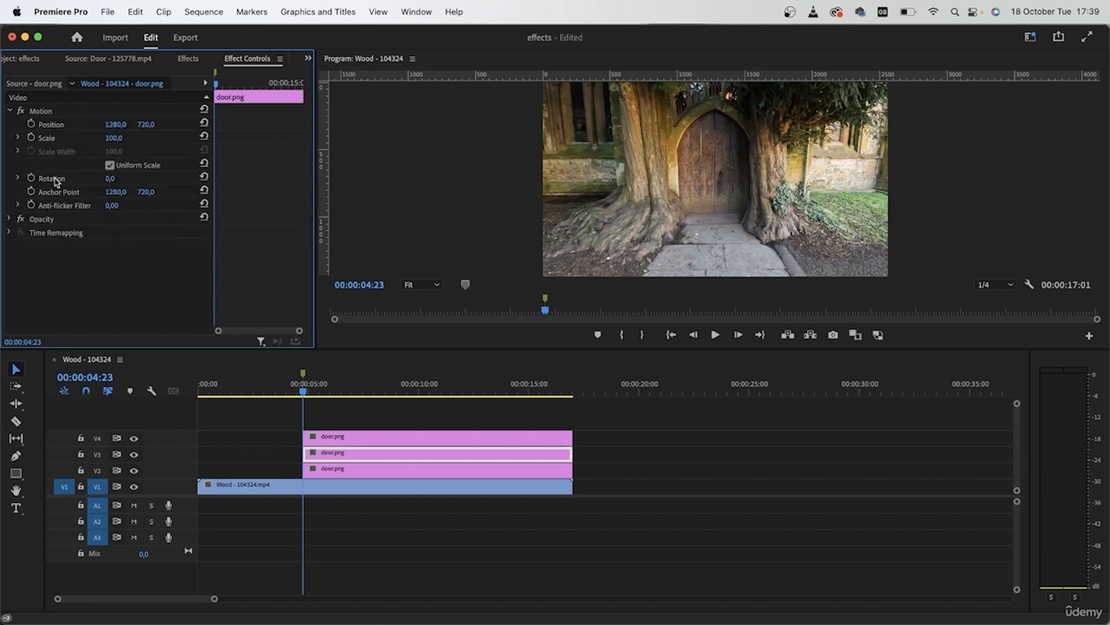
click(9, 220)
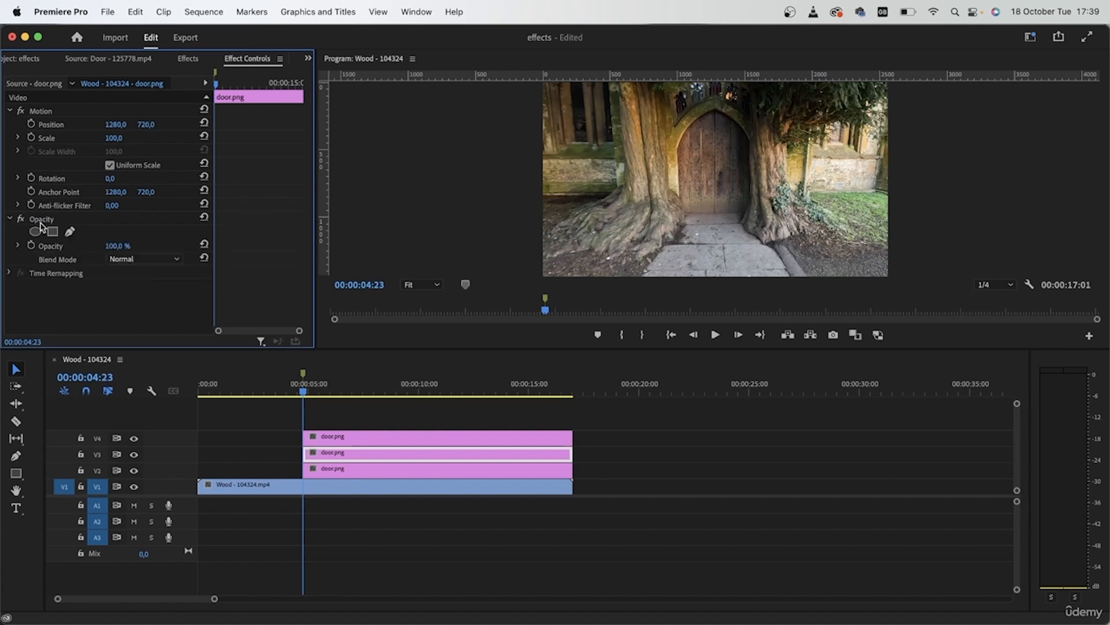
click(70, 232)
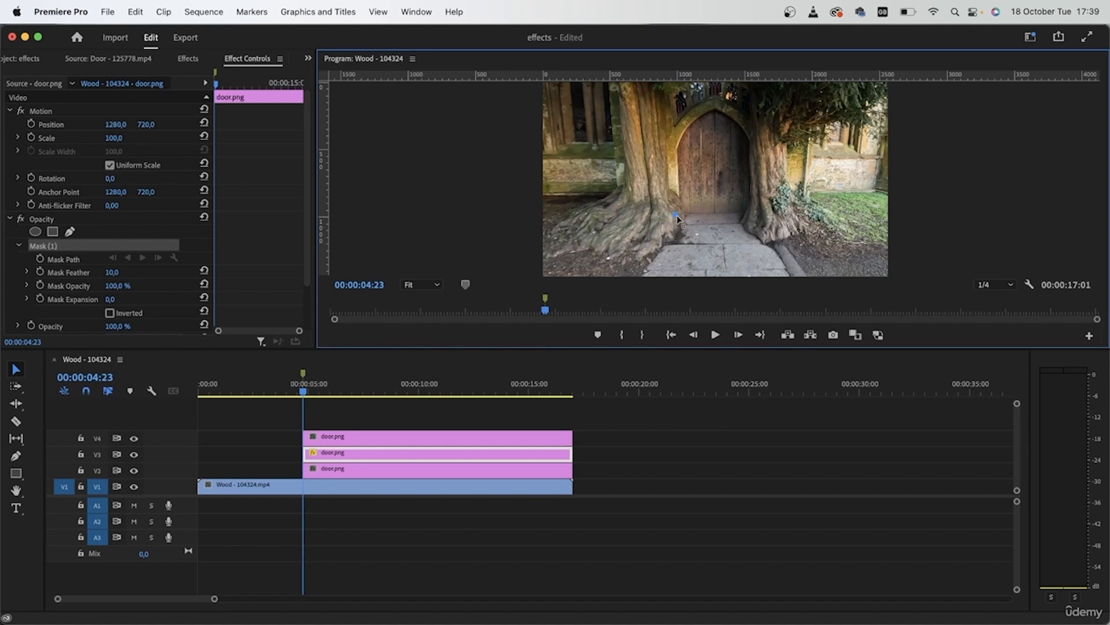
key(grave)
drag(467, 395, 501, 391)
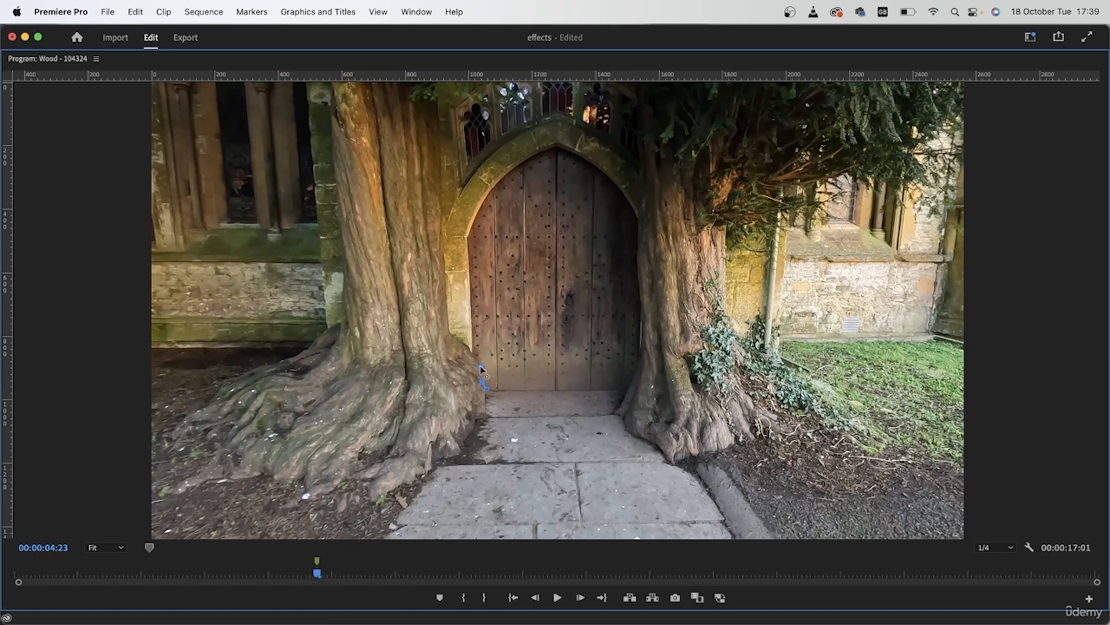
click(470, 299)
click(468, 237)
drag(494, 185, 512, 170)
drag(555, 146, 565, 145)
drag(638, 219, 645, 324)
drag(630, 385, 624, 395)
click(486, 388)
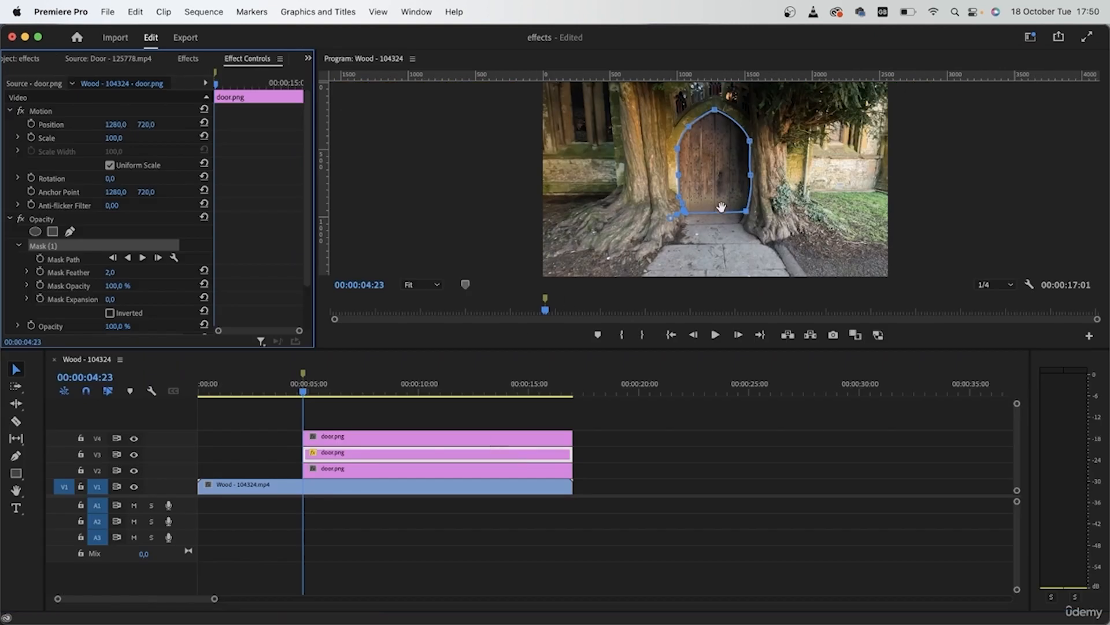
drag(106, 280, 106, 276)
Check the door cut-out on V3 by hiding tracks V4, V2 and V1, and turn these tracks back on
click(134, 438)
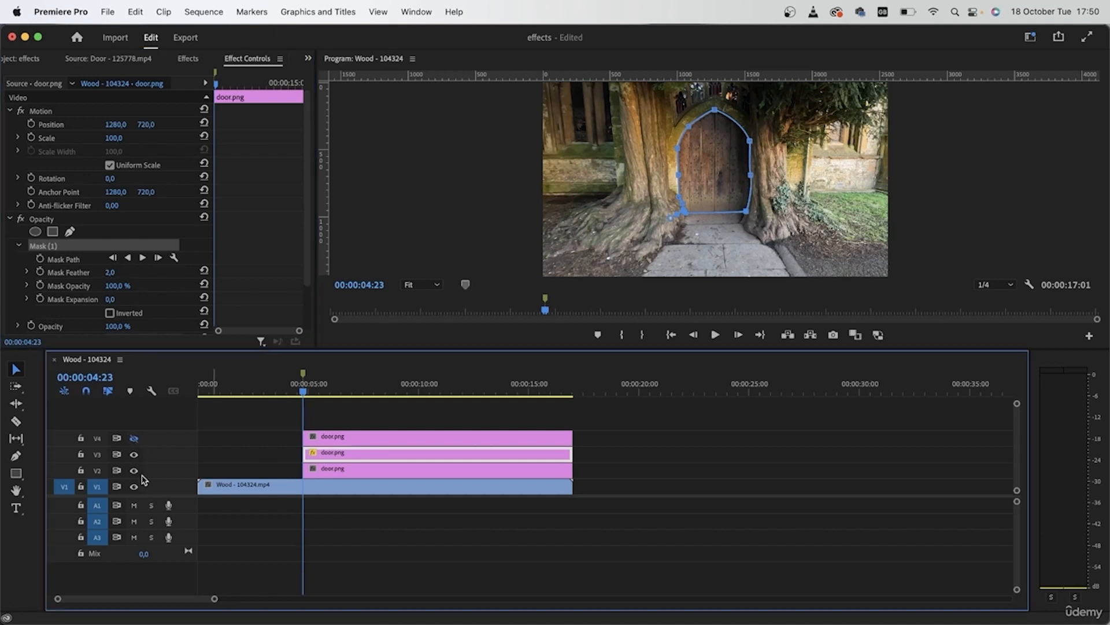
click(133, 470)
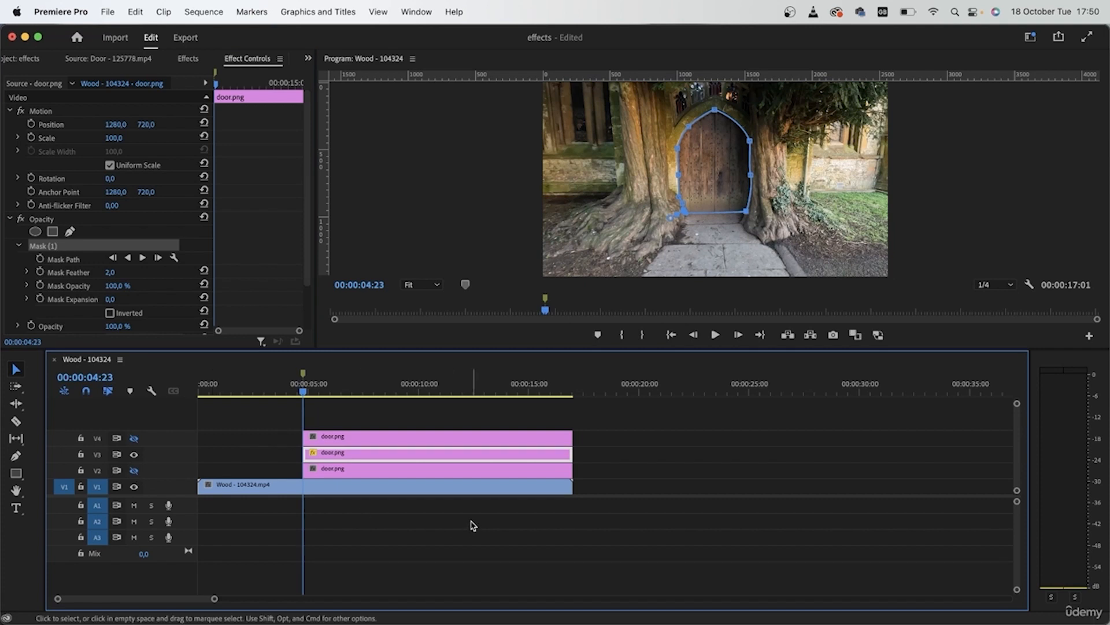
click(134, 487)
click(763, 508)
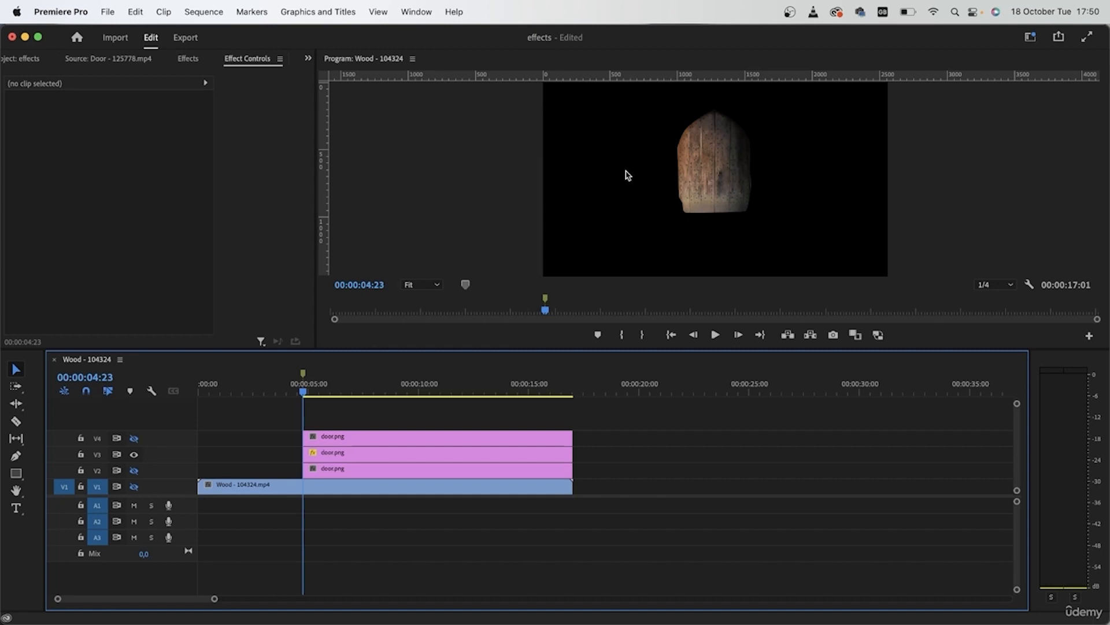
click(399, 452)
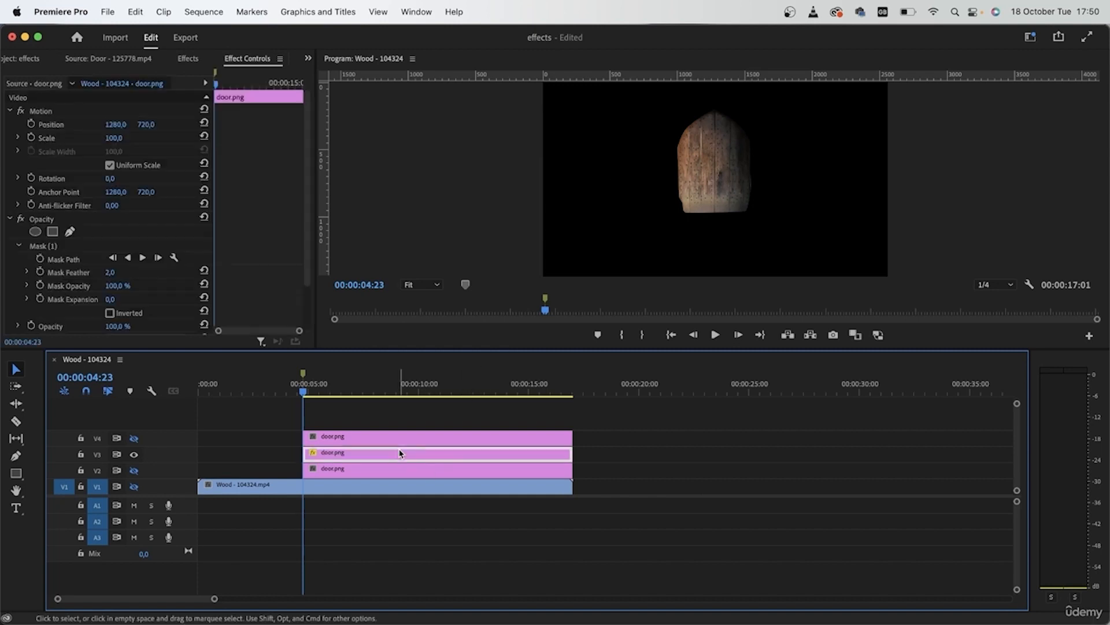
click(134, 470)
click(134, 487)
click(134, 437)
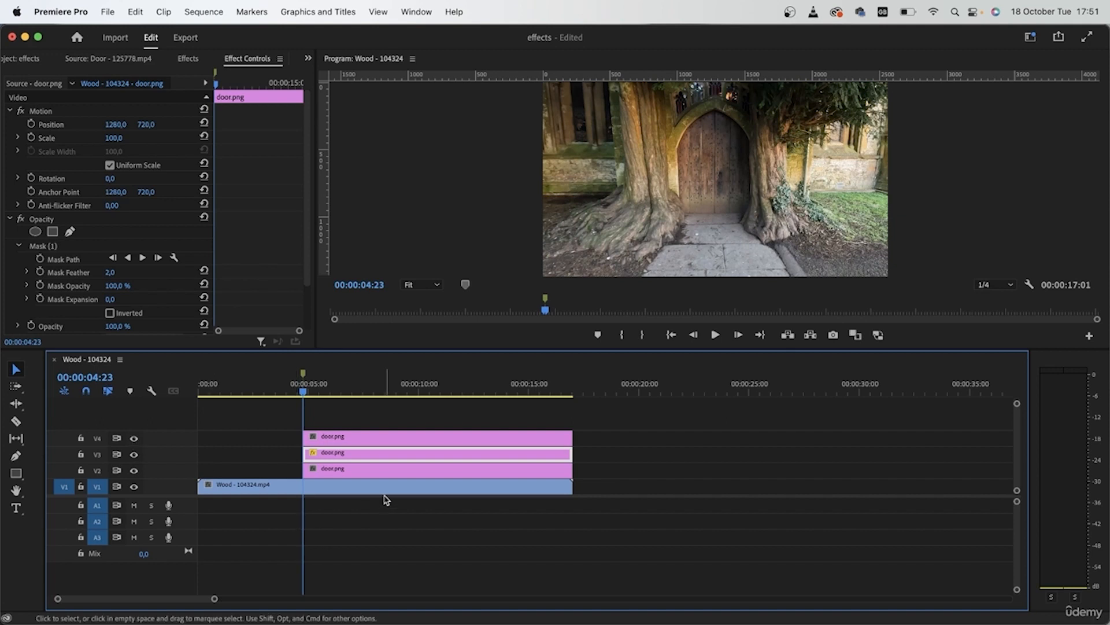
Copy the opacity mask from the V3 door.png clip to the V4 clip and invert it there
click(333, 438)
click(332, 457)
click(35, 247)
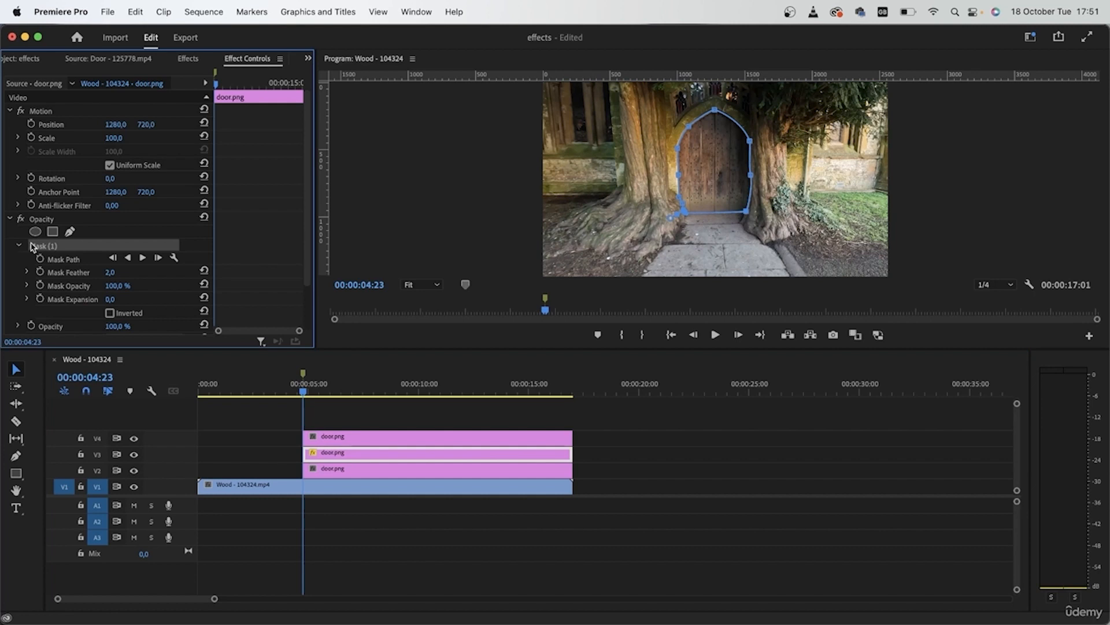
click(350, 436)
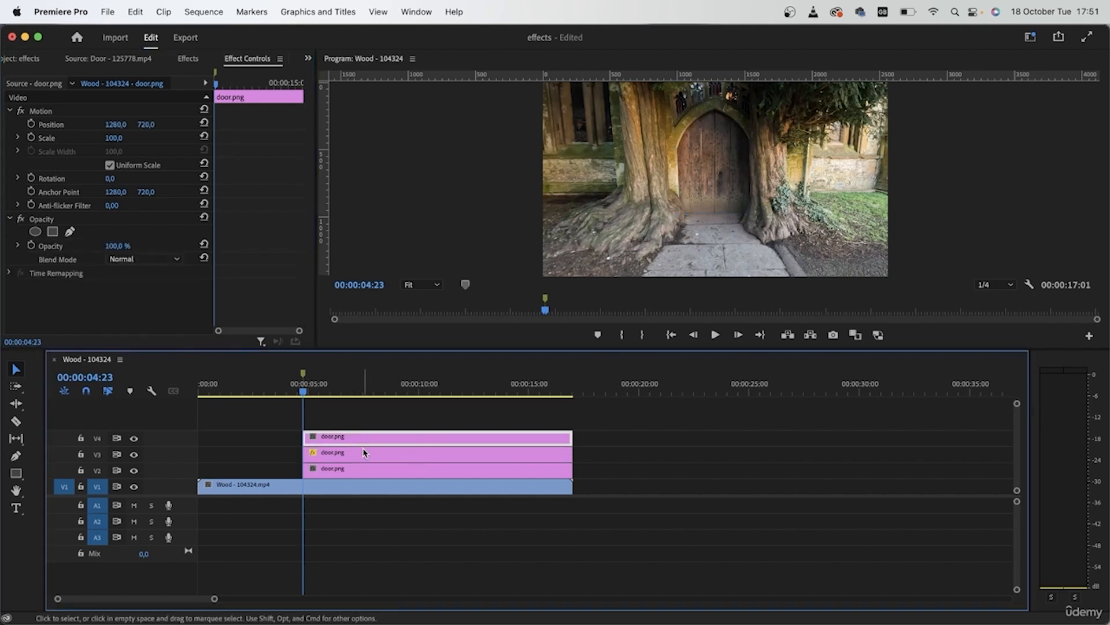
click(39, 222)
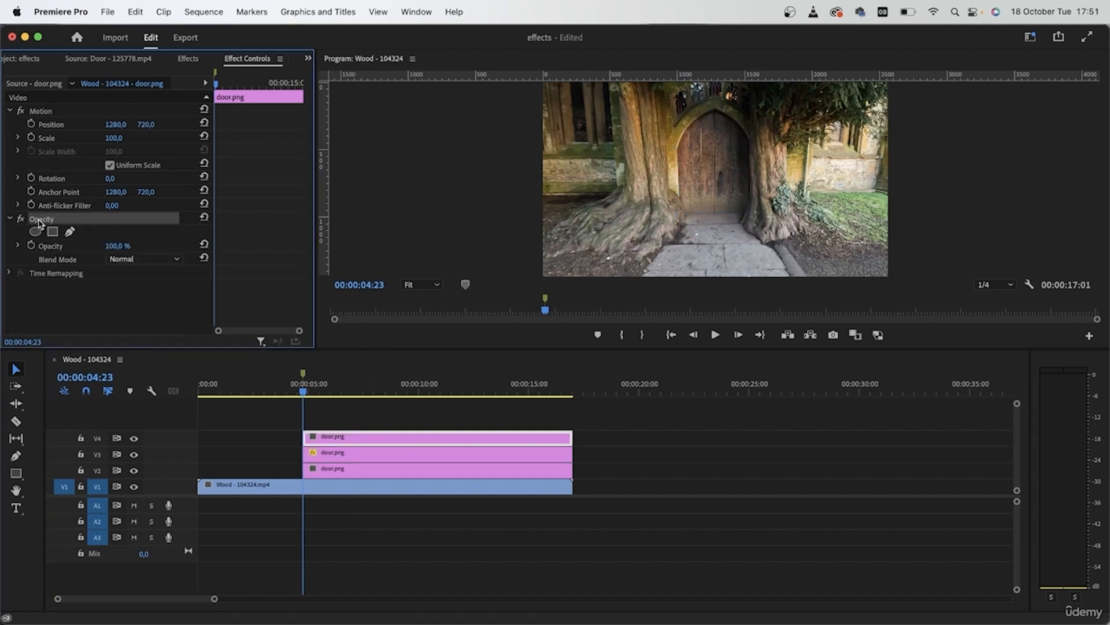
click(36, 230)
click(40, 247)
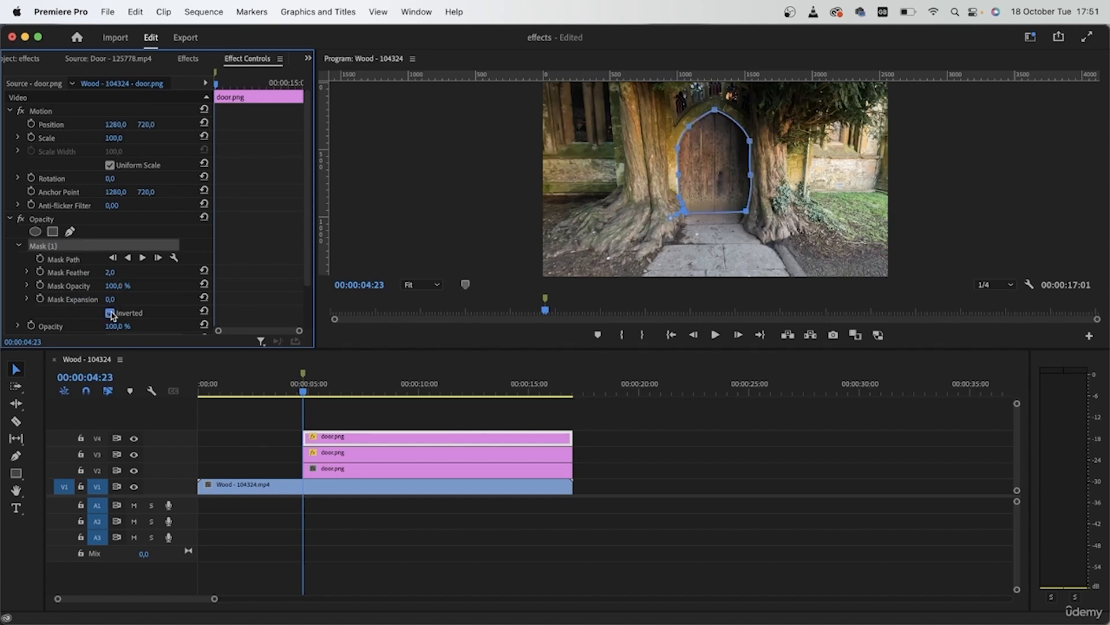
Check the inverted mask on V4 by hiding tracks V3, V2 and V1, and turn these tracks back on
click(133, 455)
click(133, 471)
click(134, 487)
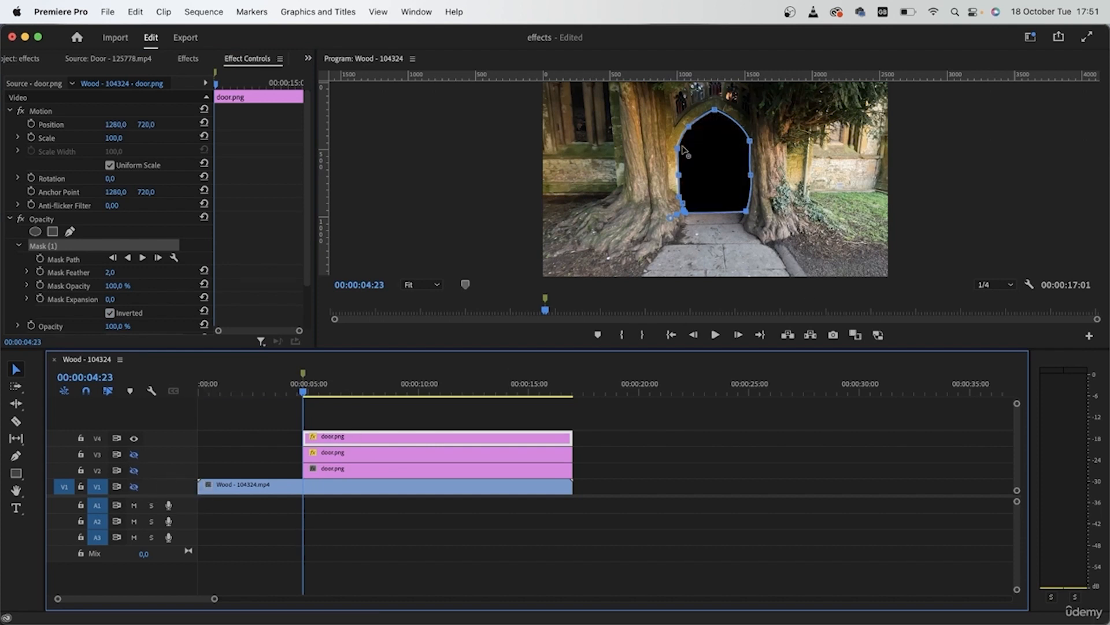
click(134, 487)
click(134, 471)
click(135, 454)
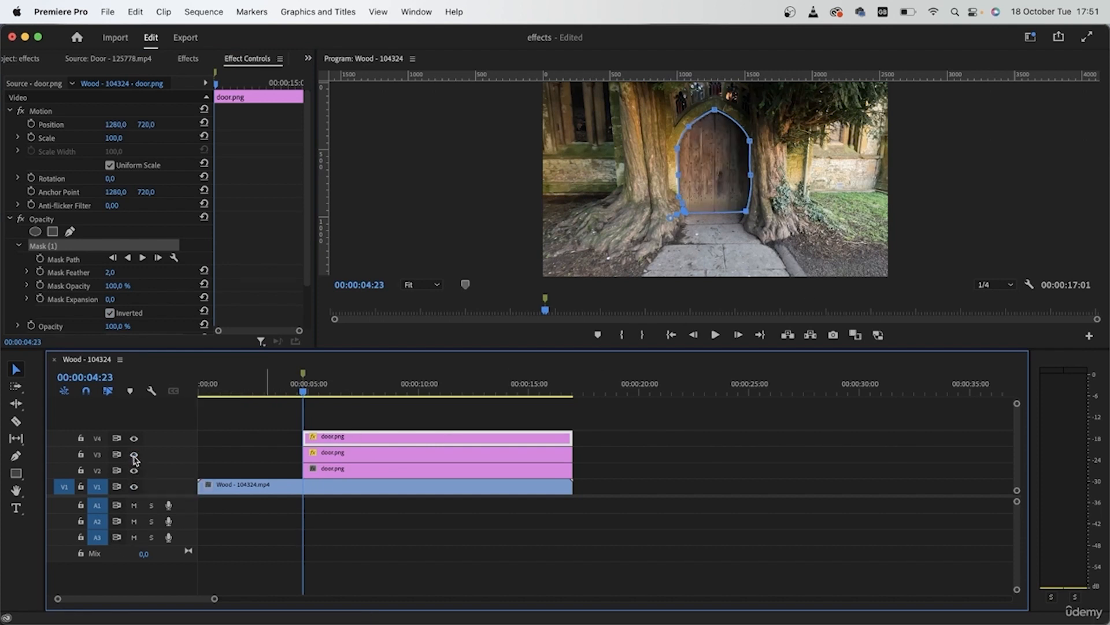
Copy the door opacity mask from the V3 door.png clip to the V2 door.png clip
click(350, 455)
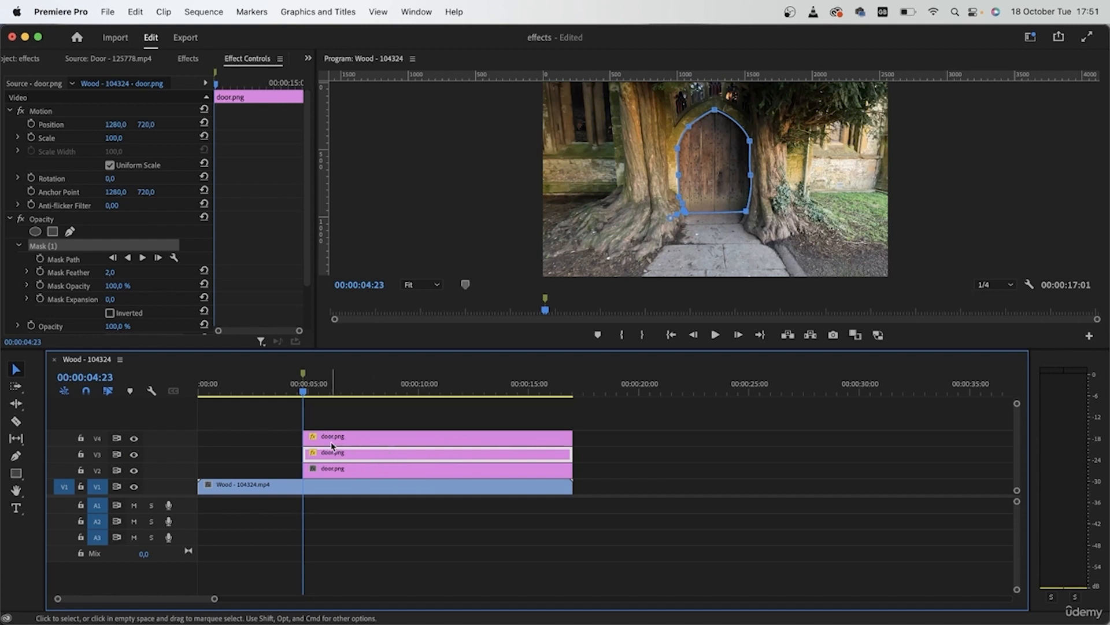
key(super+c)
click(339, 465)
key(super+v)
Enlarge the program preview for the V3 door.png clip and place a vertical guide along the door's centre line
click(339, 458)
click(517, 257)
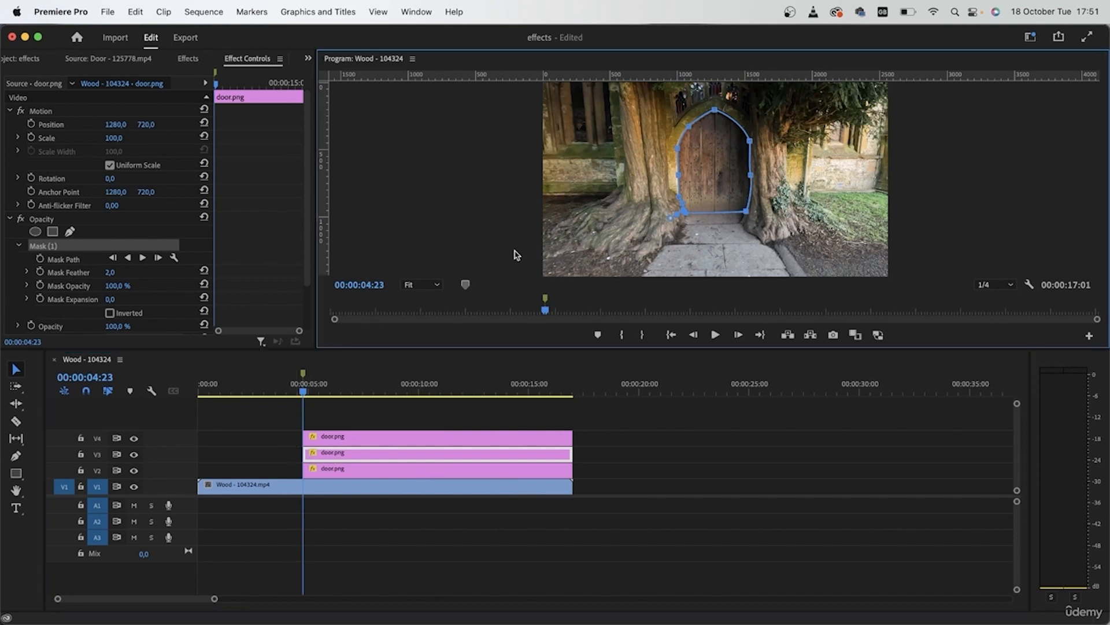
key(grave)
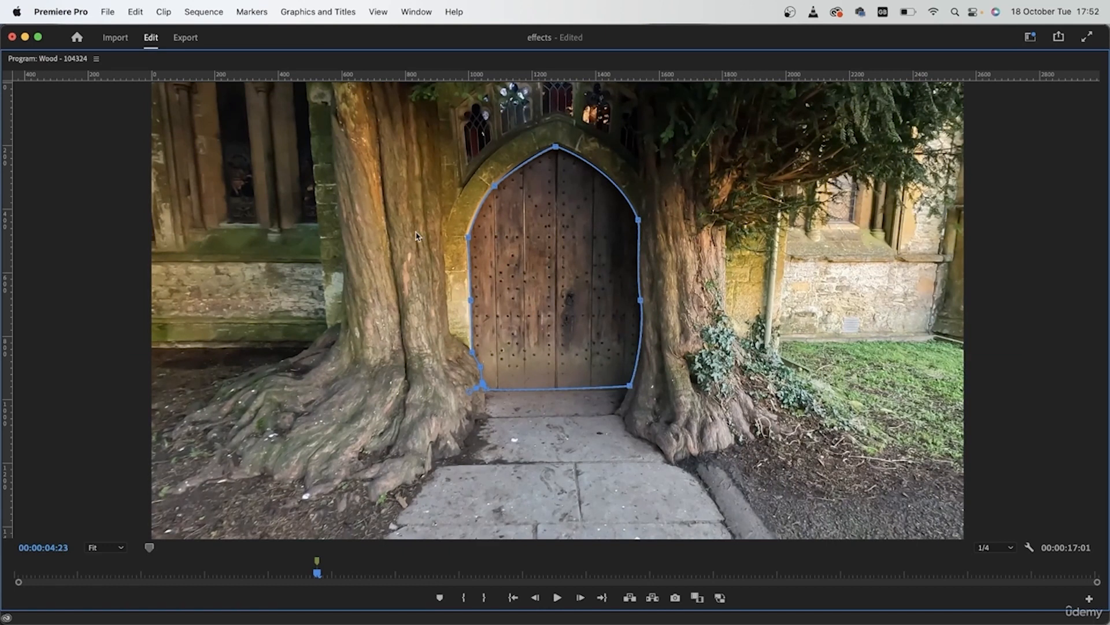
drag(16, 329, 557, 338)
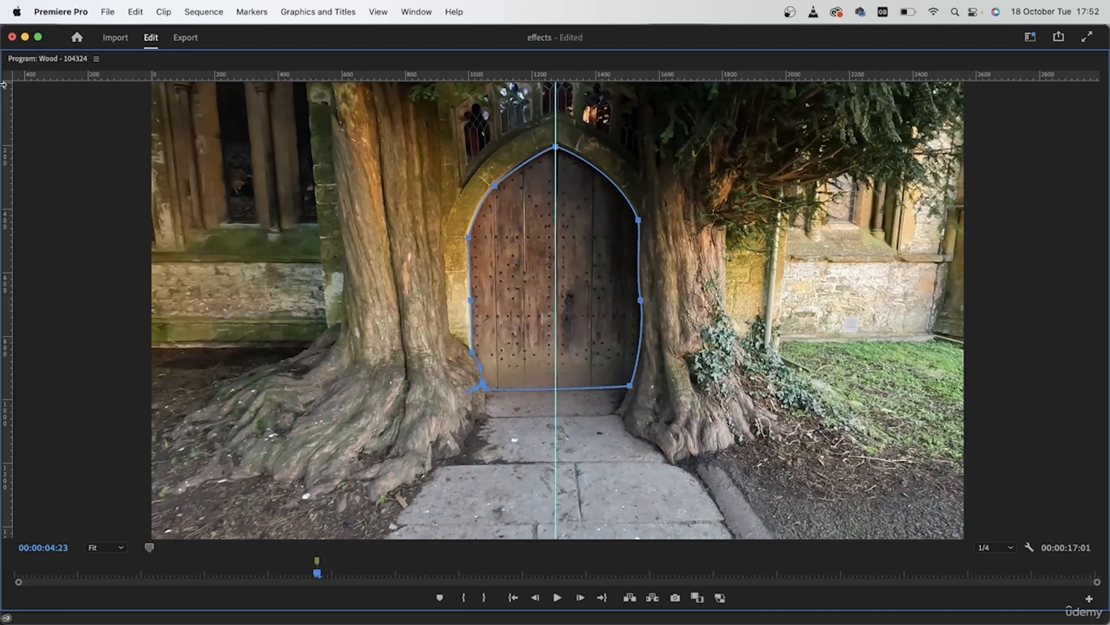
Reshape the V3 opacity mask to the right half of the door by moving its left points onto the centre guide and straightening the edge
drag(496, 186, 554, 192)
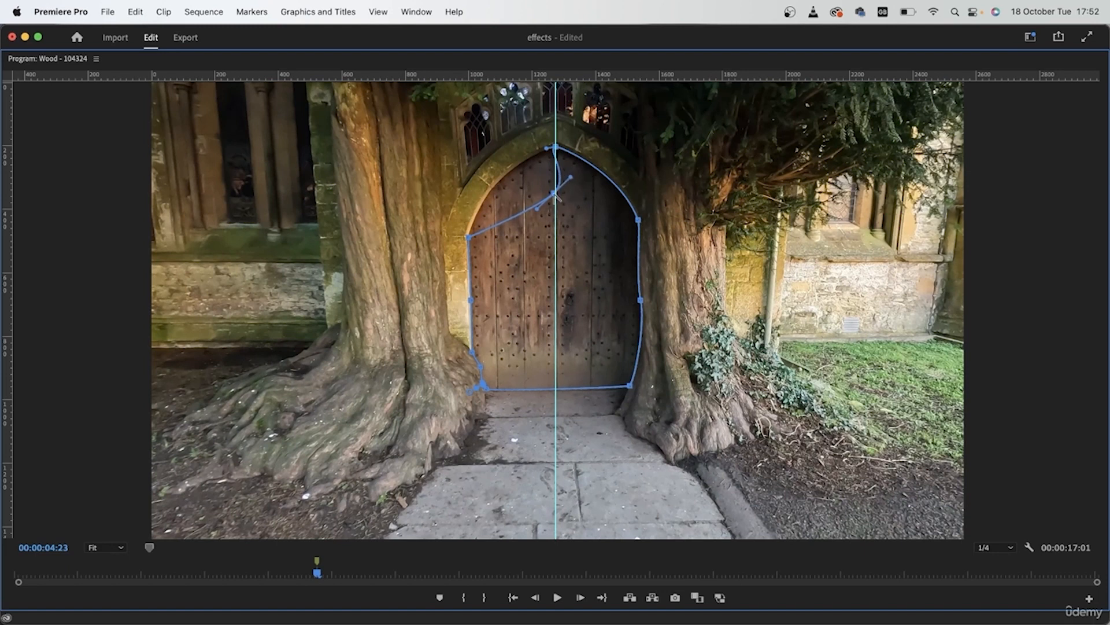
drag(556, 193, 554, 192)
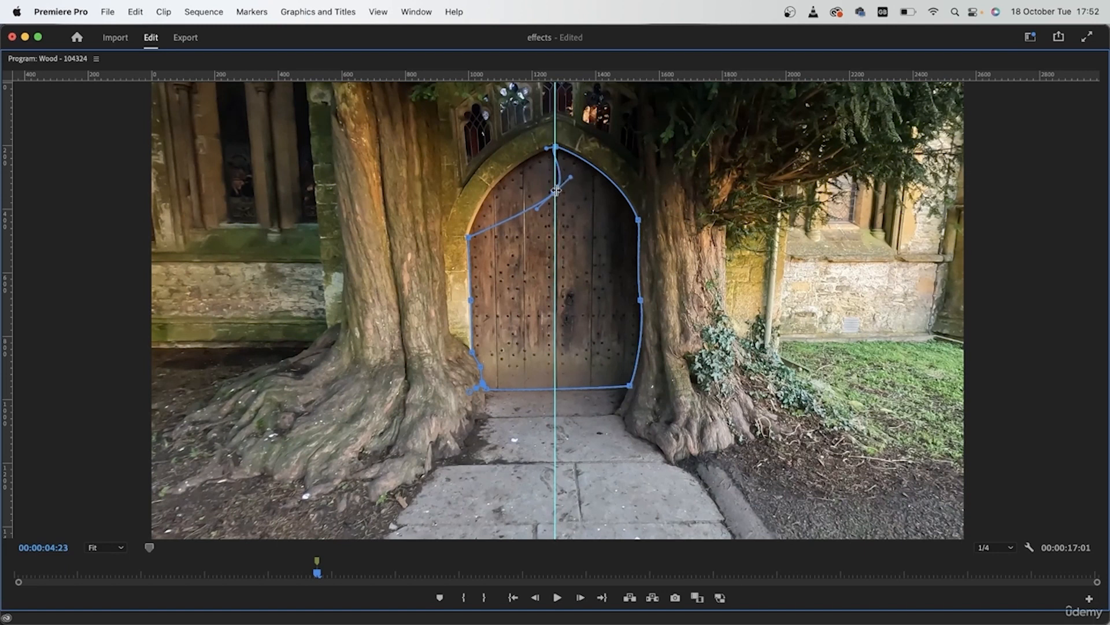
alt+click(553, 195)
alt+click(556, 148)
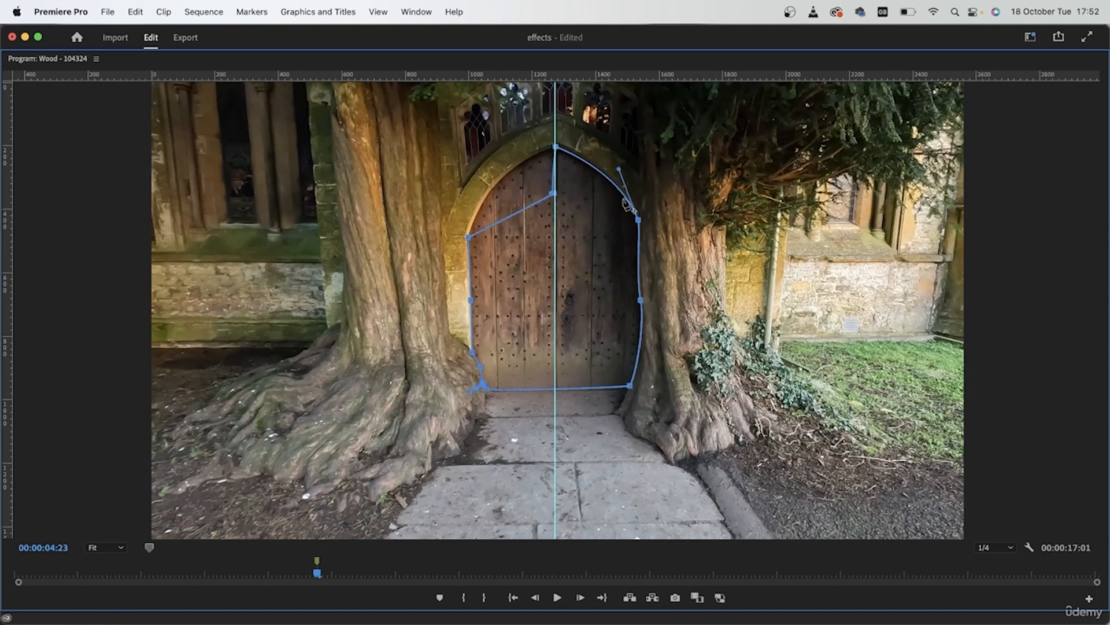
alt+click(556, 146)
drag(549, 151, 554, 149)
drag(551, 194, 558, 343)
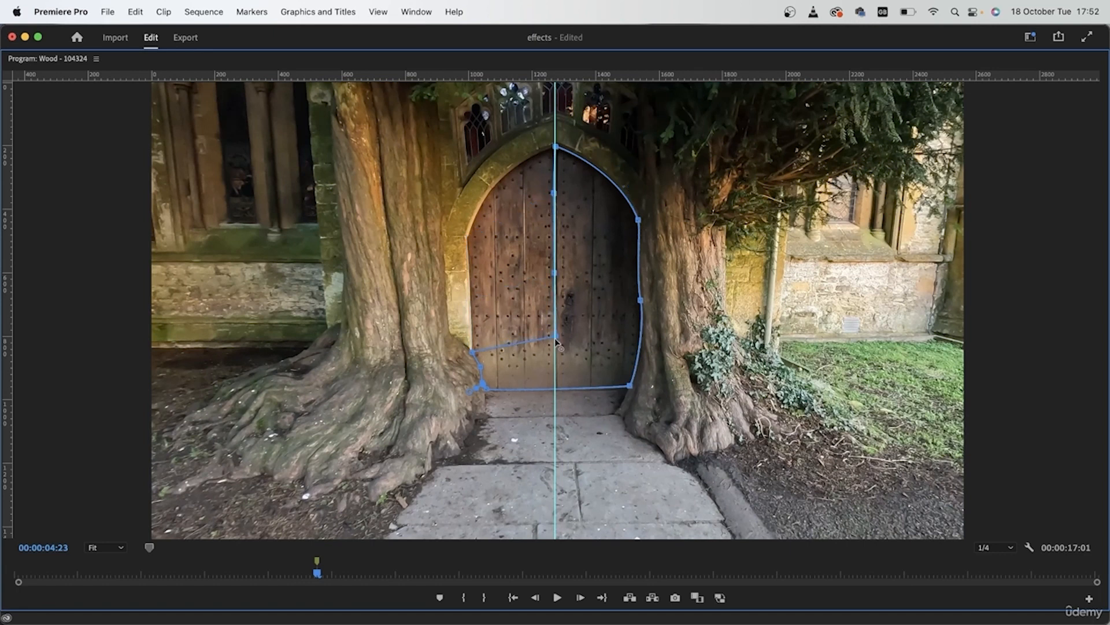
drag(473, 353, 554, 366)
drag(481, 369, 588, 388)
drag(485, 387, 540, 388)
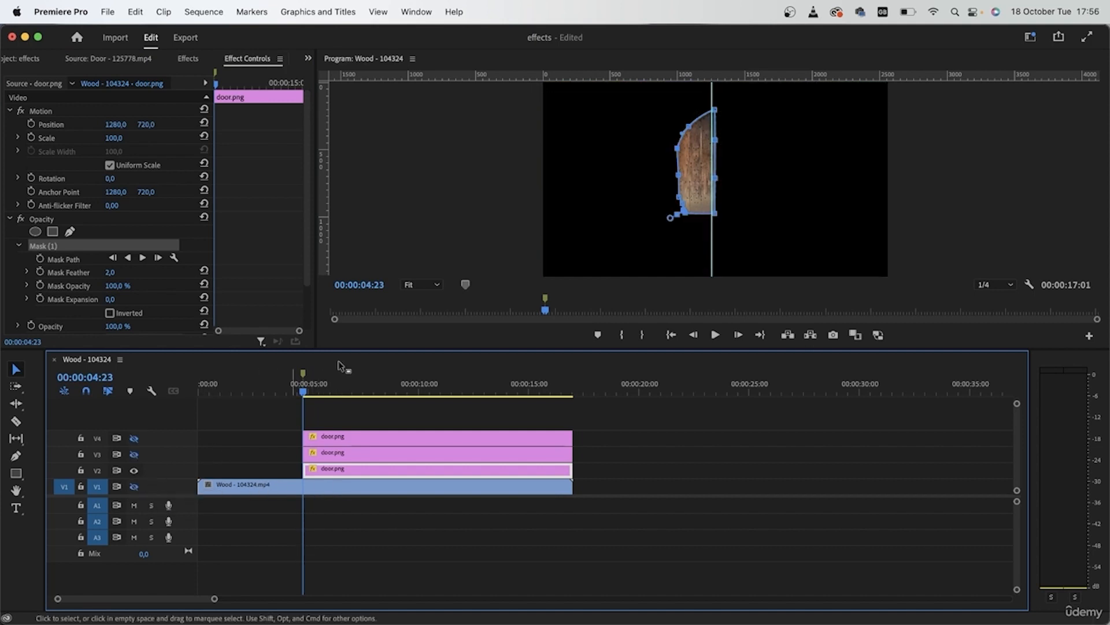
Check the half-door masks and the inverted surroundings by toggling the output of tracks V2, V3 and V4
click(134, 470)
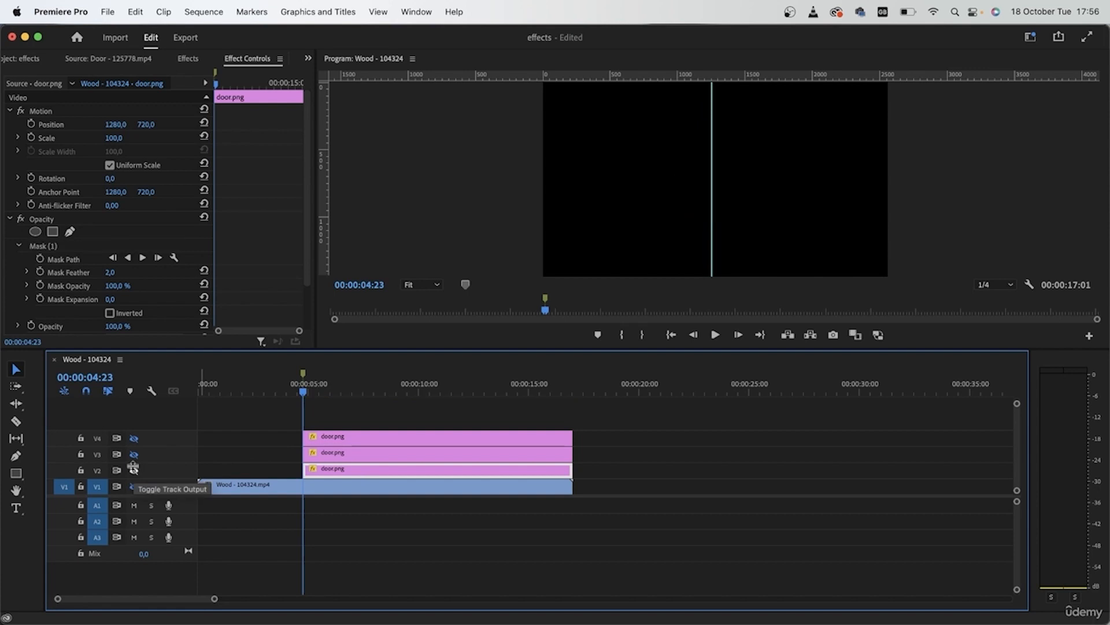
click(134, 454)
click(133, 455)
click(134, 438)
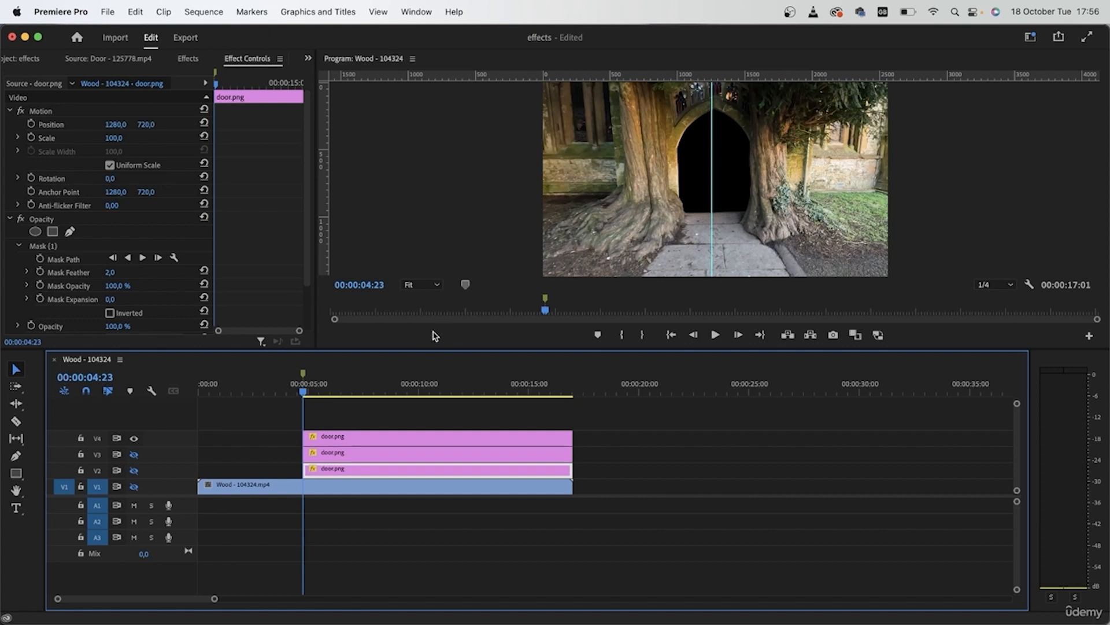
click(133, 455)
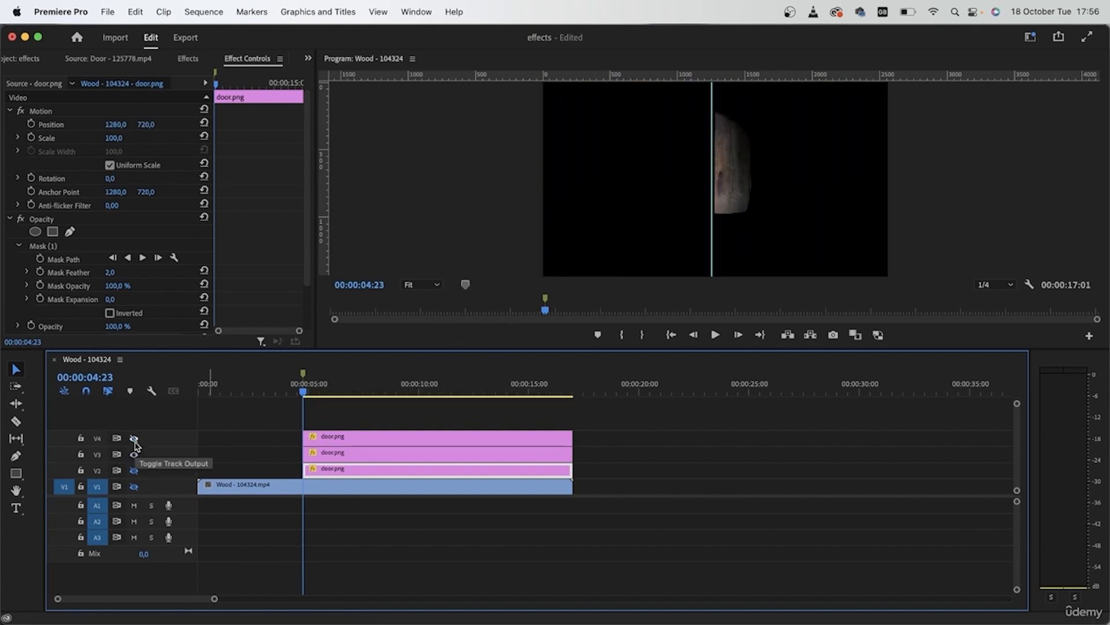
click(134, 470)
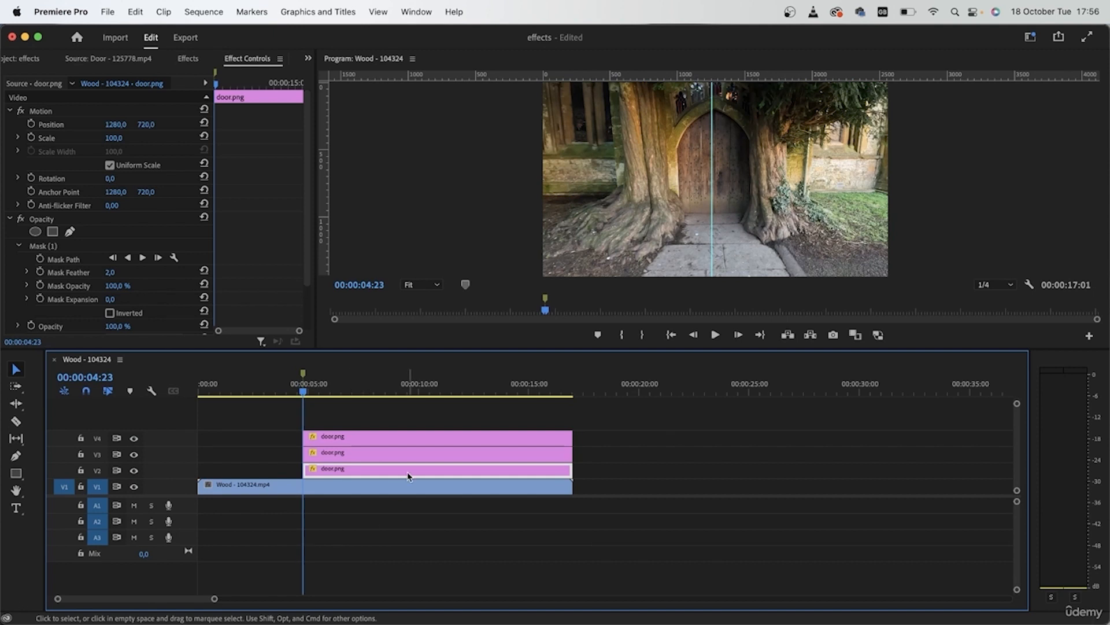
Nest the V3 door.png clip as a sequence named "right door"
click(356, 457)
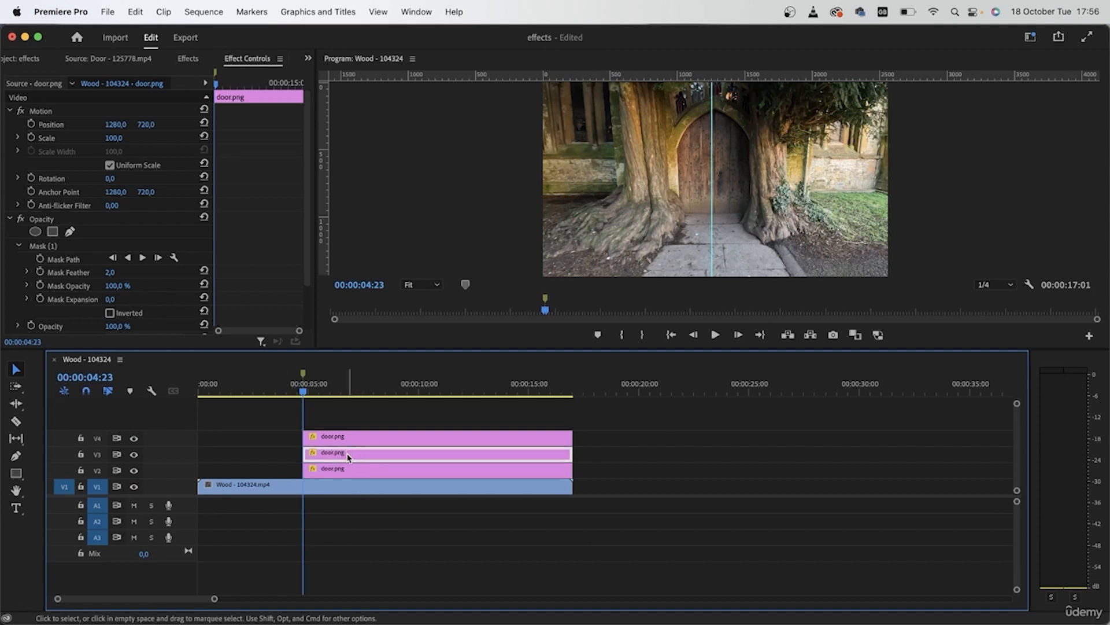
right_click(349, 457)
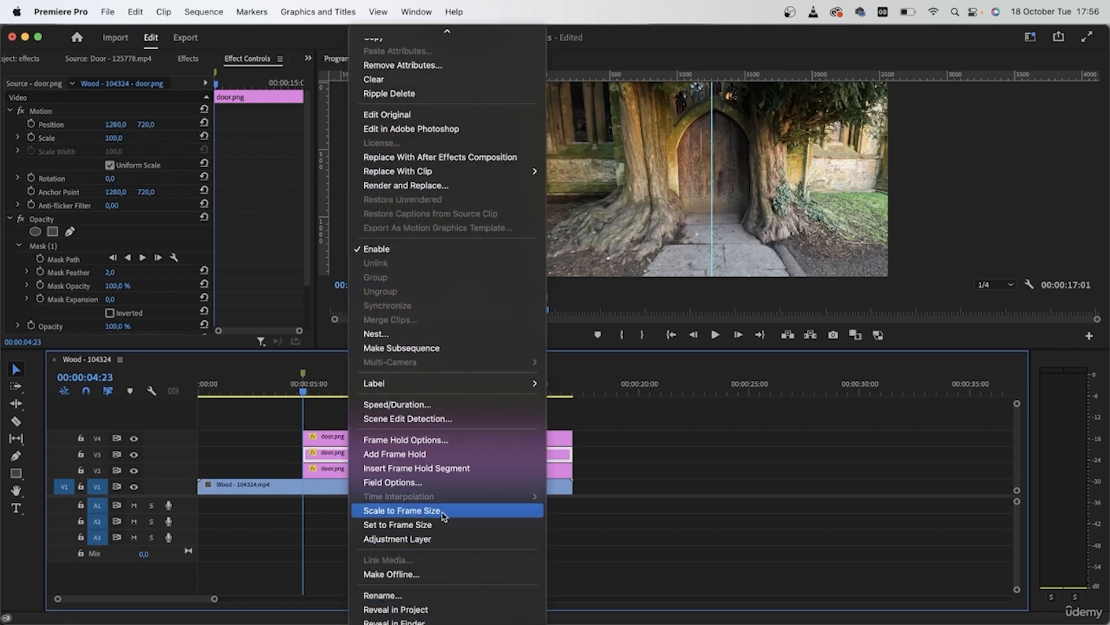
click(404, 333)
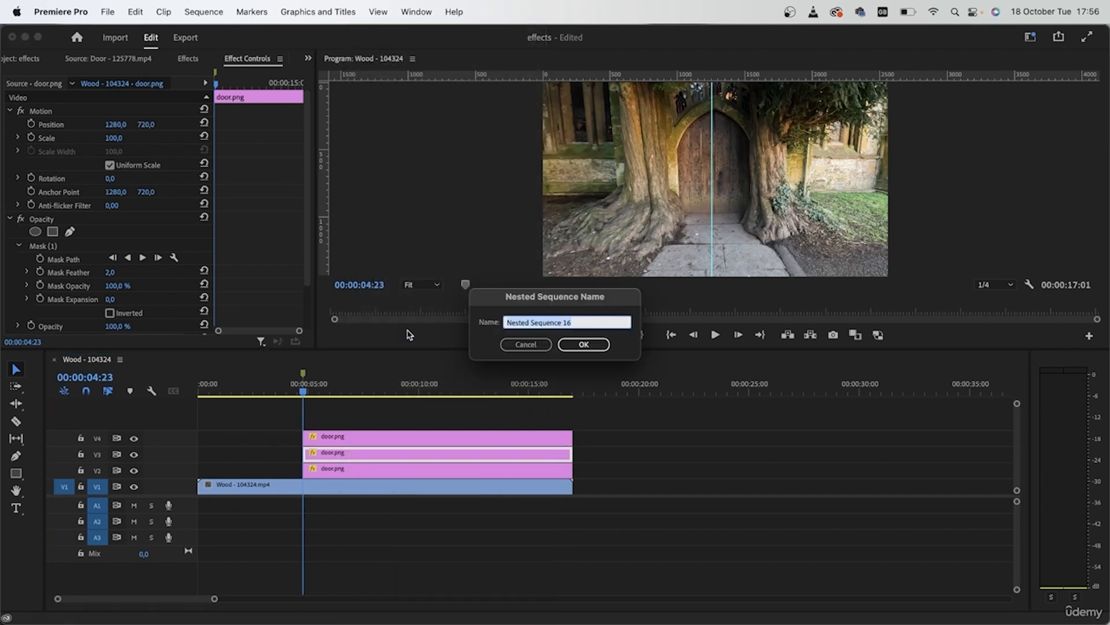
text(risht door)
key(Return)
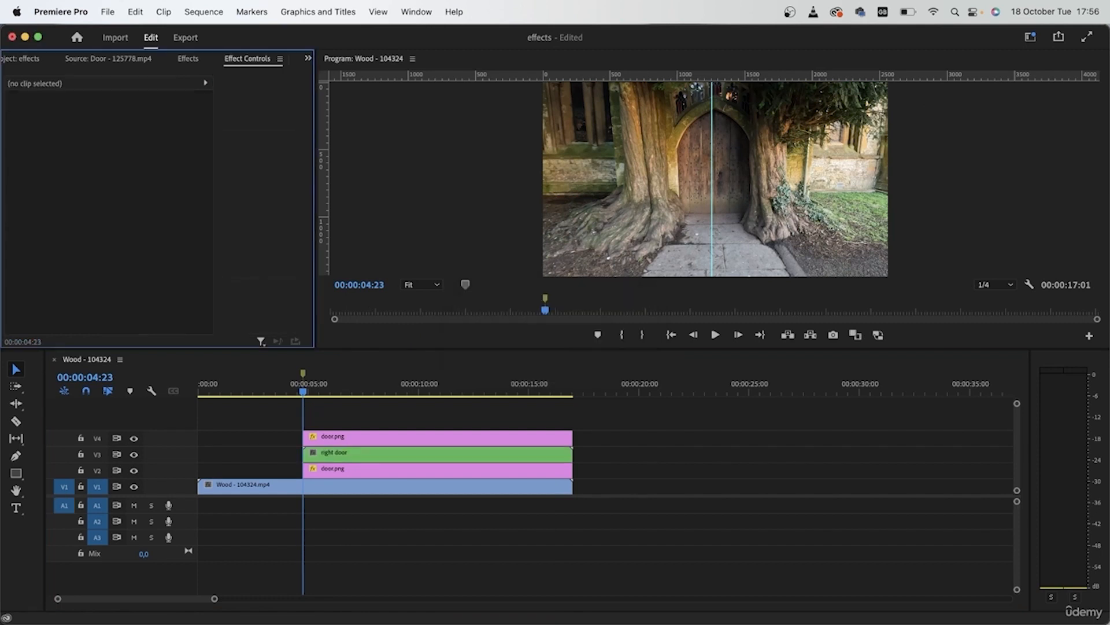
Nest the V2 door.png clip as a sequence named "left door"
right_click(370, 474)
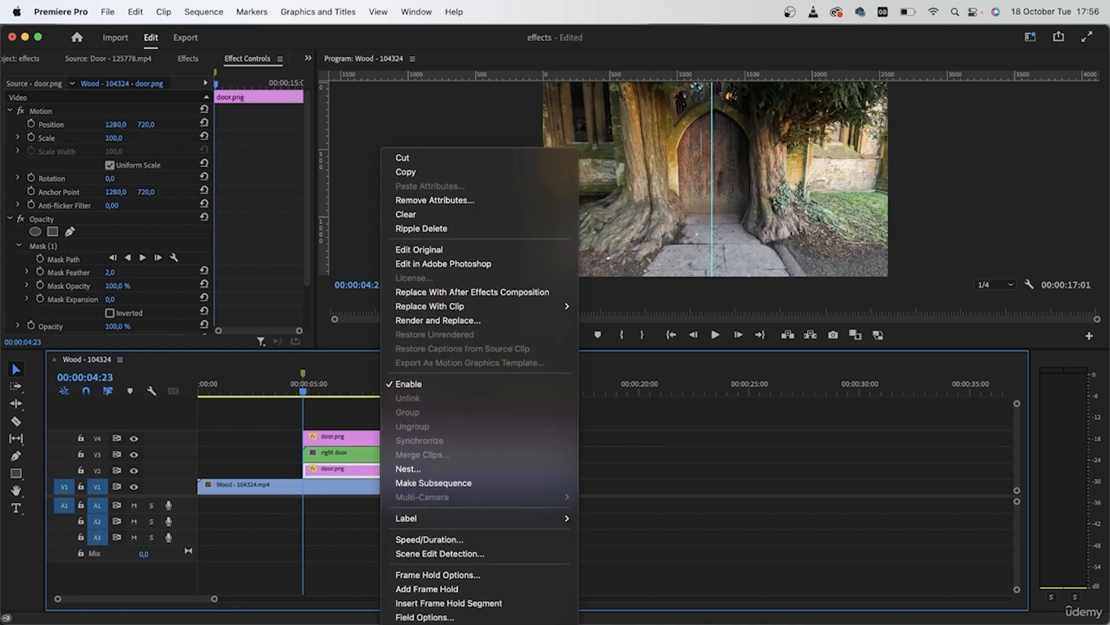
click(452, 388)
text(left door)
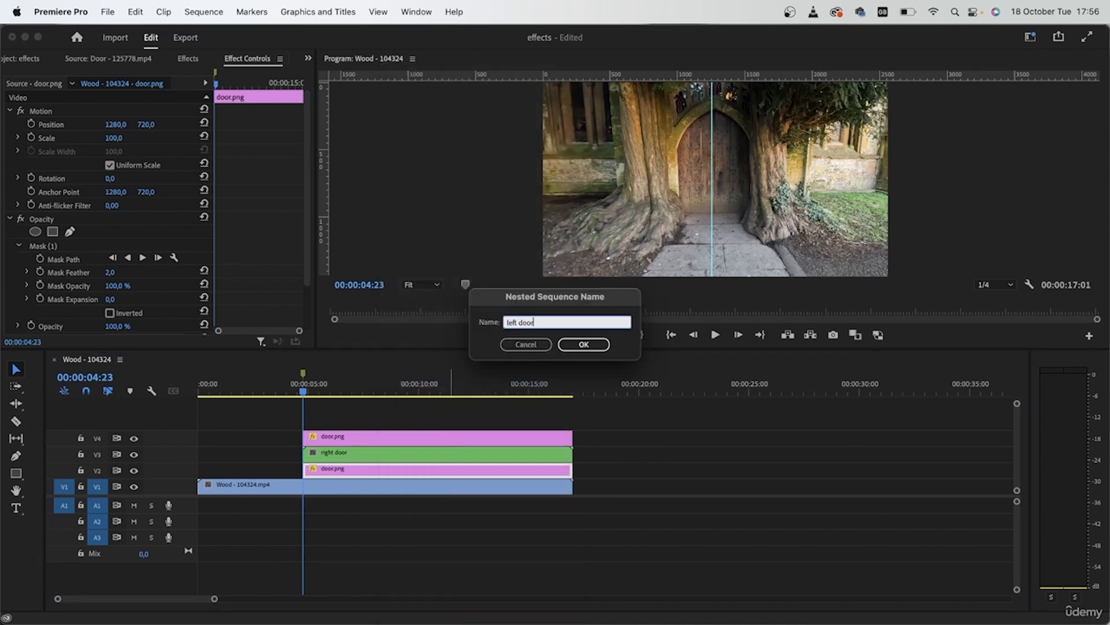
key(Return)
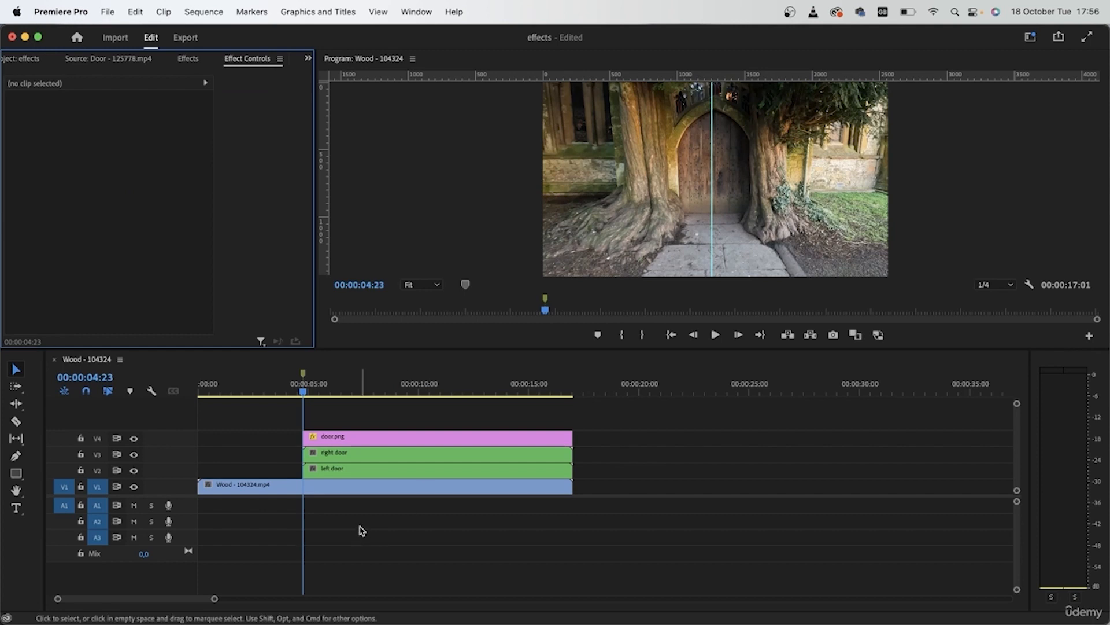
Apply the Transform effect to the left door nest on V2 and remove the vertical guide from the preview
click(205, 59)
click(124, 76)
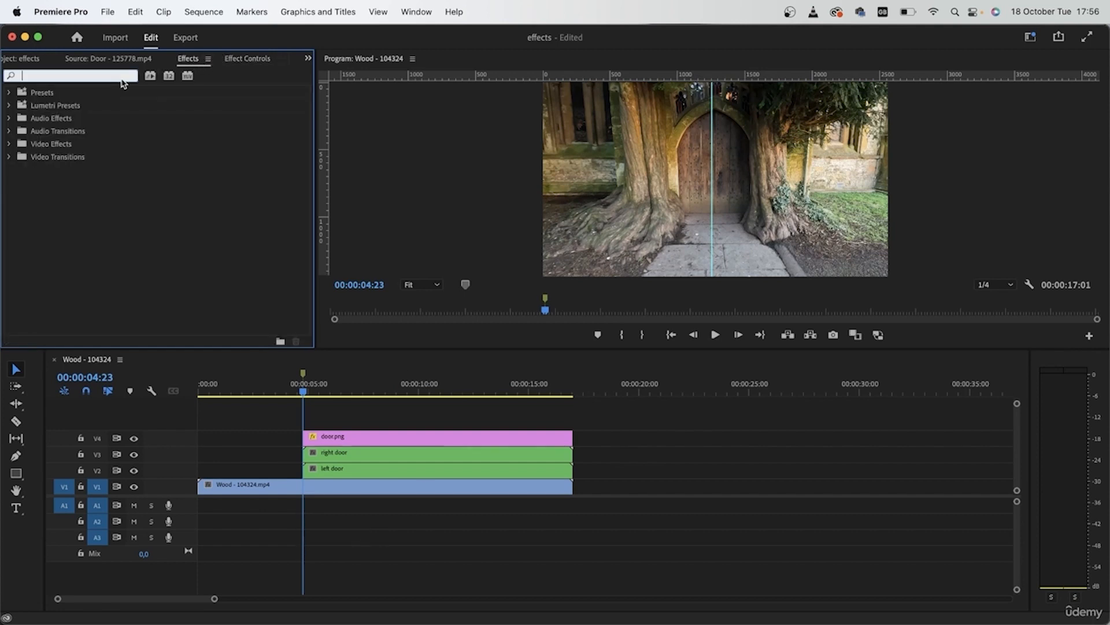
text(transf)
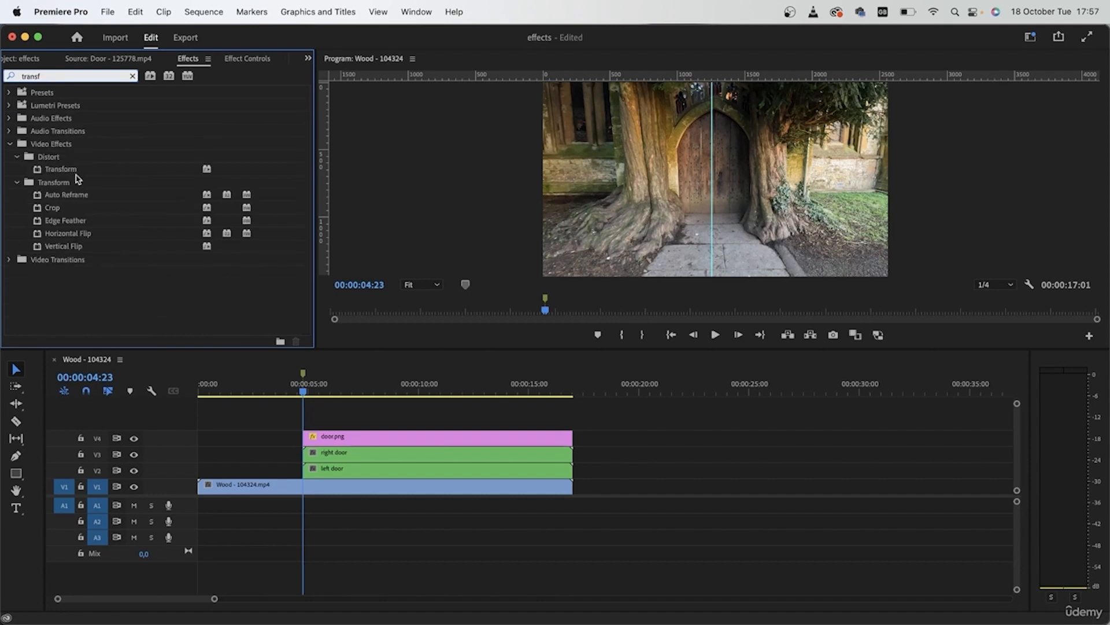
drag(74, 174, 351, 478)
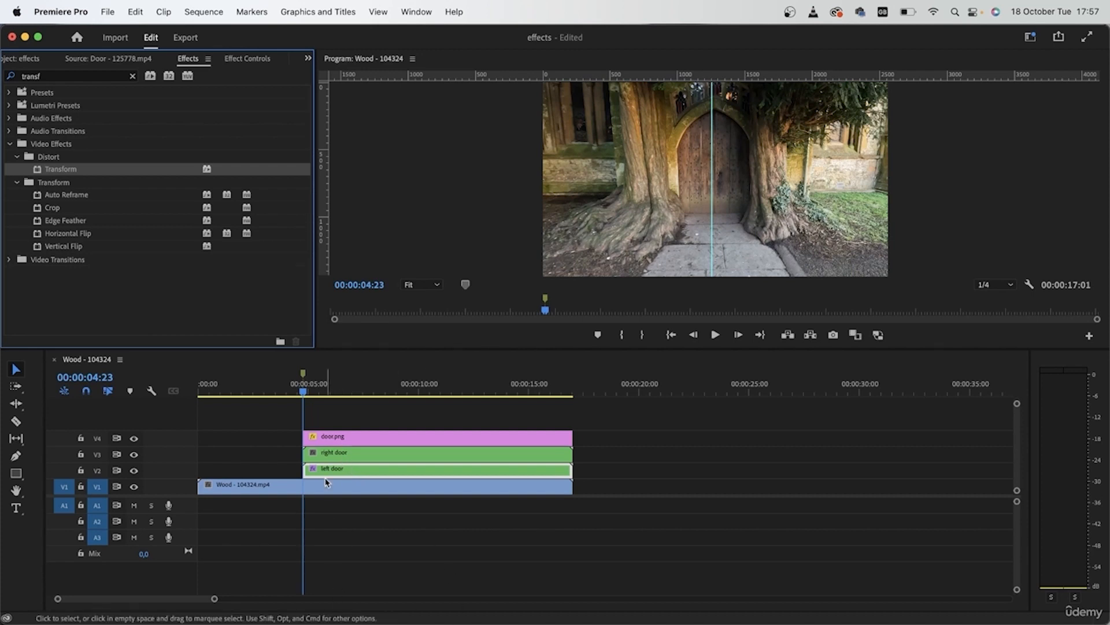
scroll(293, 478, up, 6)
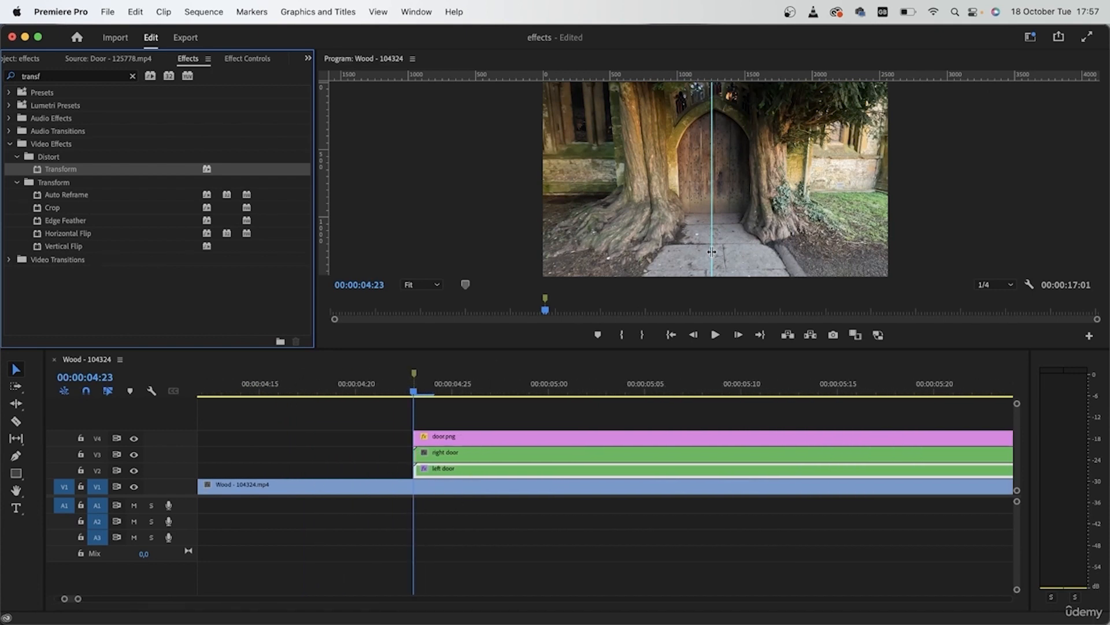
drag(711, 251, 325, 231)
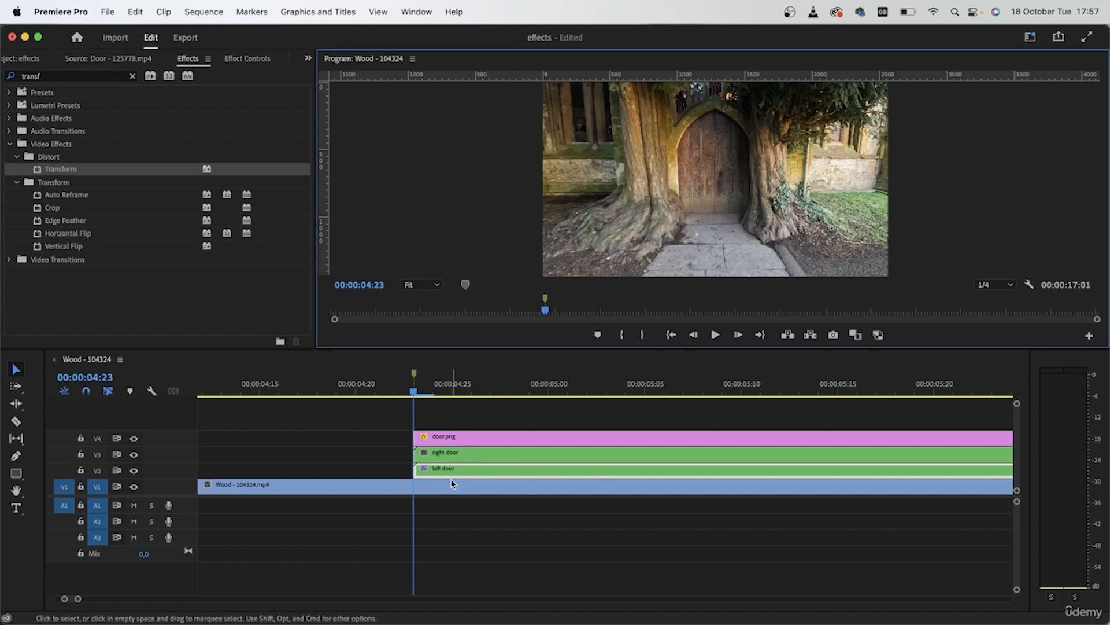
Start animating the Transform Position of the left door nest with a keyframe at 00:00:04:23
click(246, 58)
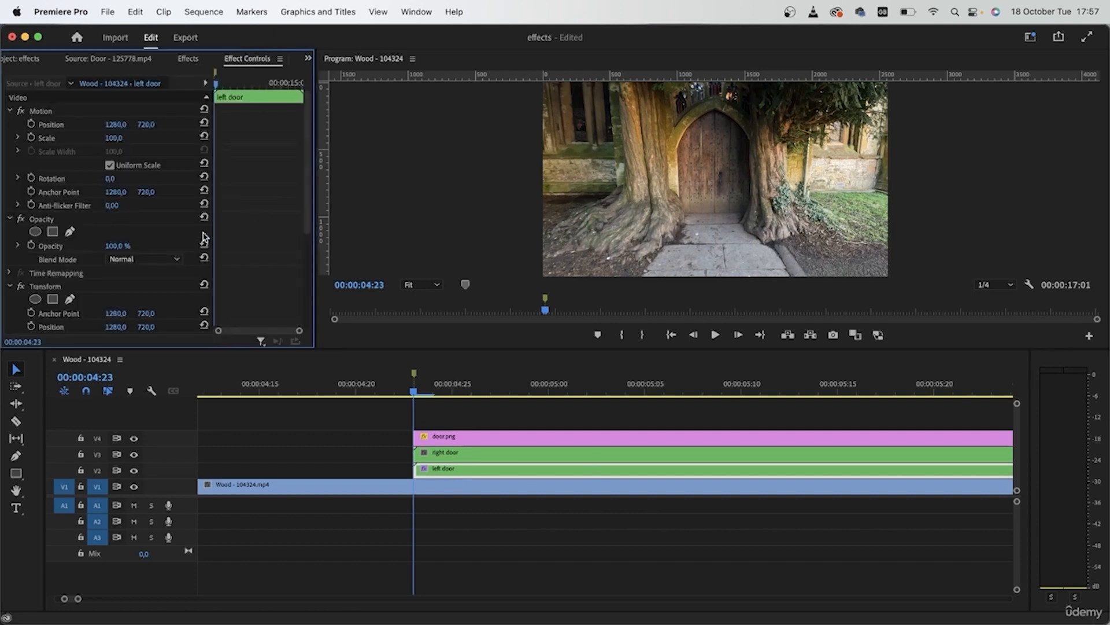
click(10, 219)
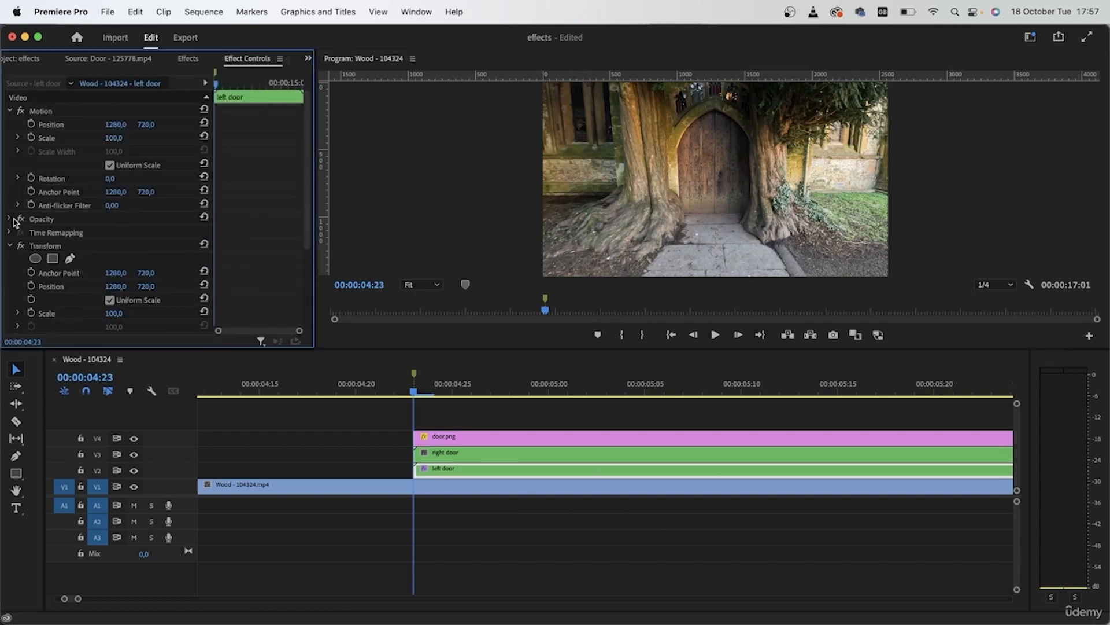
click(10, 111)
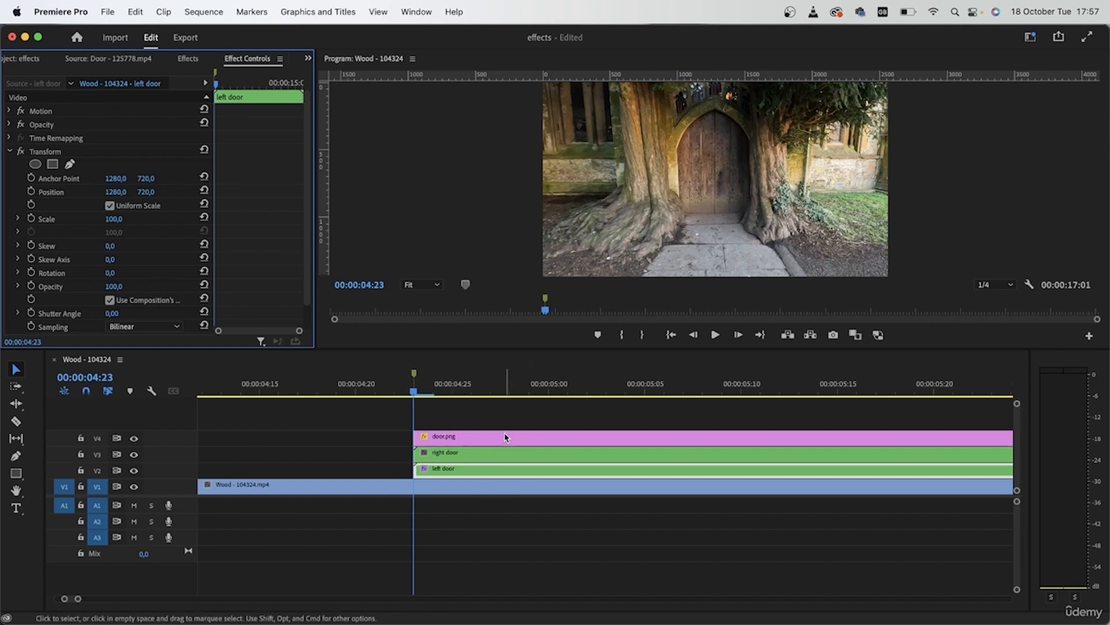
click(31, 192)
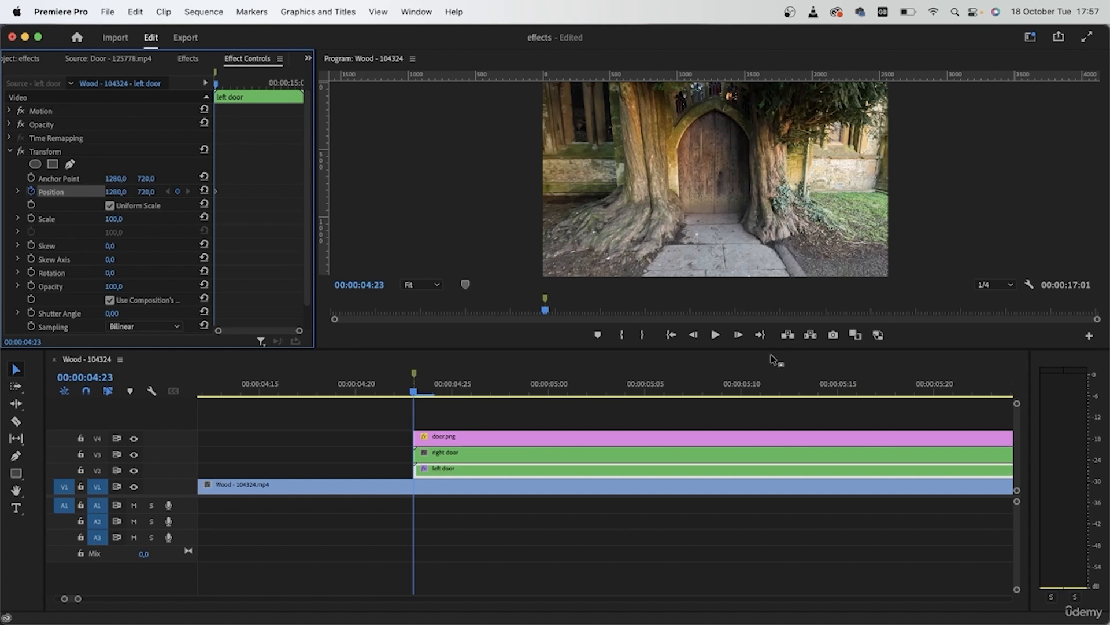
Set the left door's Transform Position to 938, 720 at 00:00:04:28, and hide track V1 to reveal the opening
click(738, 335)
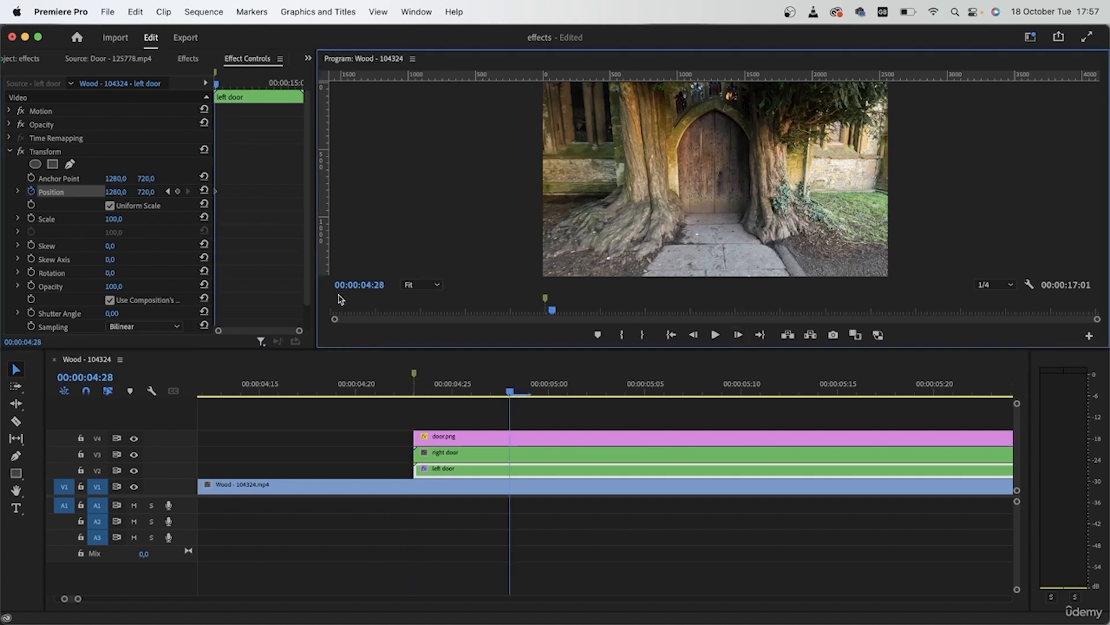
drag(120, 193, 17, 193)
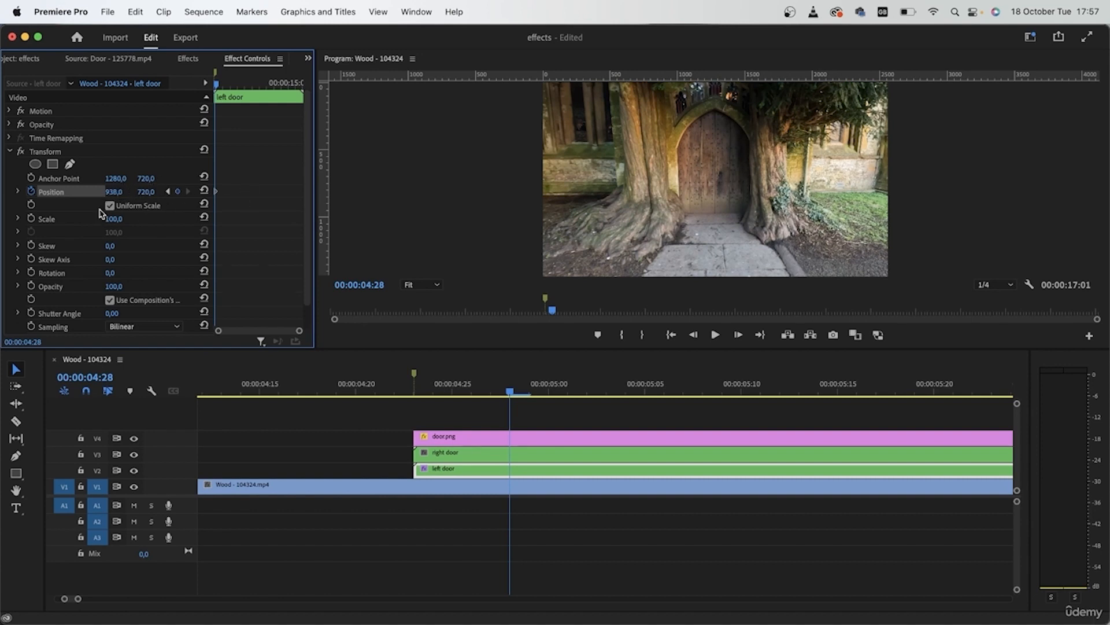
click(134, 486)
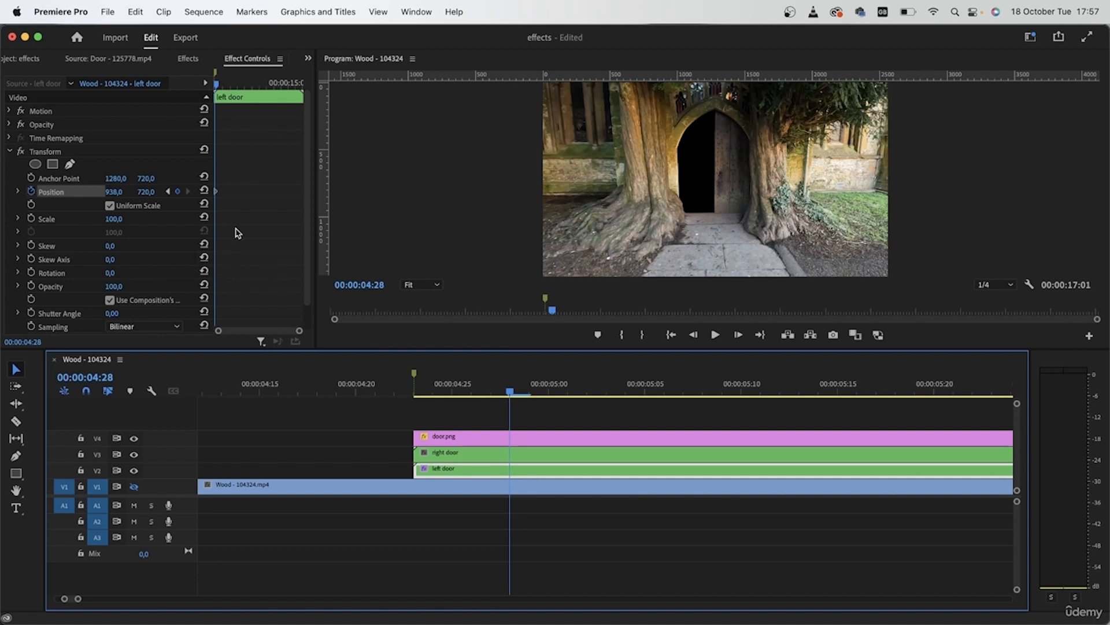
Apply temporal Ease Out to the left door's last Transform Position keyframe and Ease In to its first, and preview the motion
scroll(237, 225, up, 5)
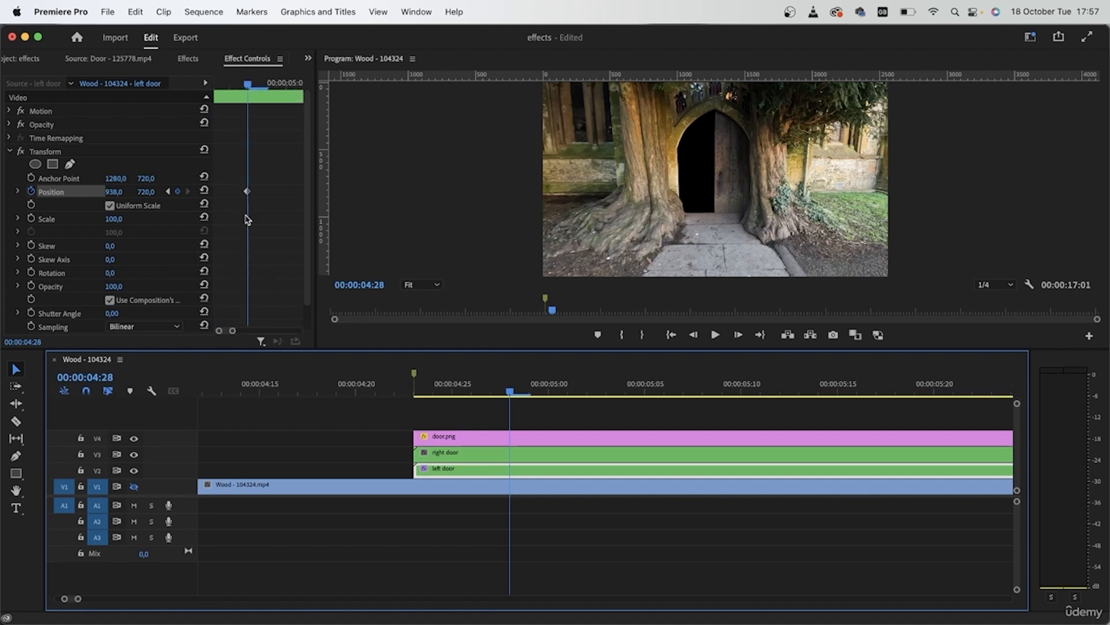
right_click(248, 192)
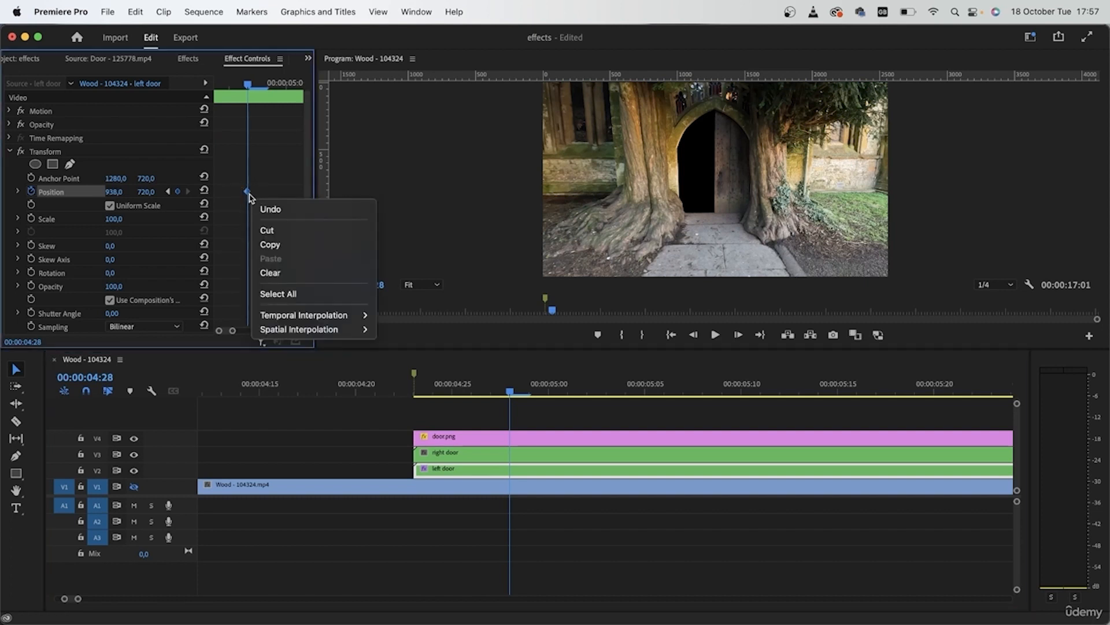
mouse_move(293, 329)
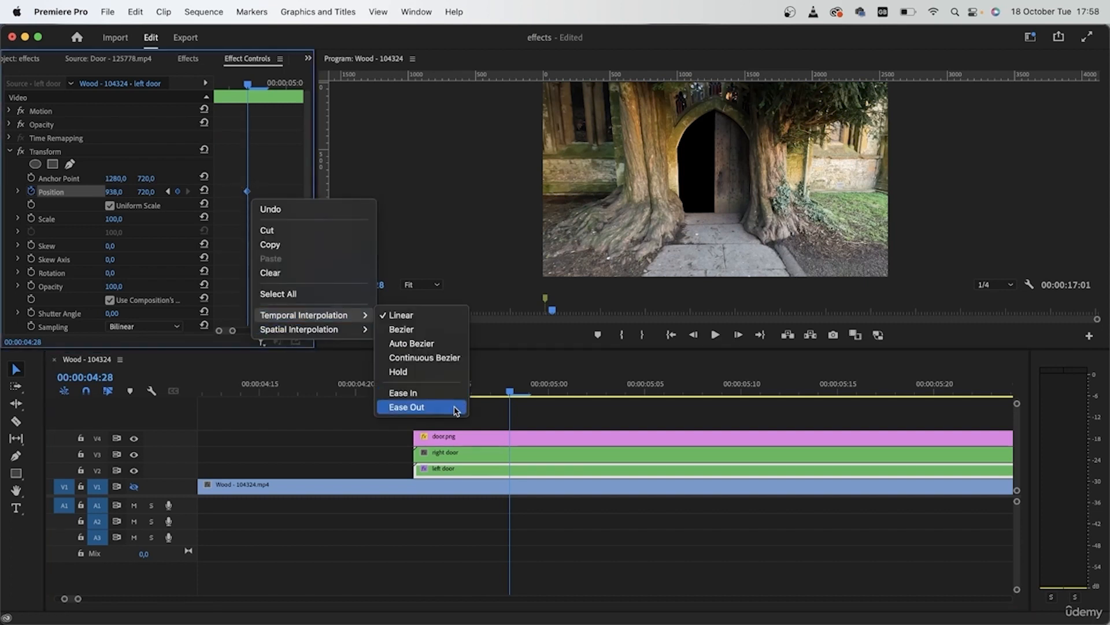
click(428, 407)
drag(227, 332, 223, 330)
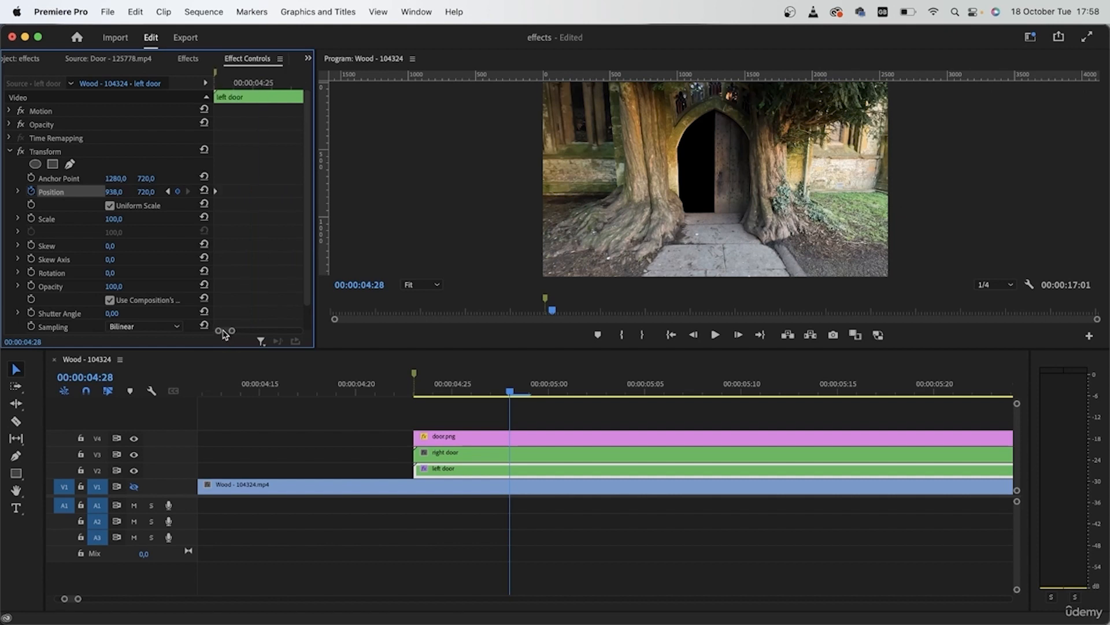
right_click(217, 193)
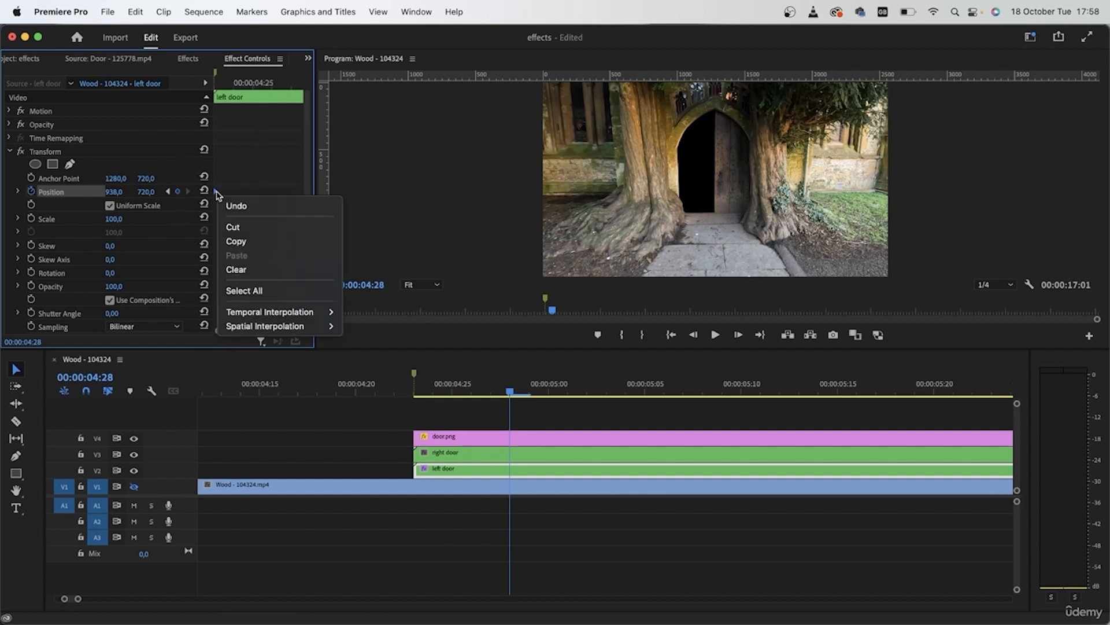
mouse_move(267, 315)
click(395, 391)
click(395, 394)
drag(409, 399, 423, 461)
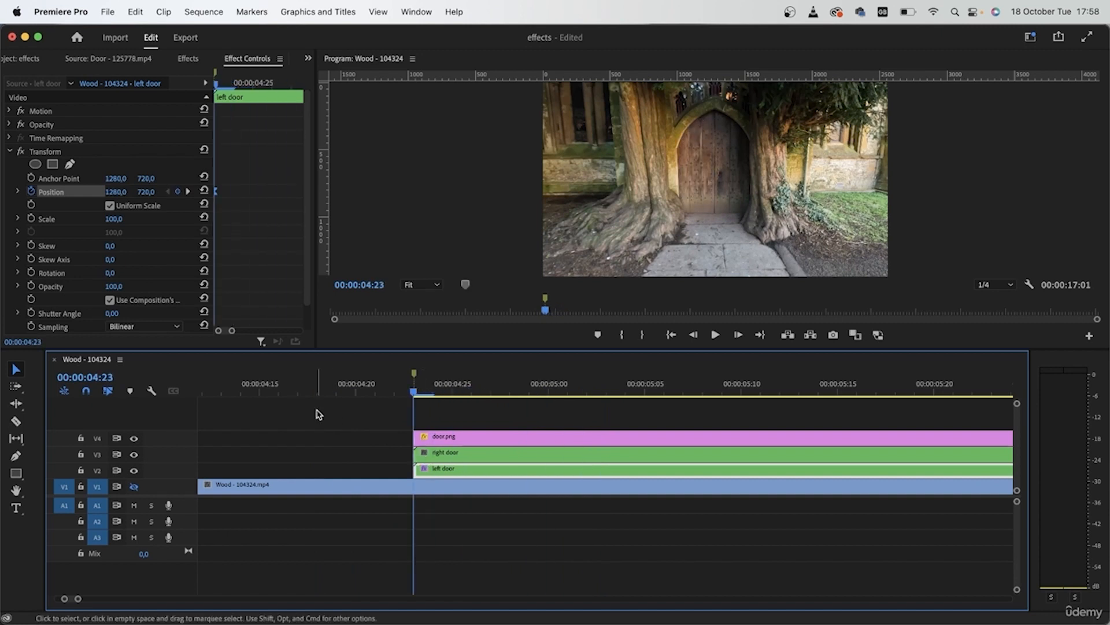
Turn off Use Composition's Shutter Angle for the left door's Transform, set Shutter Angle to 200, and scrub through the motion
click(109, 300)
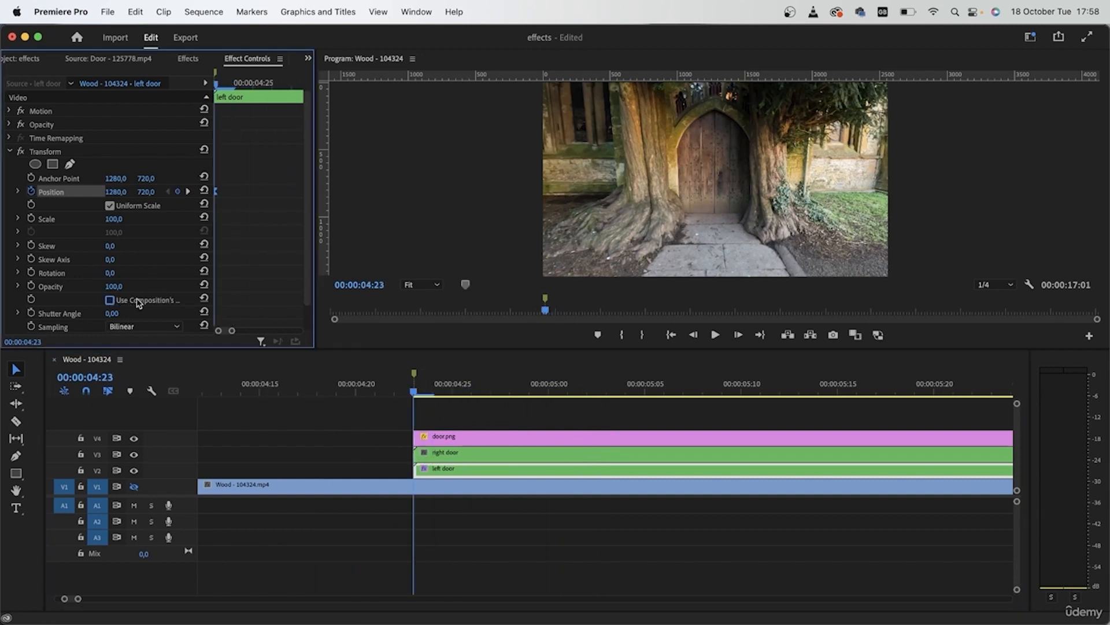
click(111, 313)
key(Return)
click(394, 392)
drag(398, 393, 414, 411)
click(115, 312)
text(2)
key(Return)
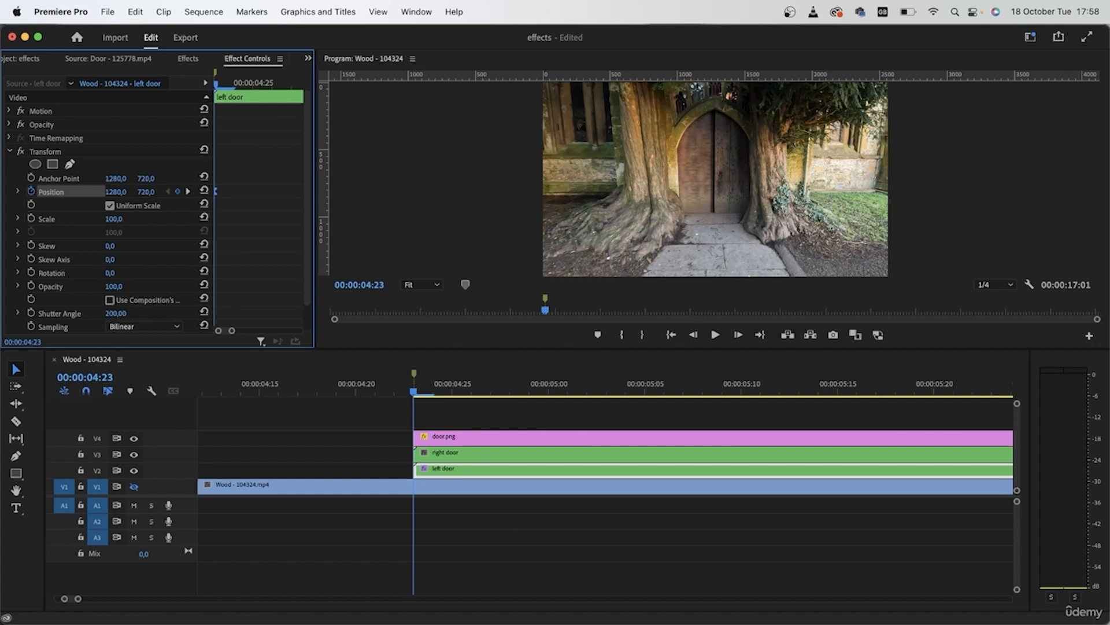
drag(415, 392, 506, 425)
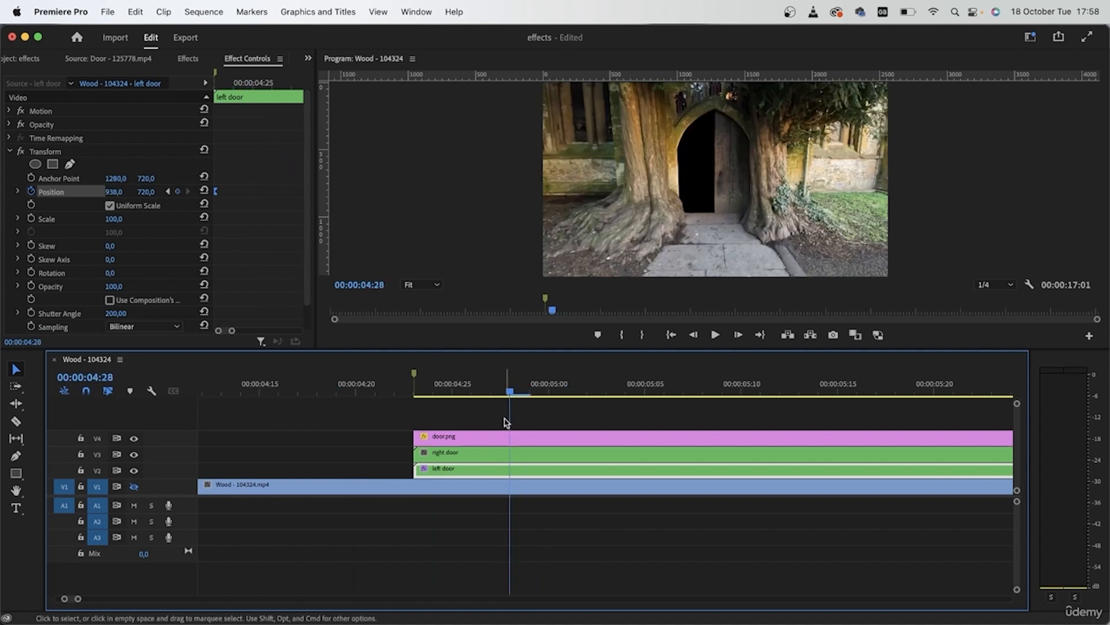
Apply the Transform effect to the right door nest on V3
click(490, 455)
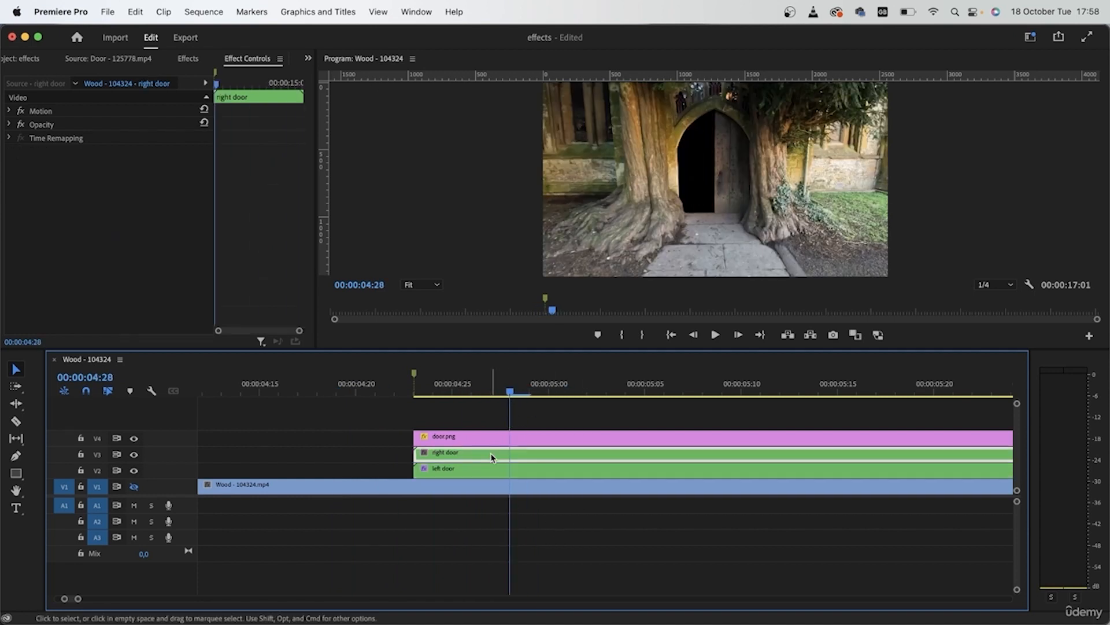
click(188, 58)
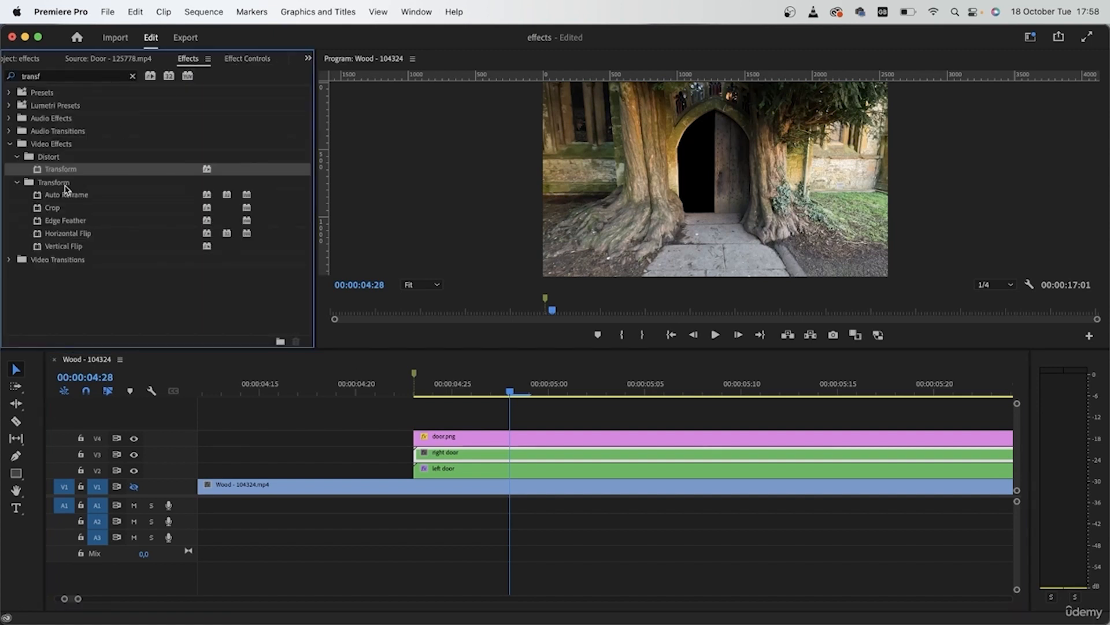
drag(95, 184, 457, 453)
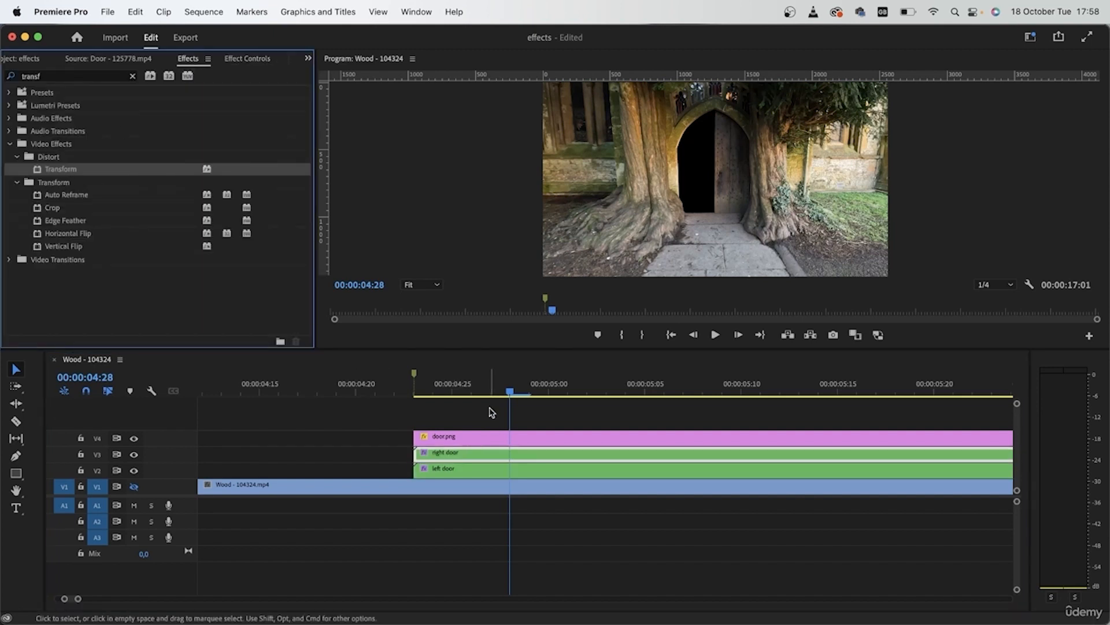
Animate the right door's Transform Position from a keyframe at 00:00:04:23 to 1658, 720 at 00:00:04:28
click(414, 377)
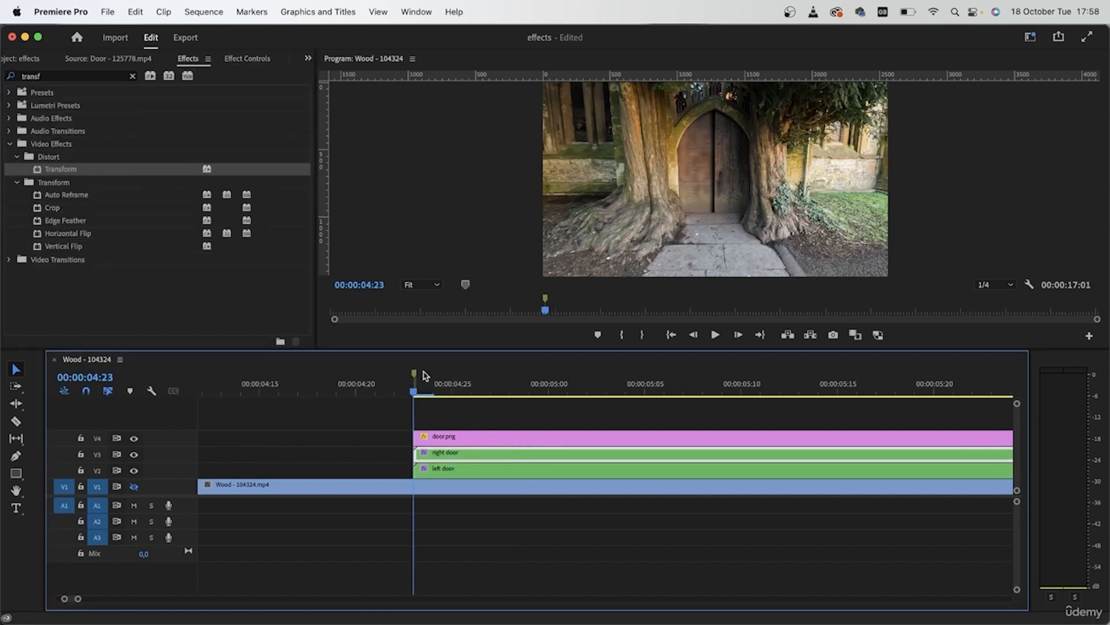
click(243, 58)
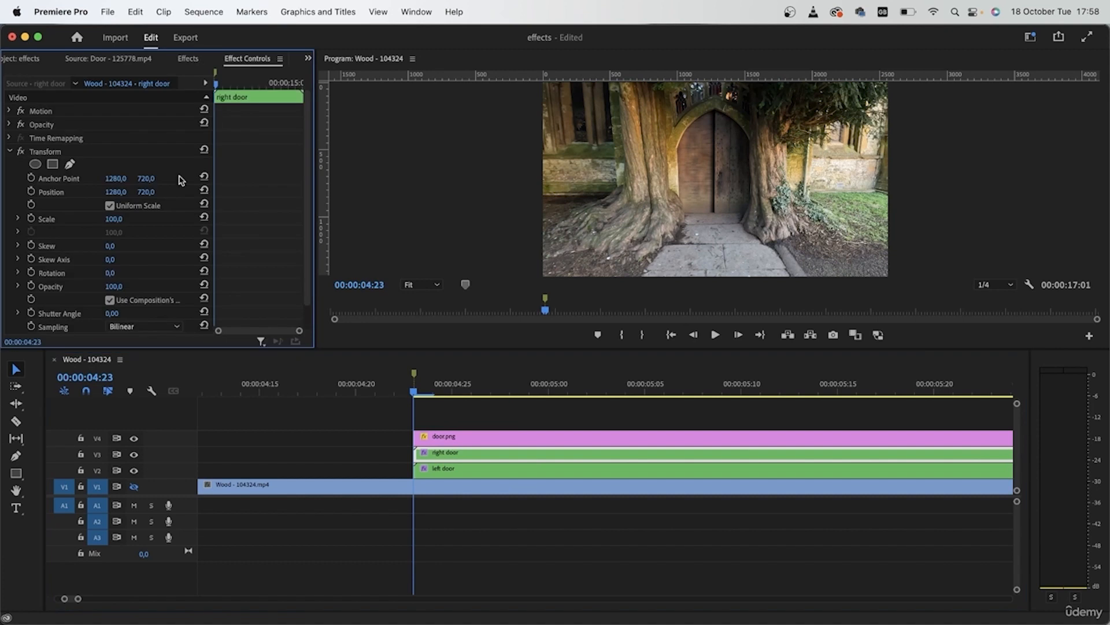
click(31, 191)
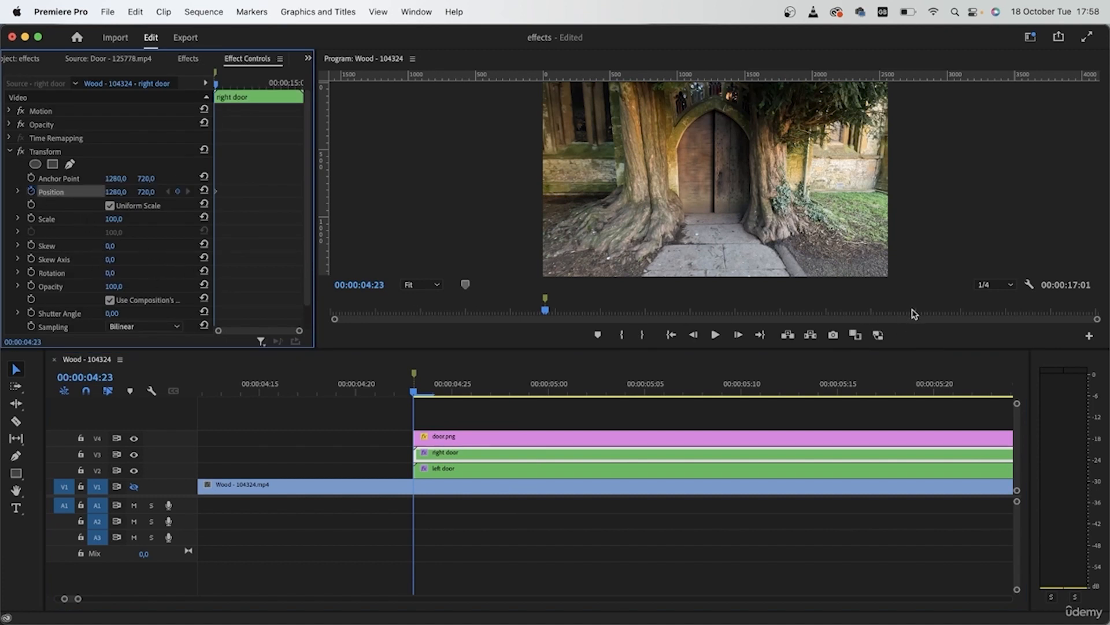
click(738, 335)
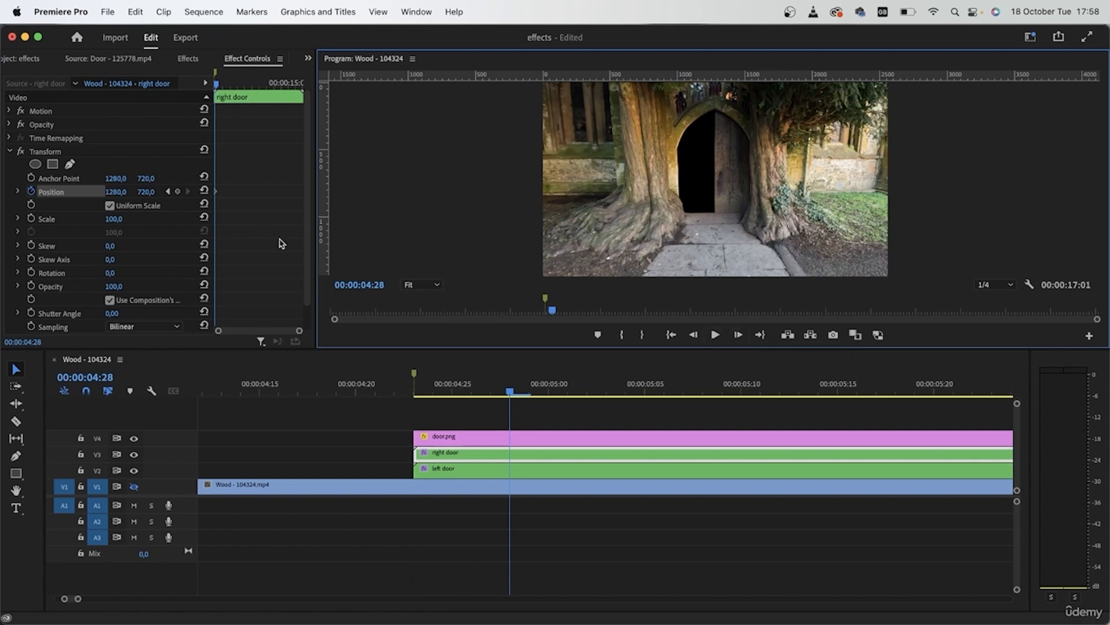
drag(114, 197, 333, 196)
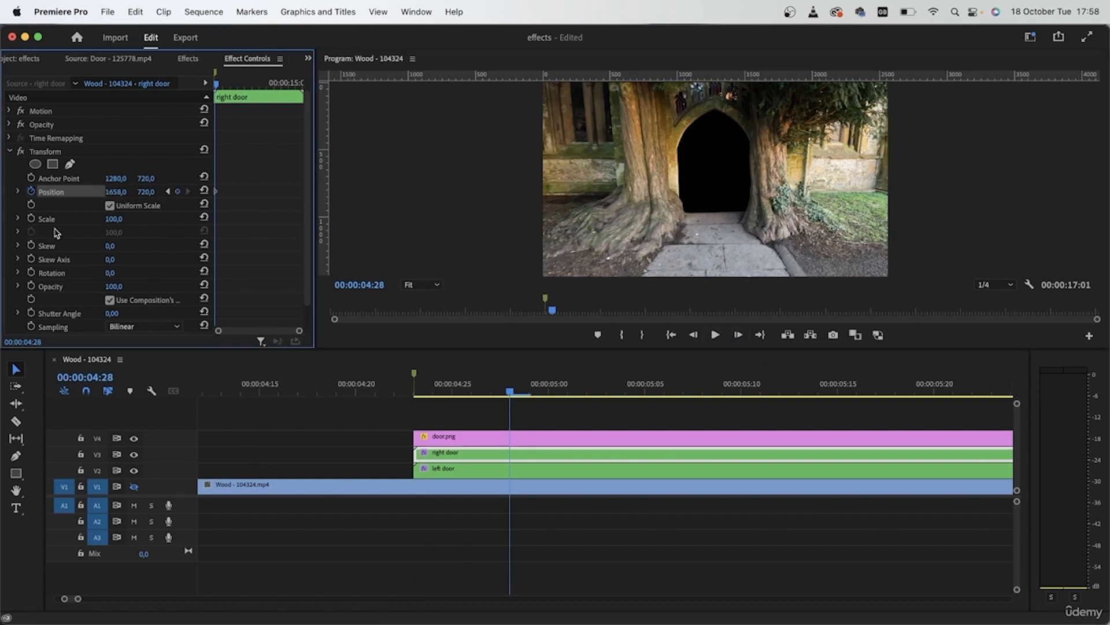
Apply temporal Ease Out to the right door's last Position keyframe and Ease In to its first
drag(299, 330, 221, 326)
right_click(222, 189)
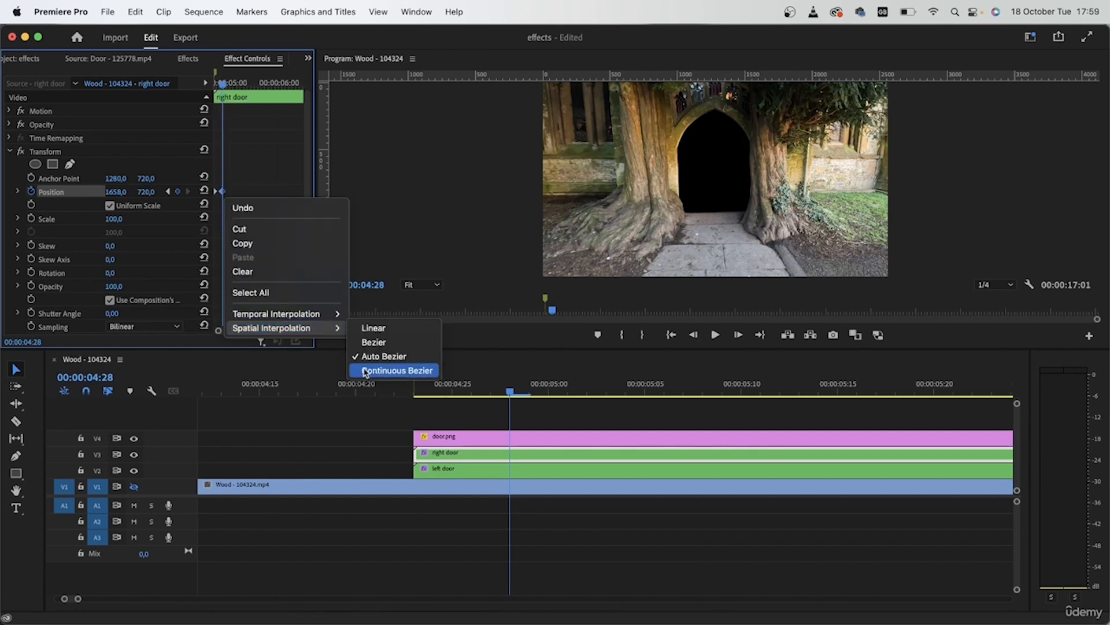
mouse_move(315, 313)
click(379, 406)
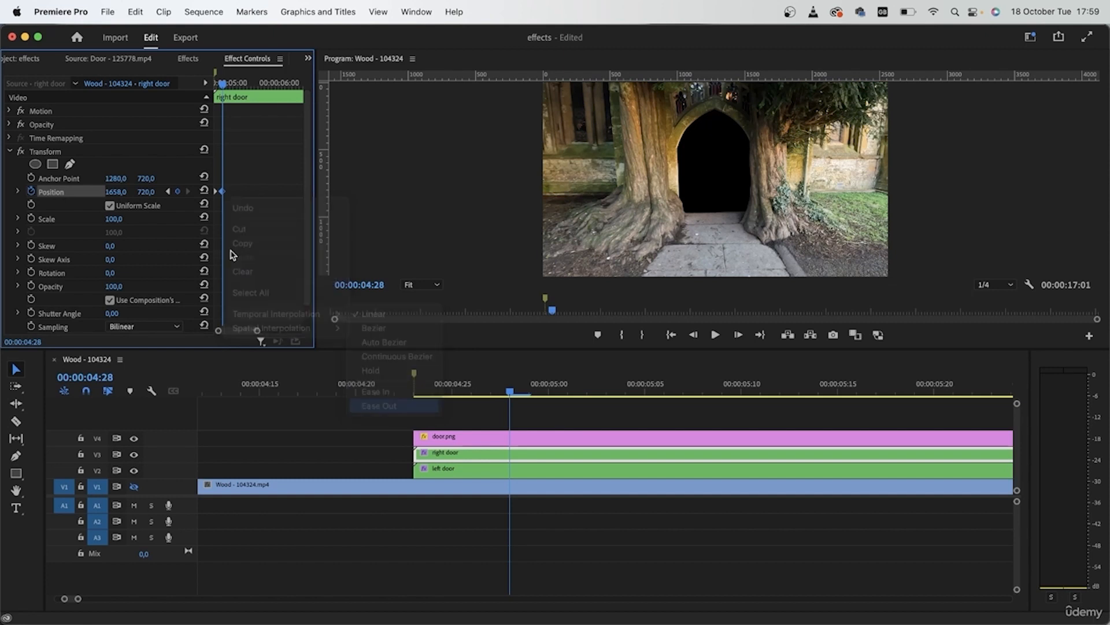
right_click(218, 192)
mouse_move(289, 308)
click(369, 388)
Turn off Use Composition's Shutter Angle for the right door's Transform, set Shutter Angle to 200, and preview the motion
scroll(145, 289, down, 2)
click(110, 272)
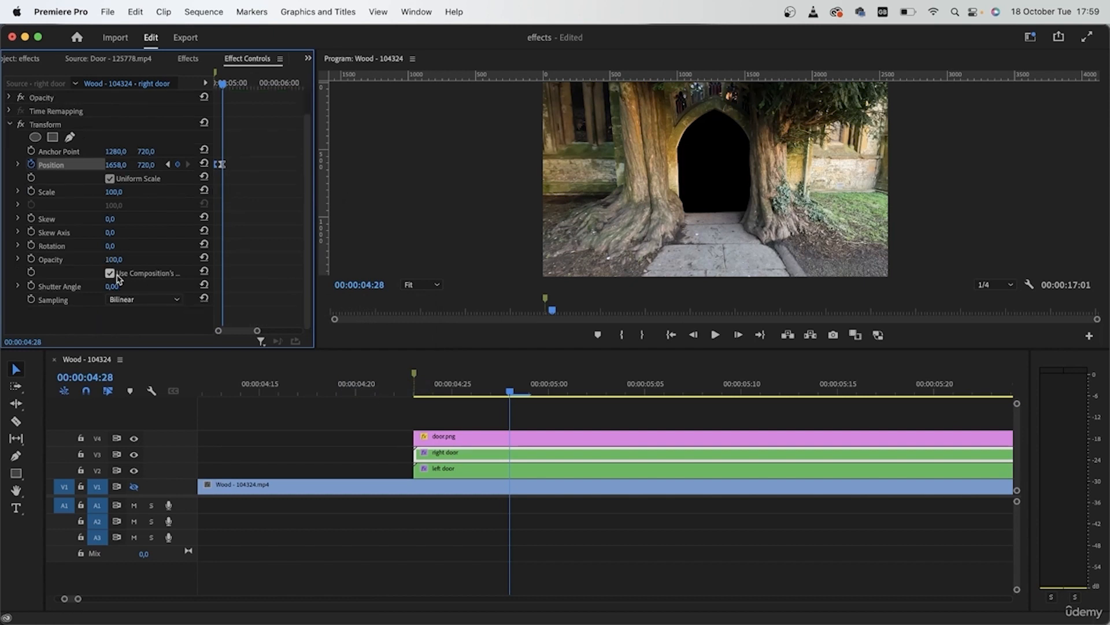
click(111, 286)
key(Return)
click(503, 391)
drag(503, 390, 433, 410)
drag(440, 412, 490, 415)
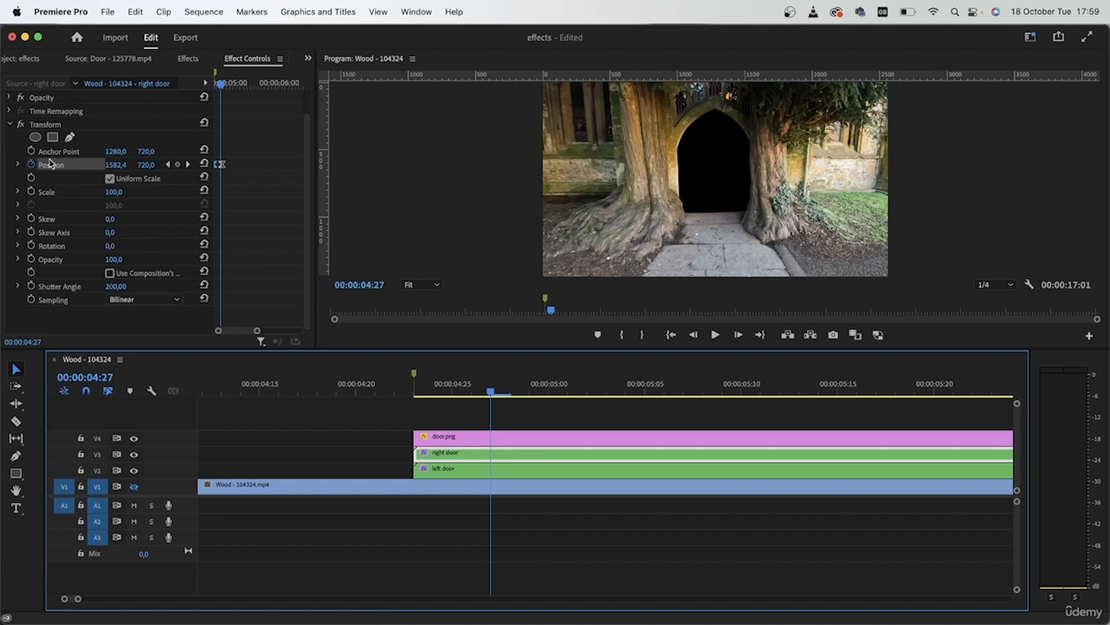
Disable the Transform effect on both the left door and right door nests
click(518, 469)
click(9, 151)
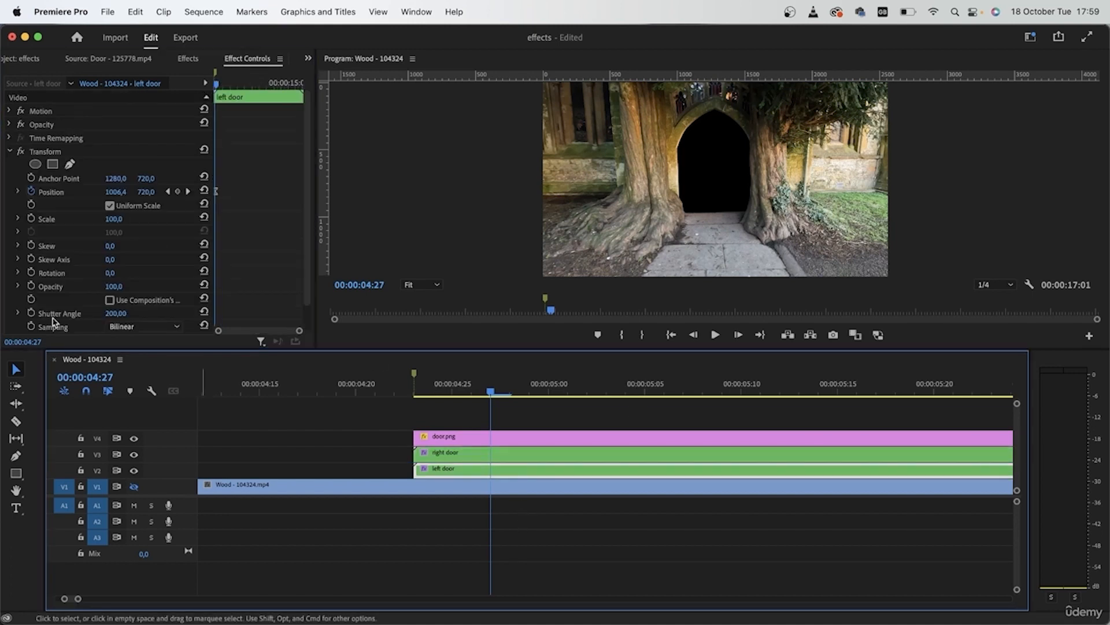
click(9, 151)
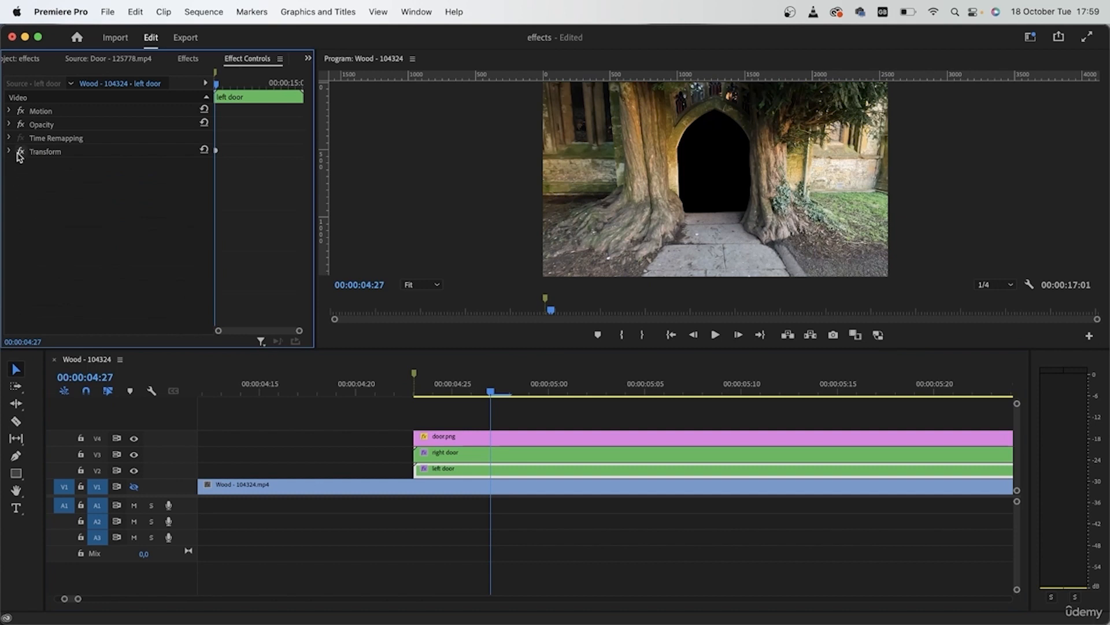
click(20, 152)
click(516, 453)
click(20, 151)
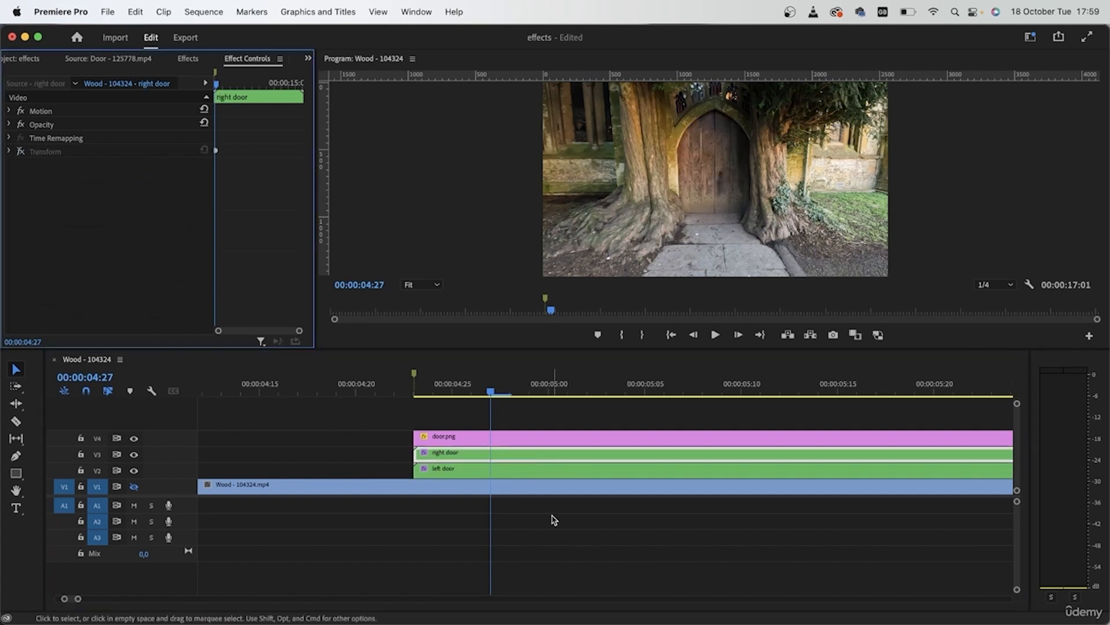
Apply the Basic 3D effect to the right door nest, move it above Transform in the effect order, and expand its settings
click(541, 474)
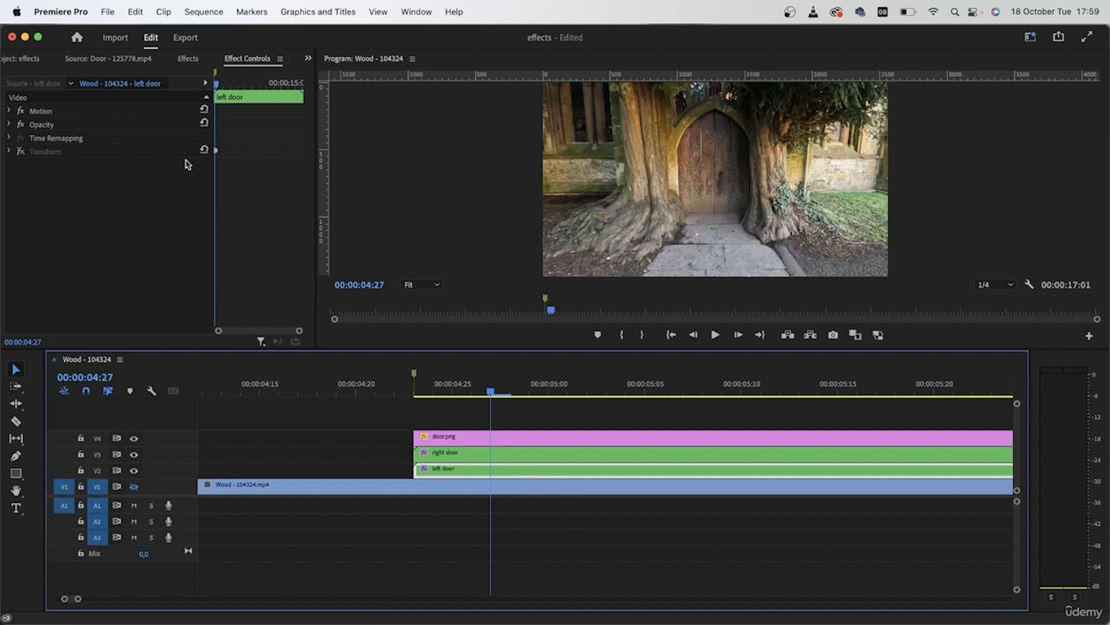
click(190, 58)
click(133, 76)
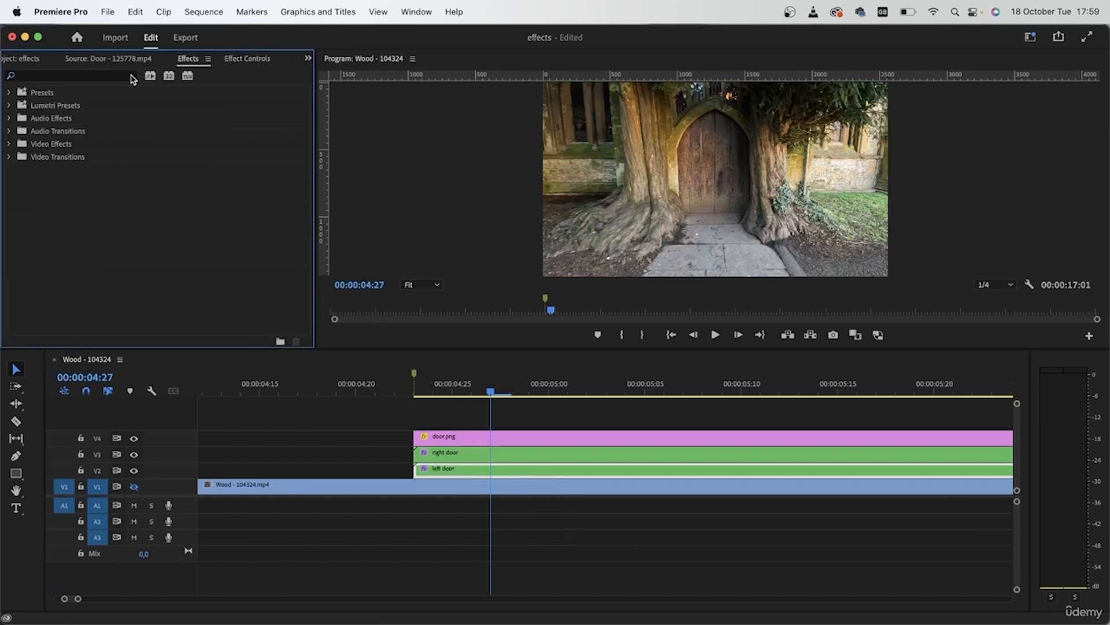
text(basi)
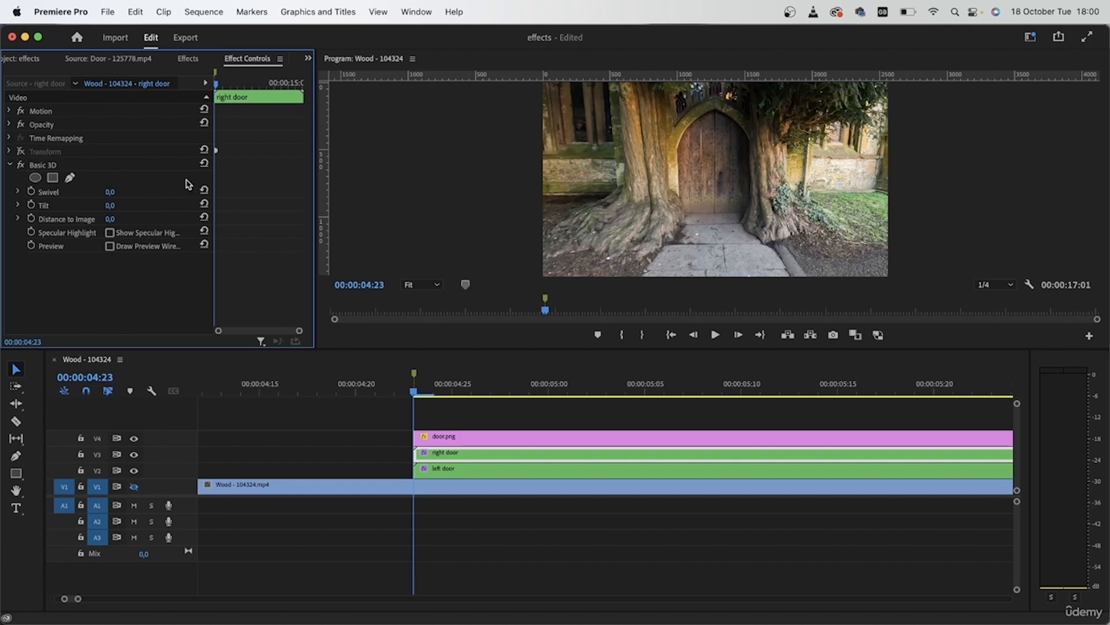
click(10, 164)
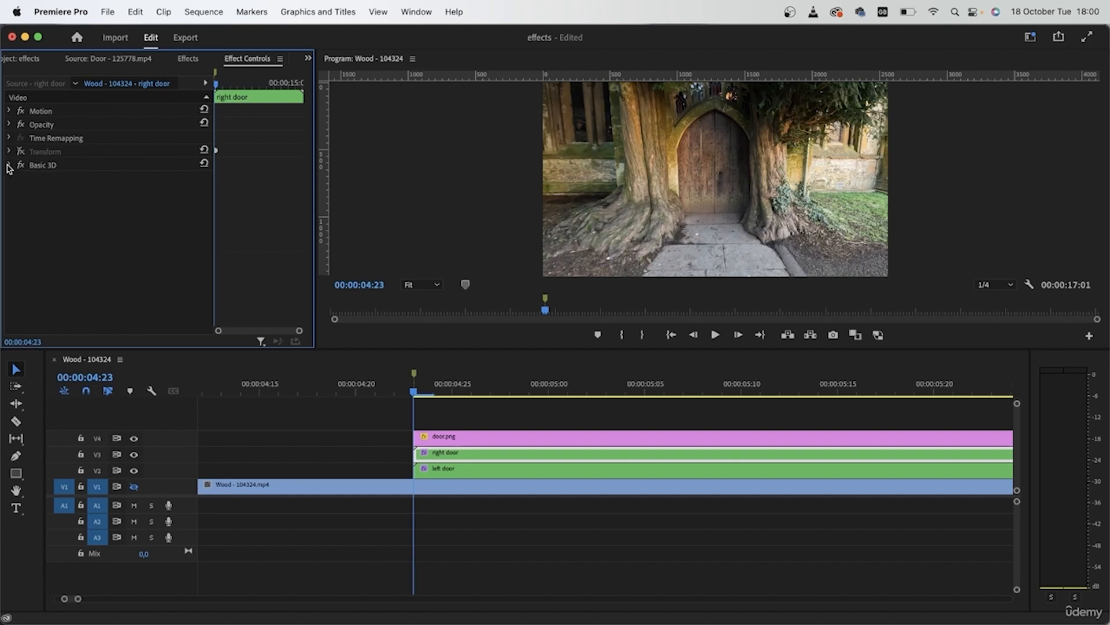
drag(43, 166, 45, 151)
click(8, 152)
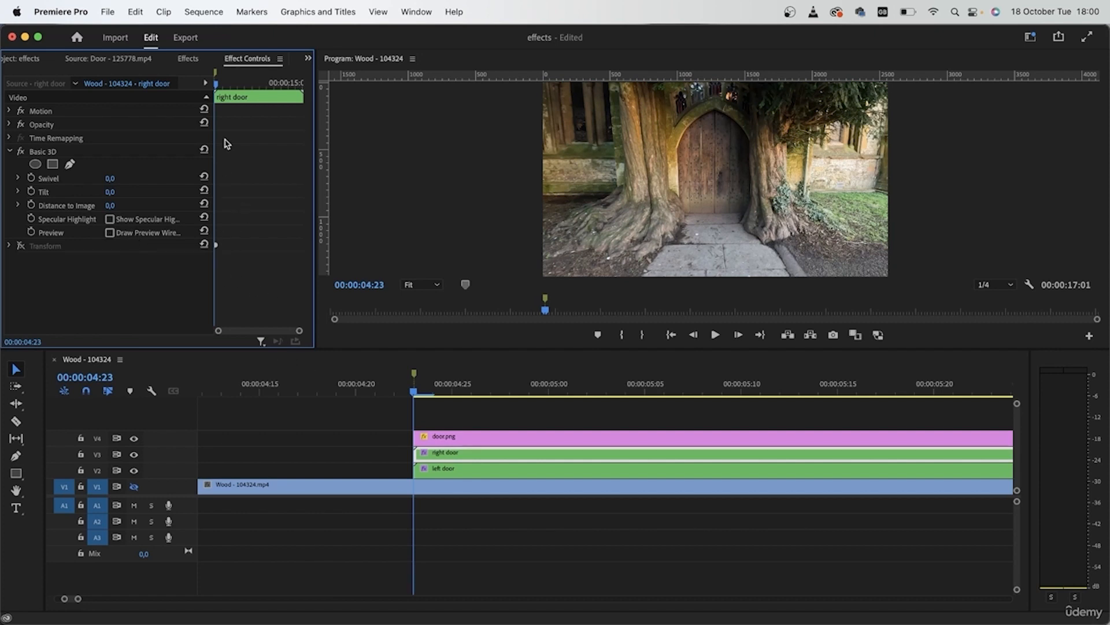
Animate the right door's Basic 3D from Swivel and Distance to Image keyframes at 00:00:04:23 to 75° and 17 at 00:00:05:08
click(31, 179)
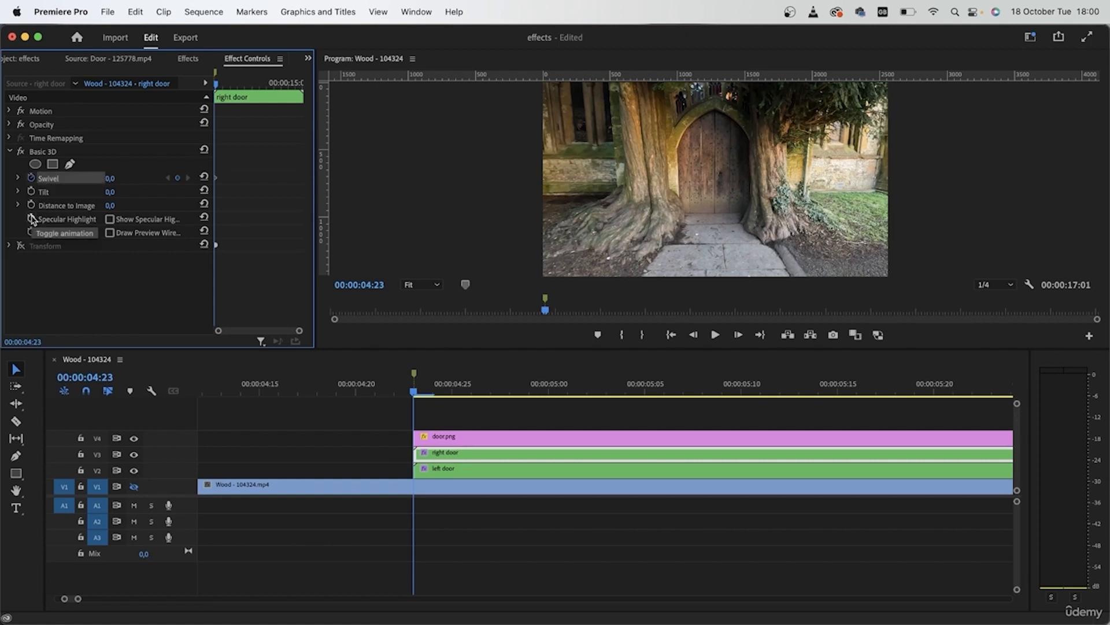
click(31, 206)
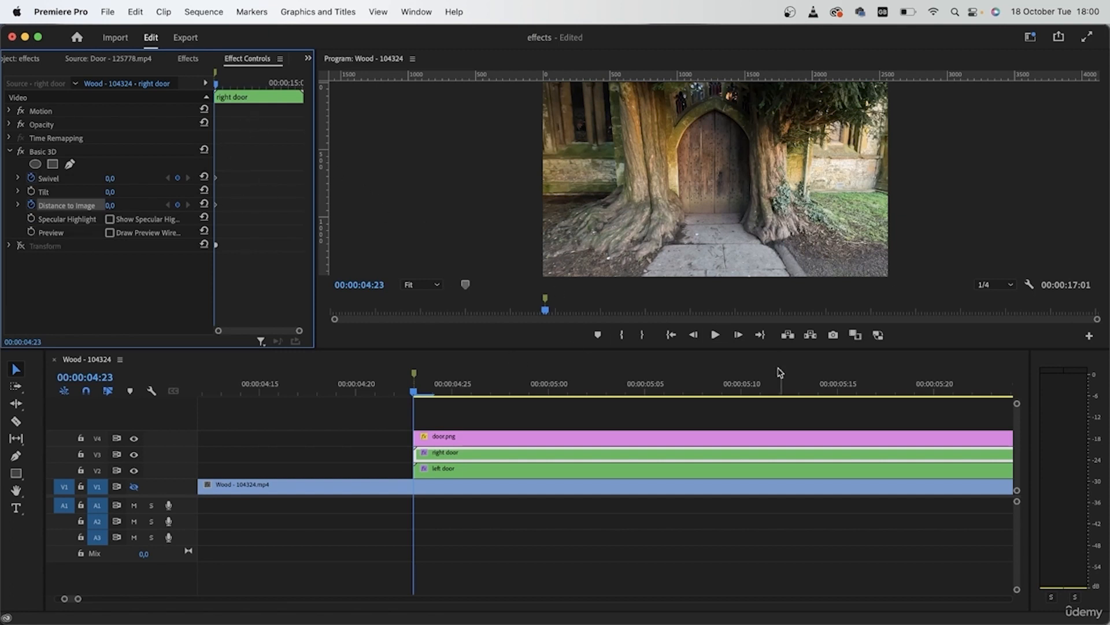
click(741, 336)
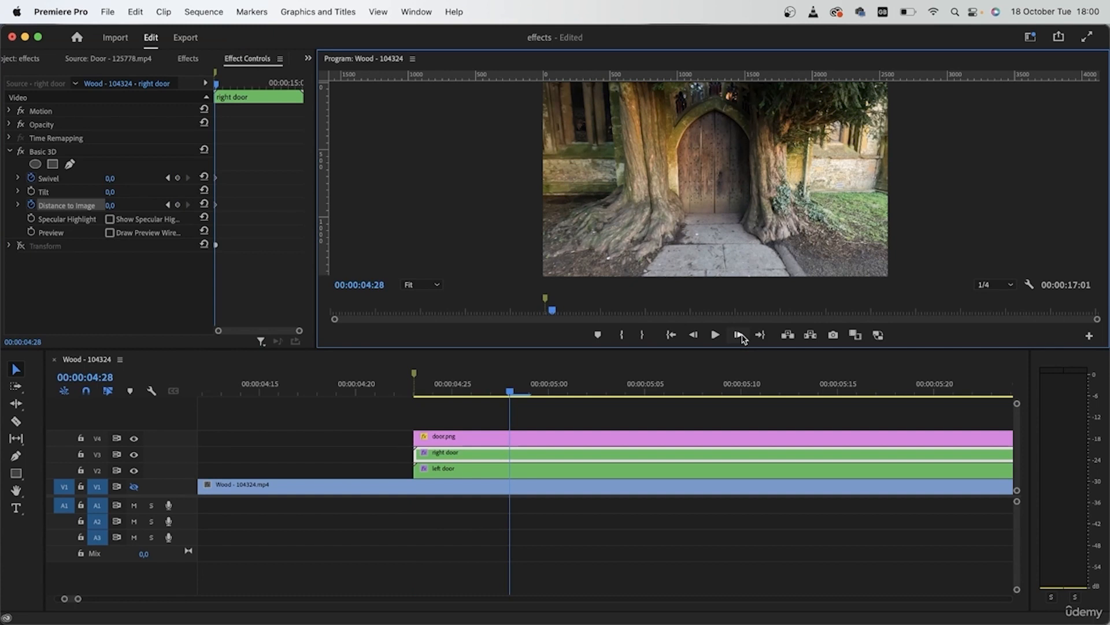
click(743, 335)
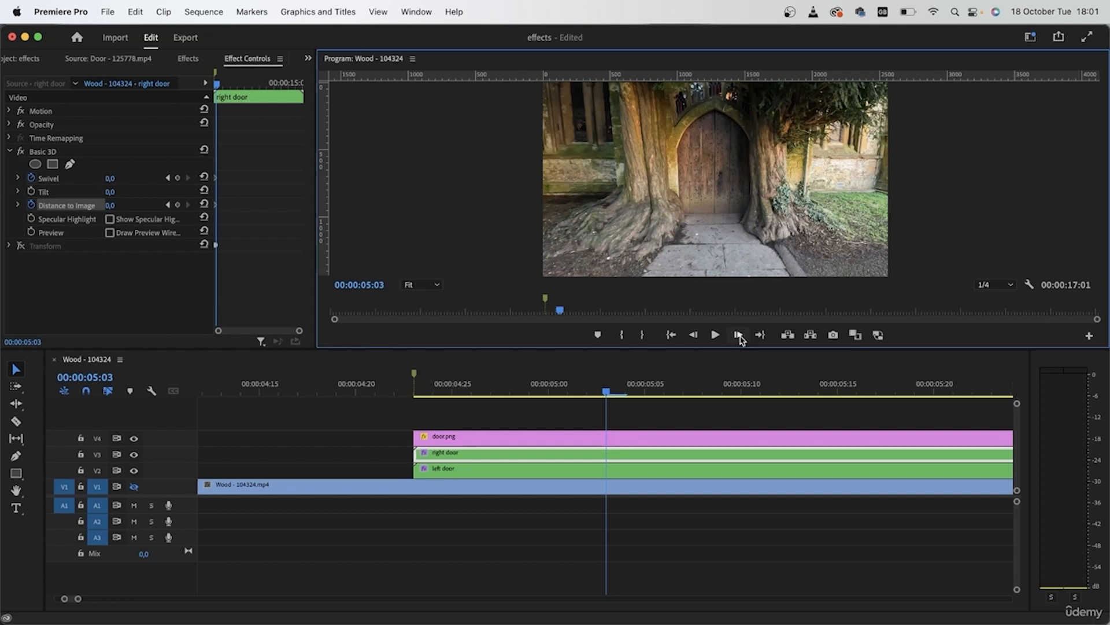
key(shift+Right)
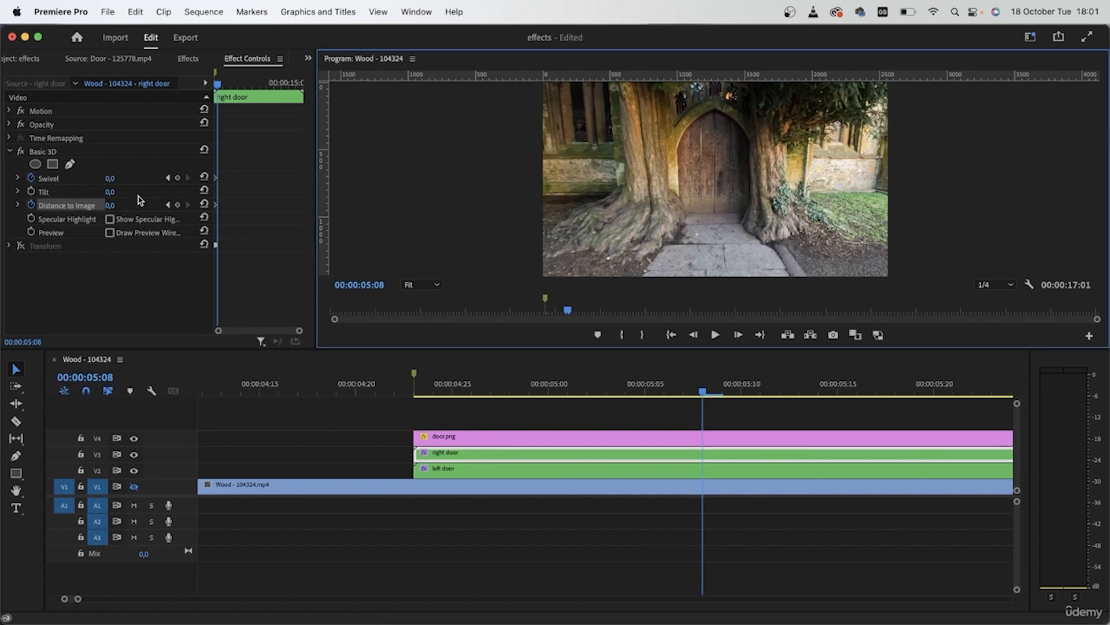
click(111, 179)
drag(111, 179, 154, 178)
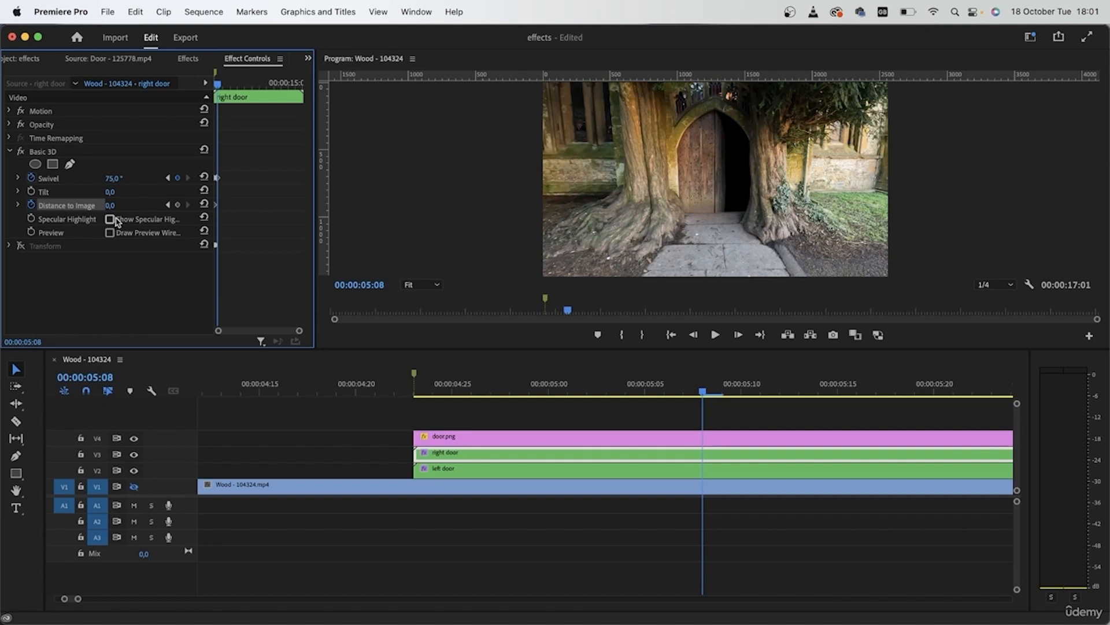
drag(109, 206, 123, 205)
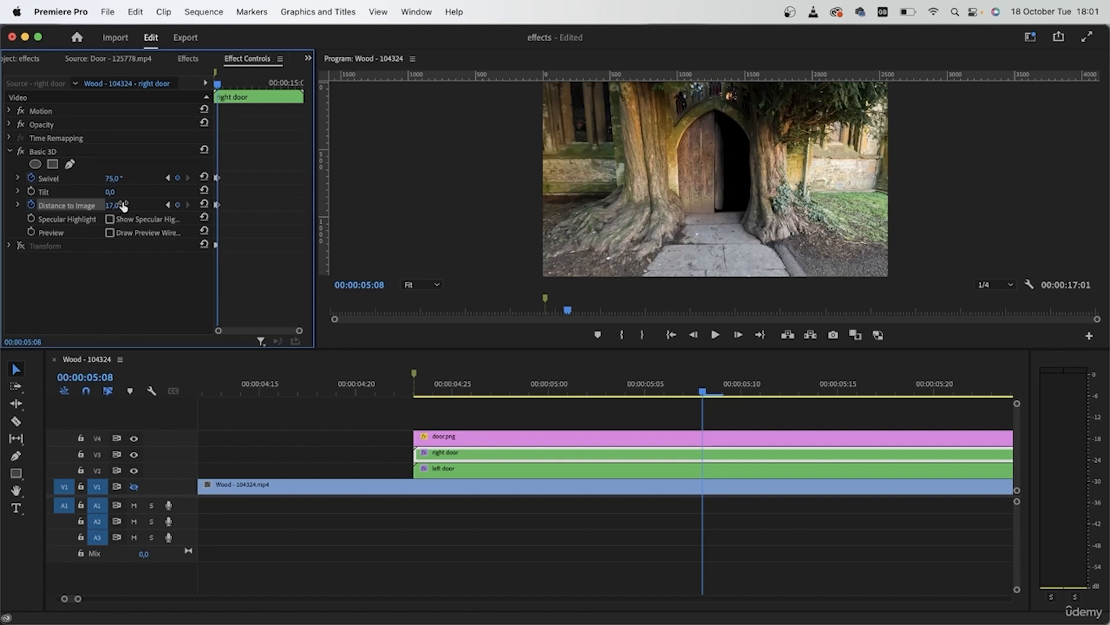
Set the right door's Distance to Image keyframe at 00:00:05:08 to 6 and scrub back to 00:00:04:23
click(122, 205)
text(5)
key(Return)
click(123, 205)
text(6)
key(Return)
click(704, 391)
drag(704, 391, 414, 404)
Apply Ease Out to the right door's ending Swivel and Distance to Image keyframes and Ease In to the starting ones
scroll(223, 179, up, 3)
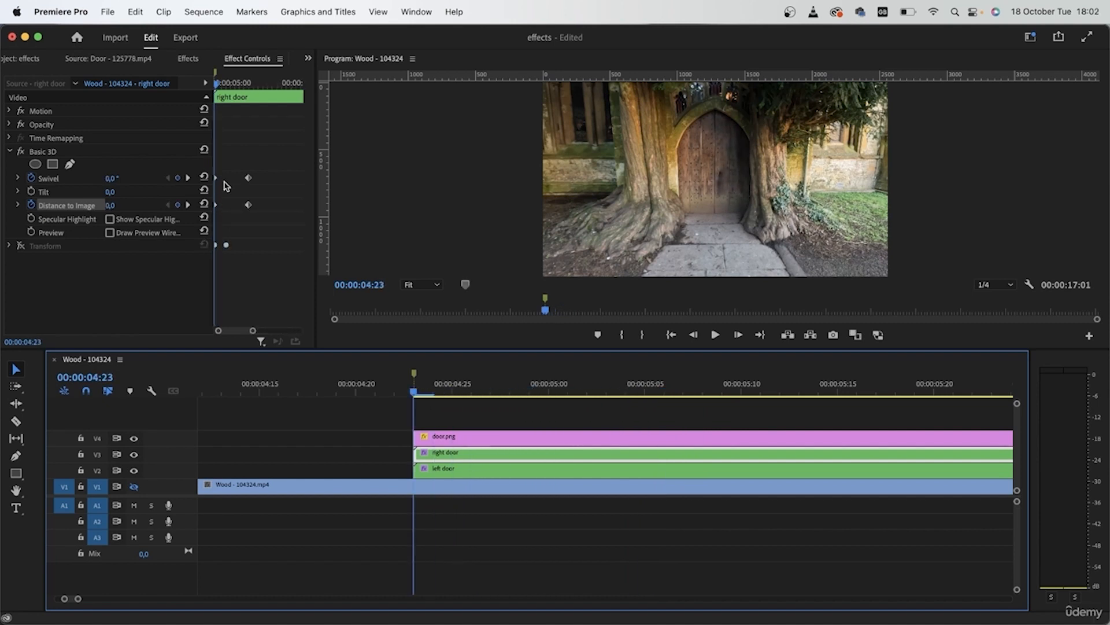
scroll(226, 185, down, 5)
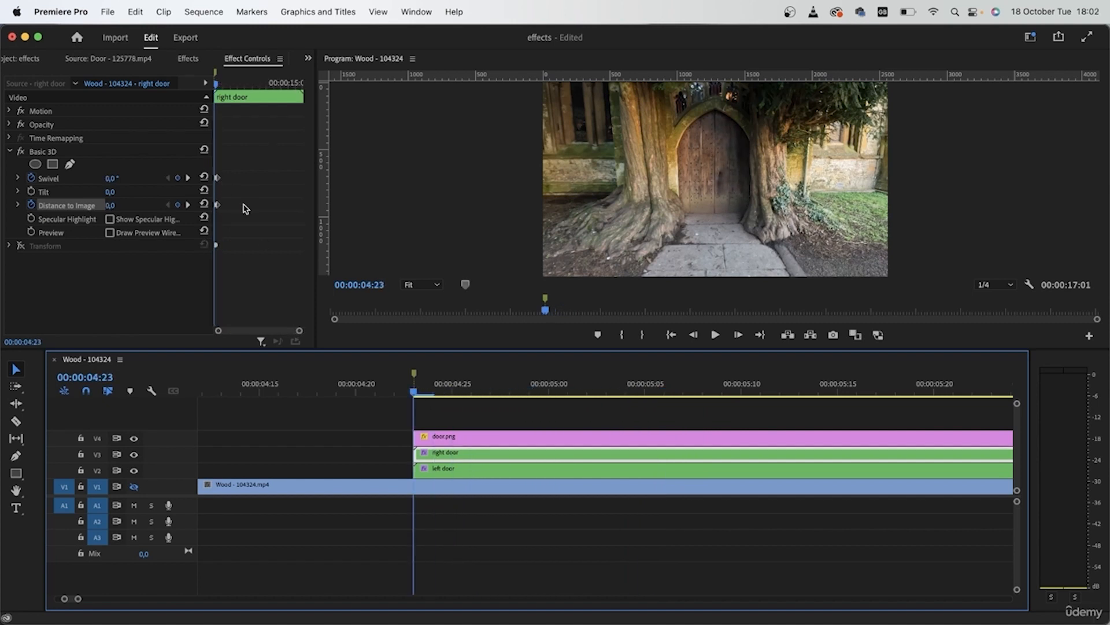
drag(299, 330, 247, 331)
drag(285, 160, 267, 210)
right_click(267, 209)
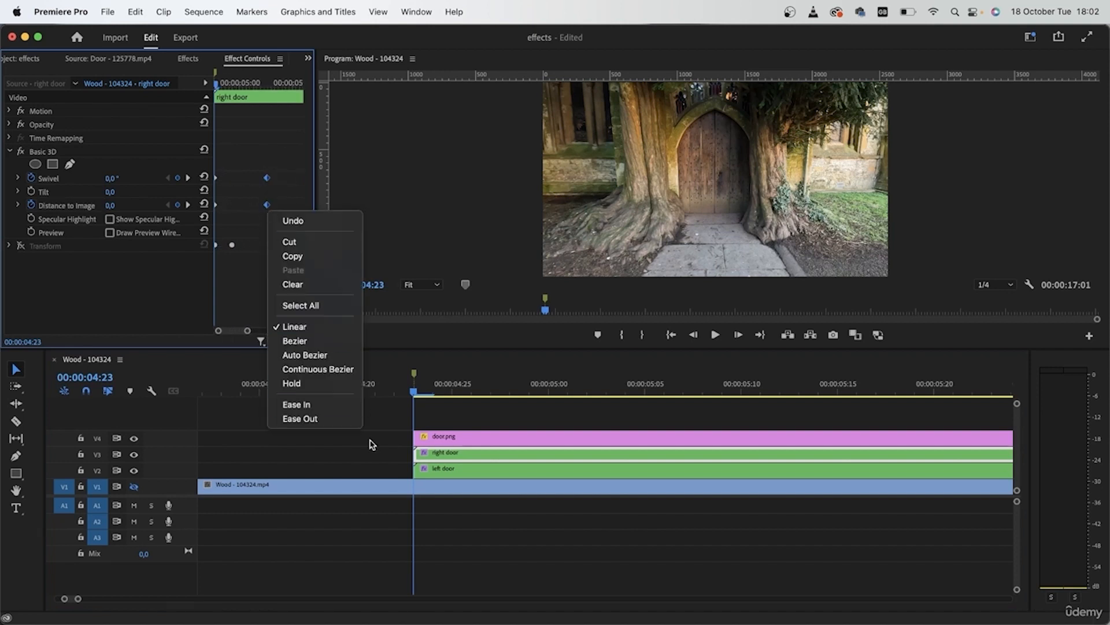
click(353, 416)
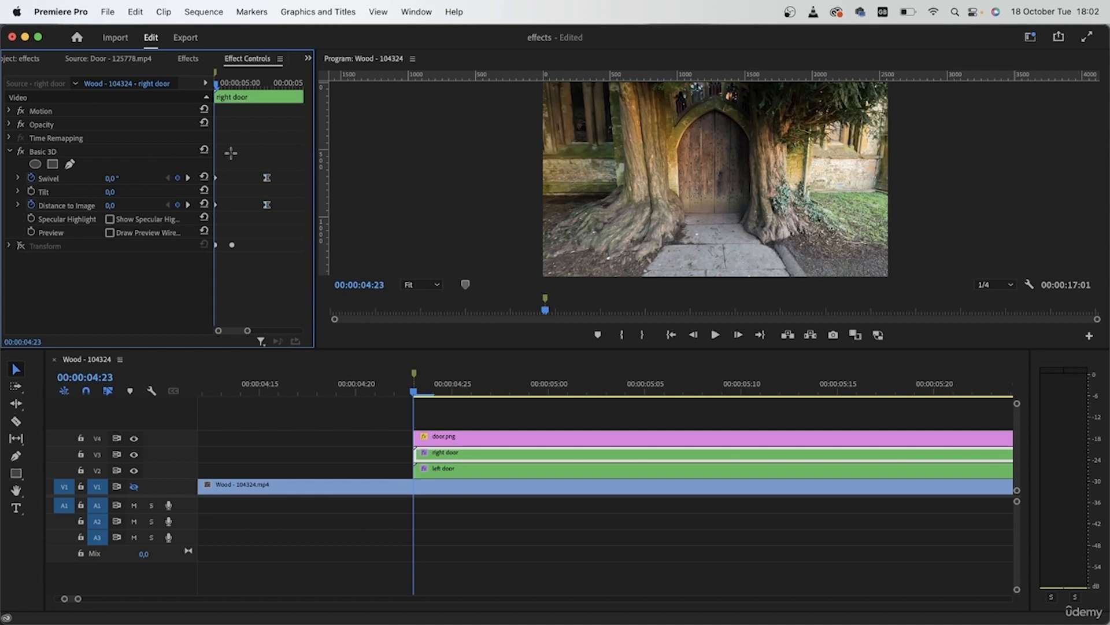
right_click(216, 206)
click(287, 400)
drag(220, 161, 166, 149)
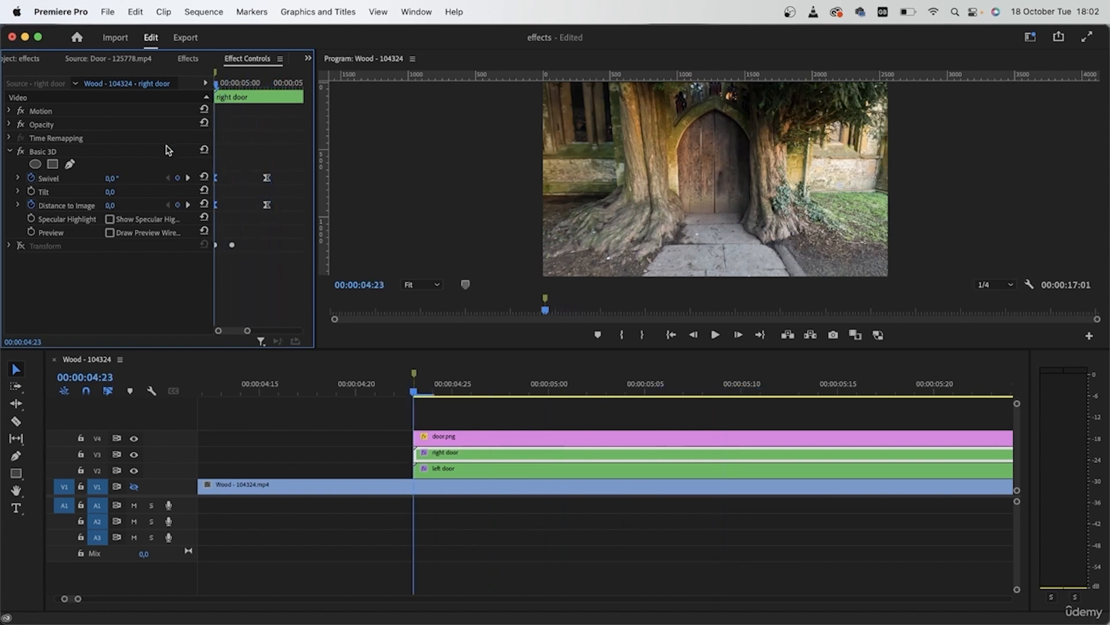
Re-enable the right door's Transform effect and preview the start of the combined motion
click(22, 247)
drag(219, 83, 227, 99)
mouse_move(435, 393)
mouse_down()
mouse_move(453, 395)
mouse_move(397, 394)
mouse_move(434, 399)
mouse_up()
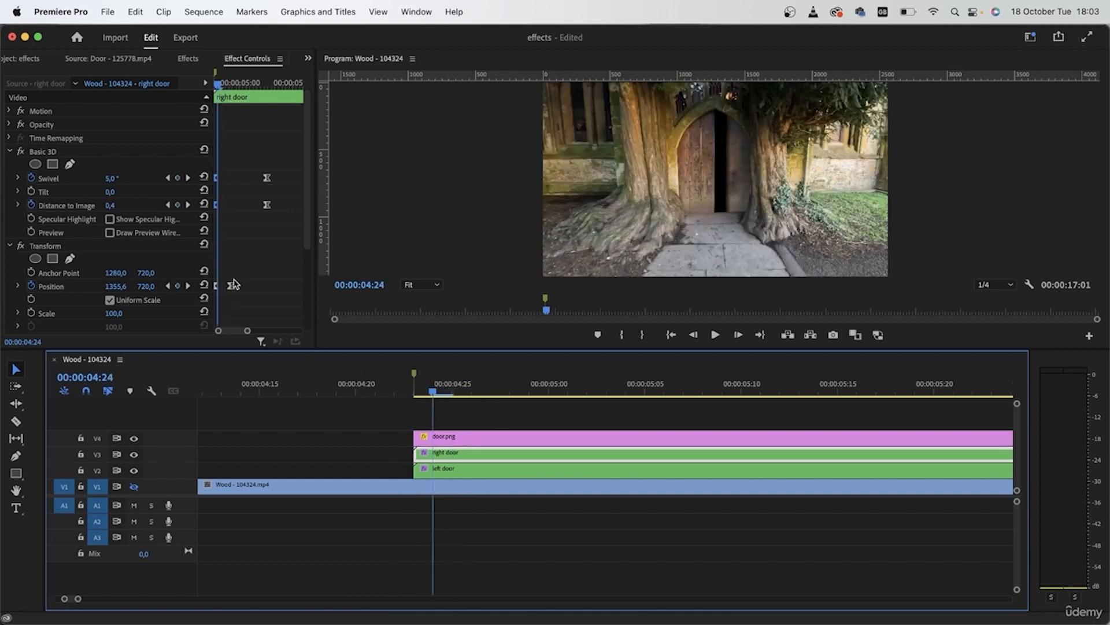
Try to line up the right door's ending Transform Position keyframe with its ending Basic 3D keyframes
drag(231, 286, 267, 290)
drag(439, 395, 373, 393)
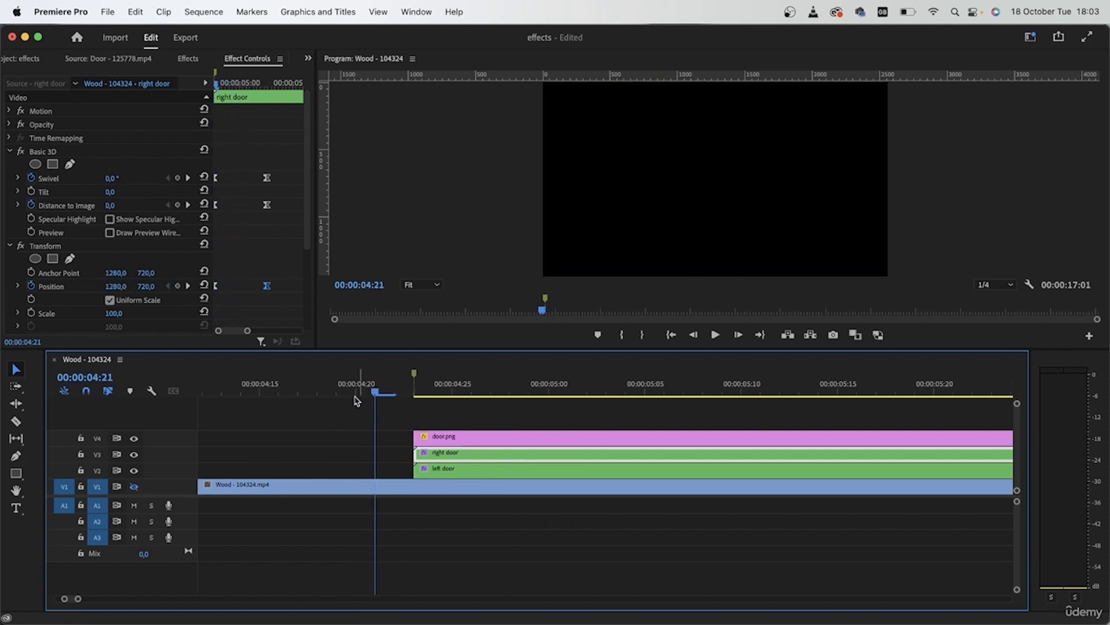
key(super+z)
Move the right door's ending Swivel and Distance to Image keyframes earlier, to 00:00:05:03
drag(380, 399, 415, 394)
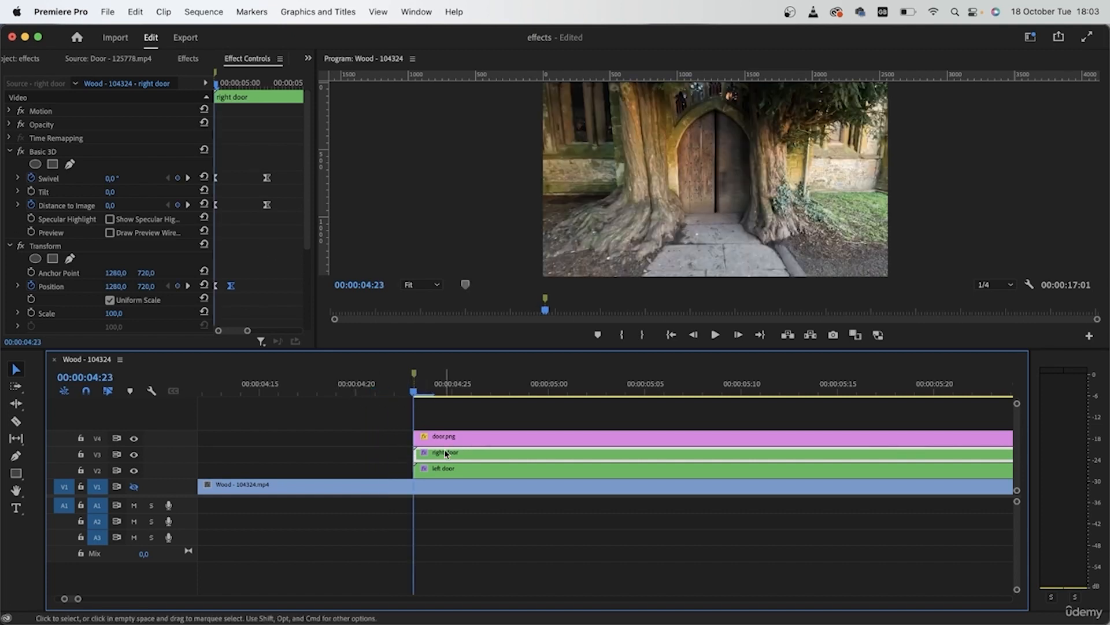
shift+click(739, 335)
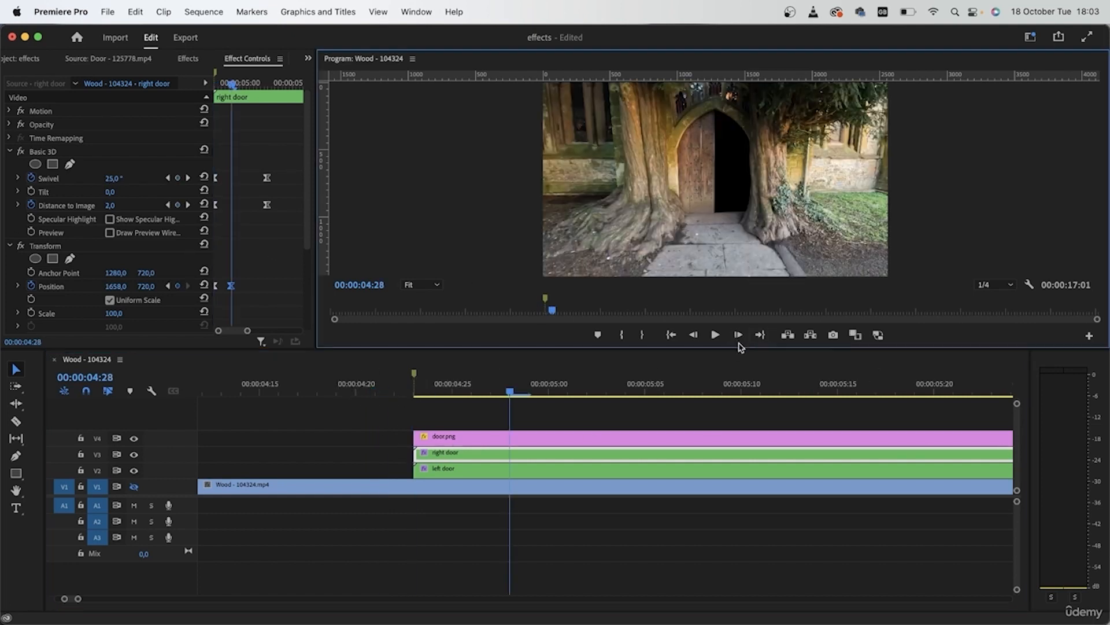
drag(288, 157, 252, 206)
drag(478, 385, 521, 417)
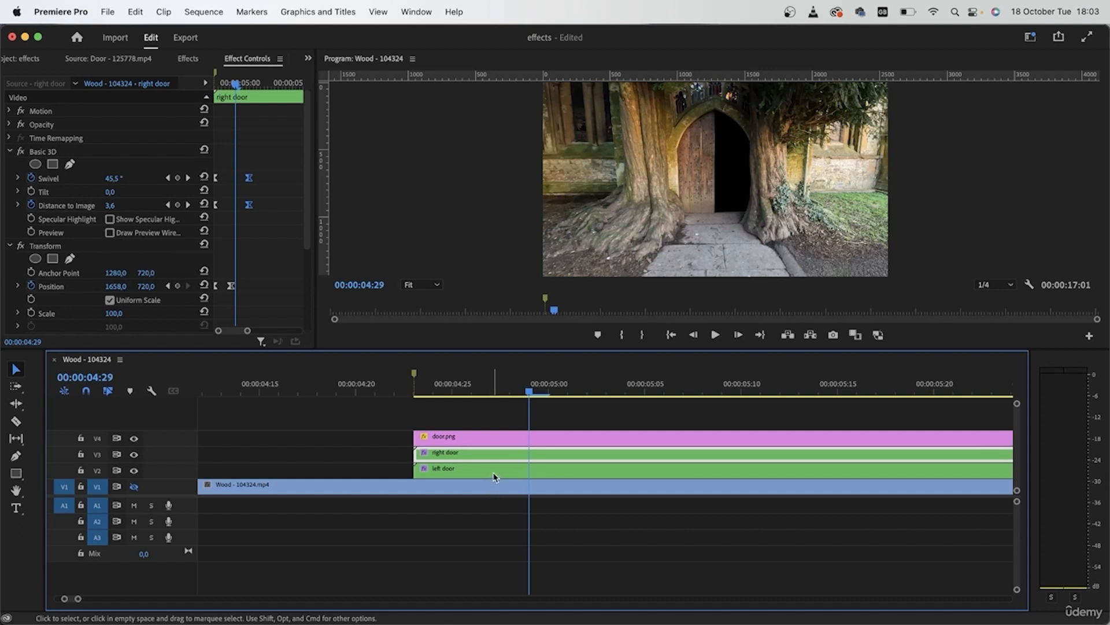
click(188, 178)
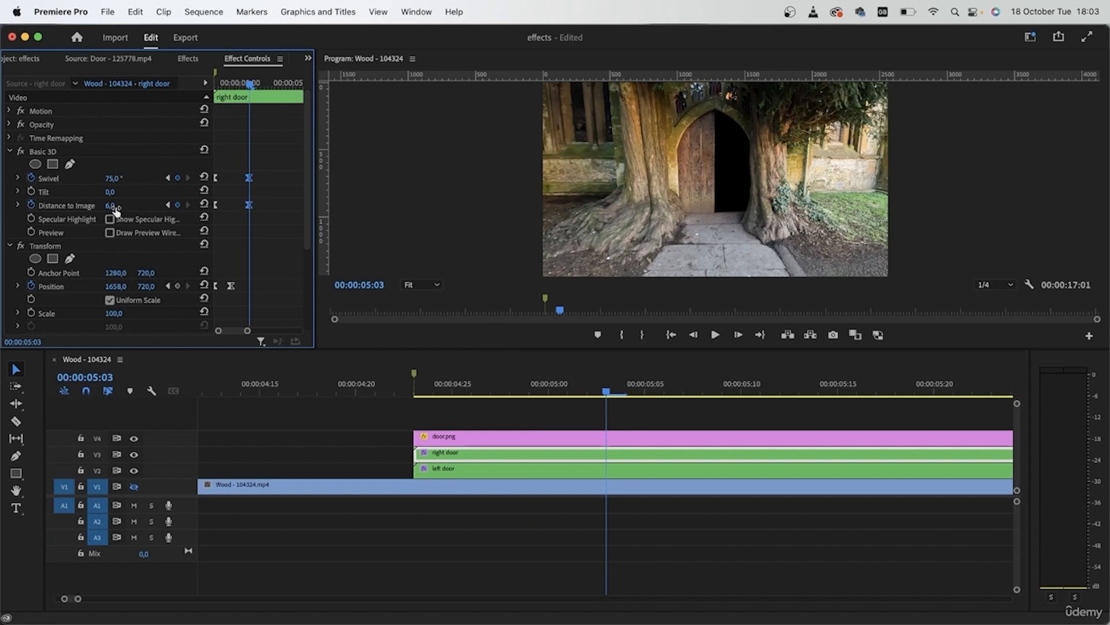
Move Basic 3D above Transform in the left door nest's effect order and expand its settings
click(538, 474)
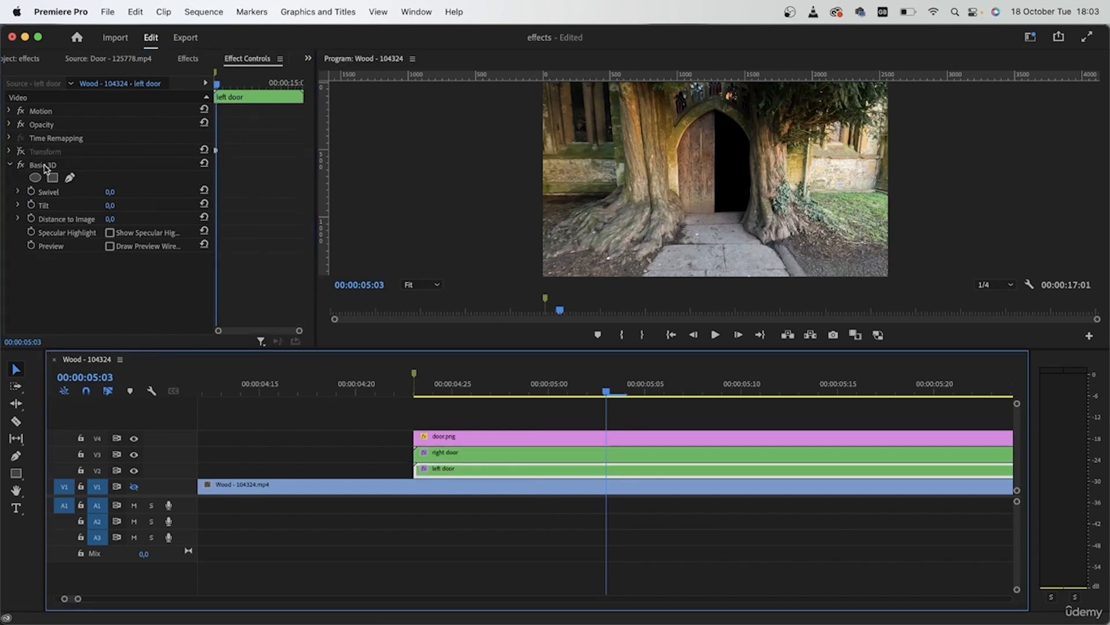
click(10, 164)
mouse_move(57, 167)
mouse_down()
mouse_move(56, 152)
mouse_move(67, 153)
mouse_up()
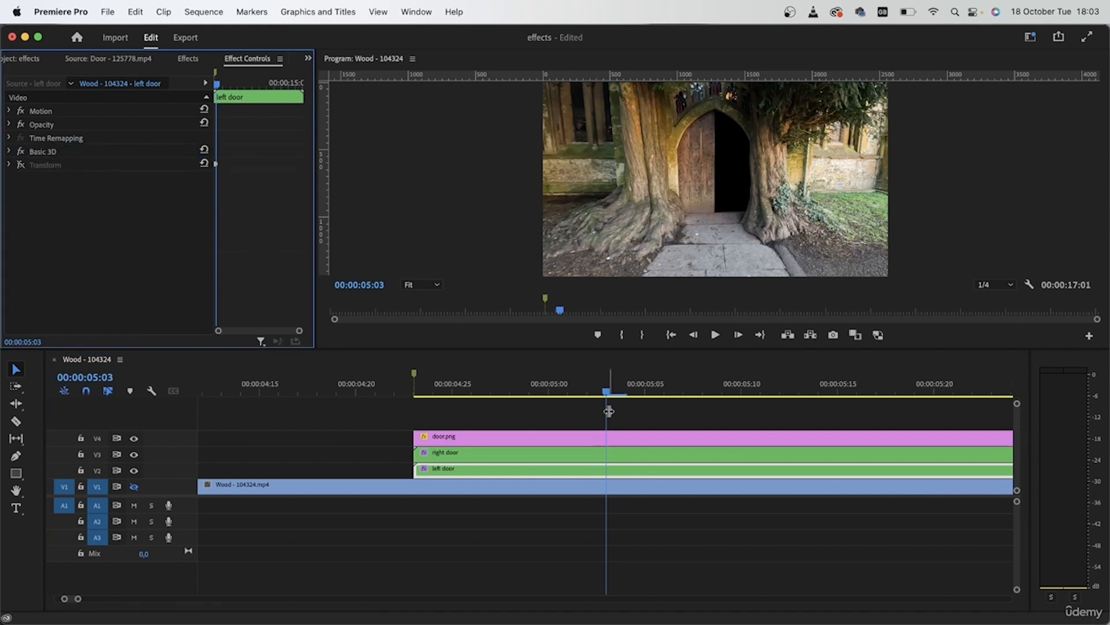
click(9, 151)
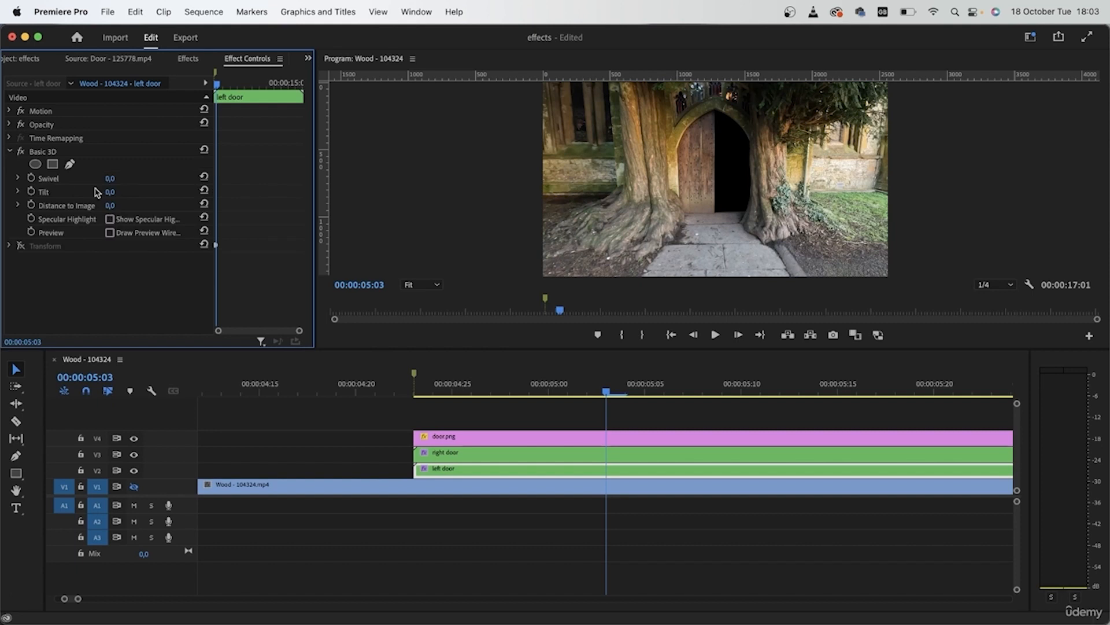
Set the left door's Swivel to 75° and Distance to Image to 6, and start keyframing both at 00:00:05:03
click(110, 178)
text(75)
key(Return)
click(123, 203)
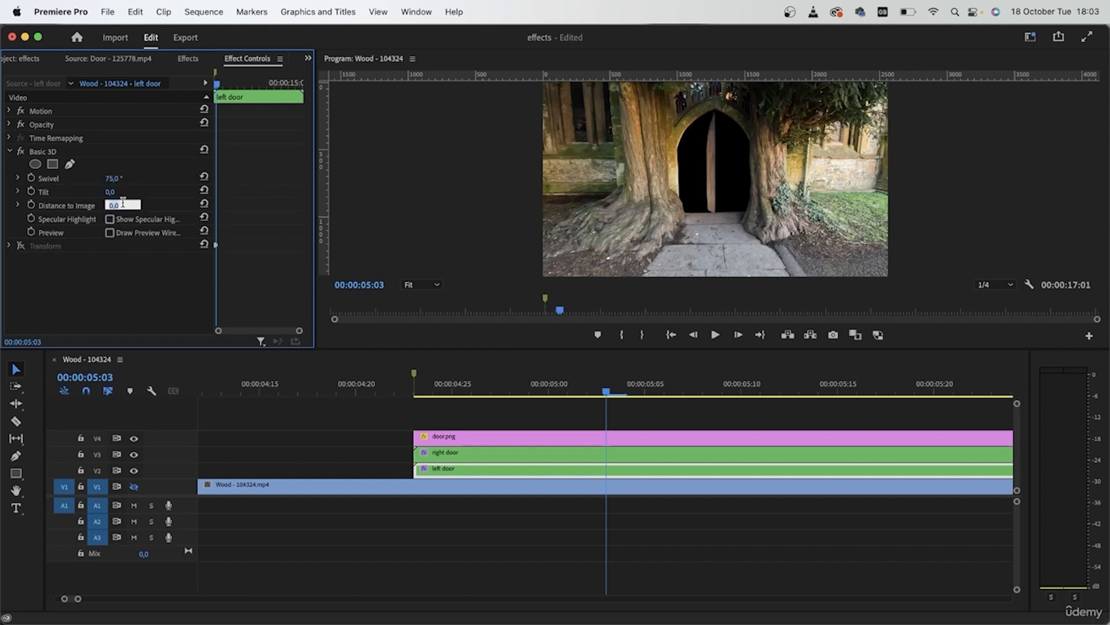
key(Return)
click(32, 206)
click(31, 178)
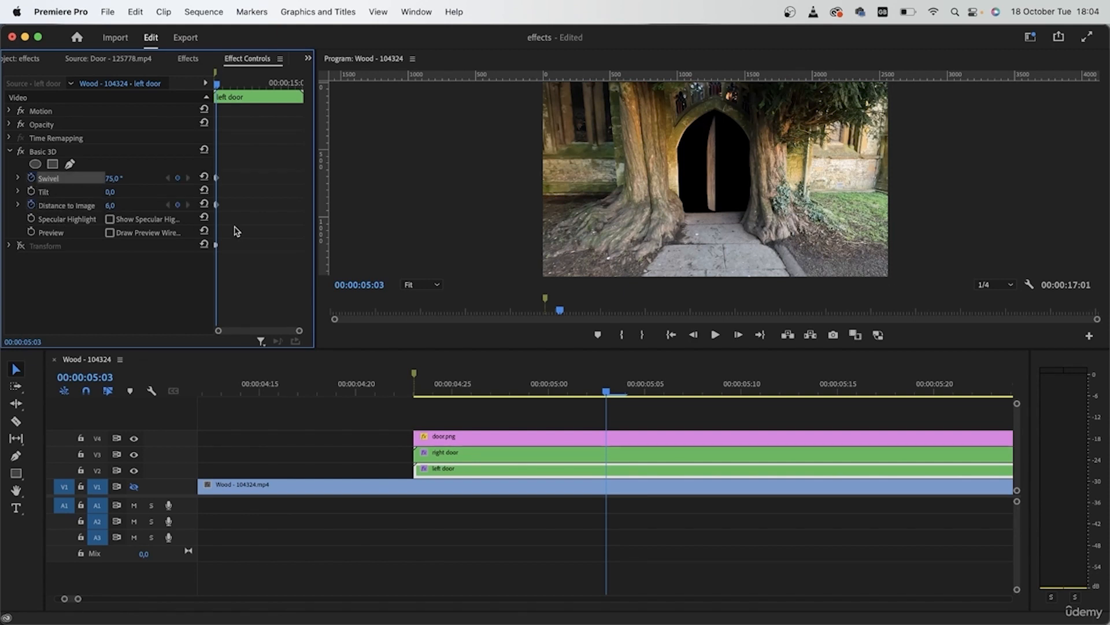
Reset the left door's Swivel and Distance to Image at 00:00:04:23, re-enable its Transform effect, and preview the opening
drag(217, 87, 214, 87)
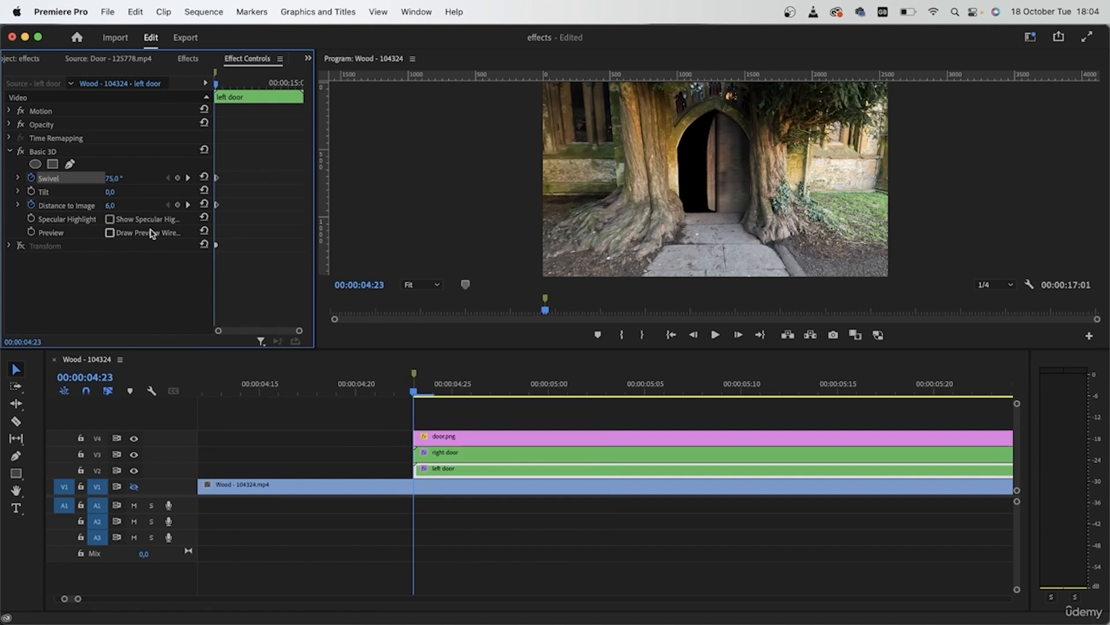
click(203, 177)
click(204, 205)
click(406, 379)
drag(439, 396, 634, 403)
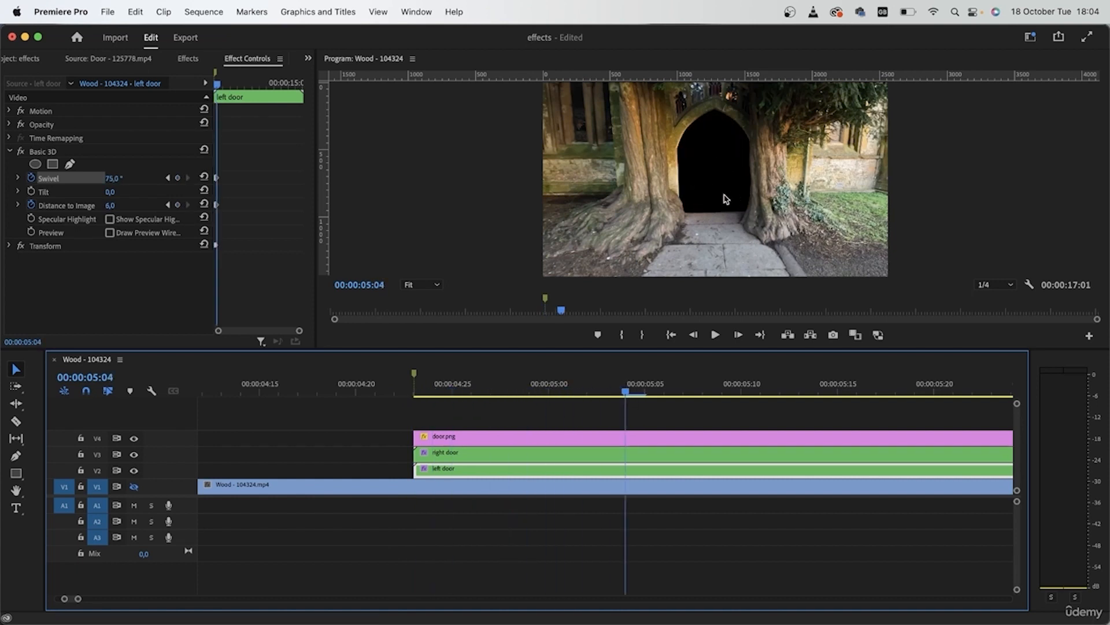
Apply Ease Out to the left door's ending Basic 3D keyframes and Ease In to the starting ones, then collapse the effect
click(5, 152)
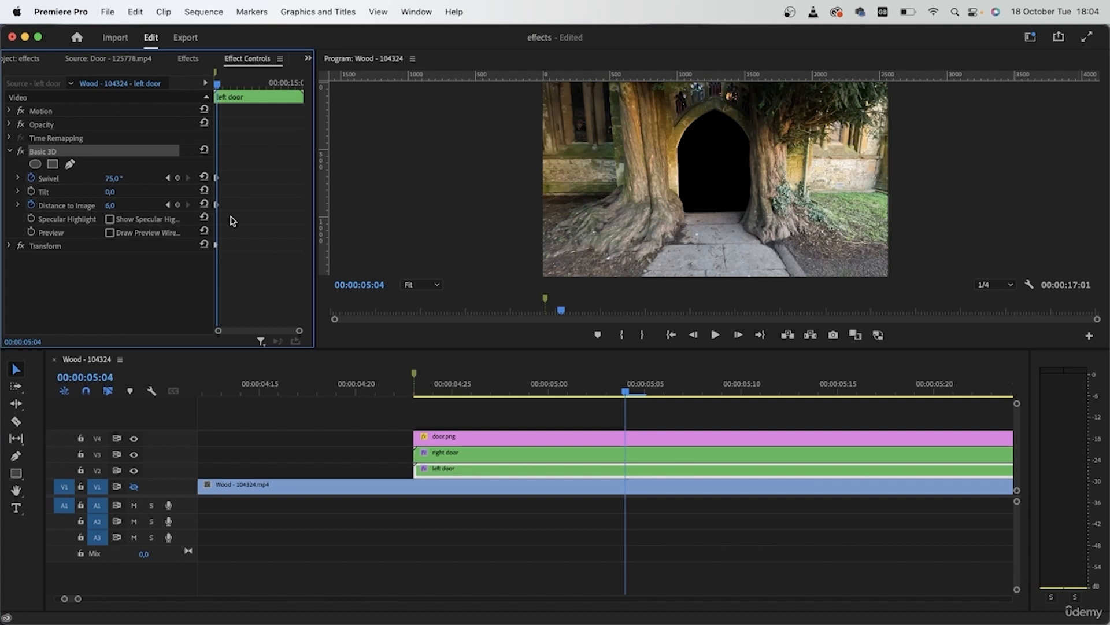
scroll(243, 186, up, 5)
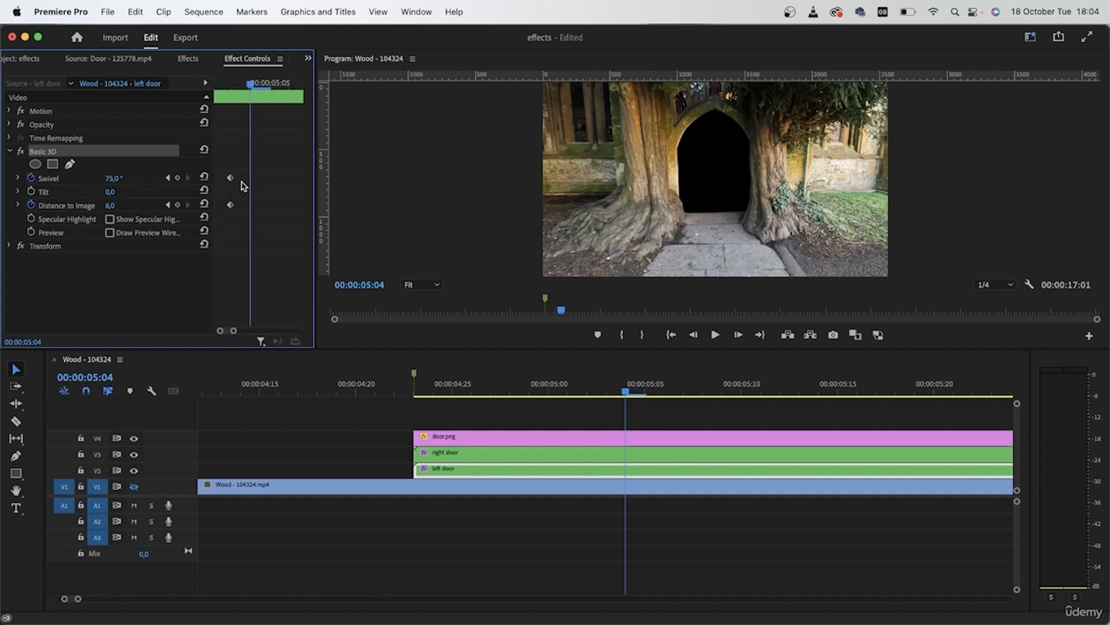
drag(261, 150, 214, 223)
right_click(230, 206)
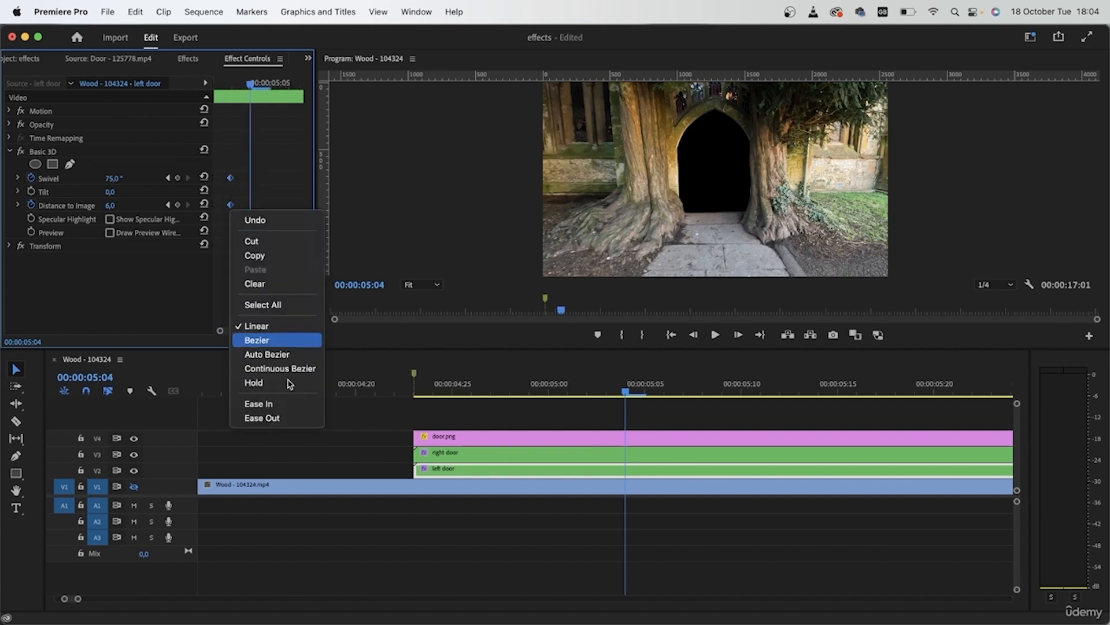
click(290, 417)
drag(224, 330, 220, 331)
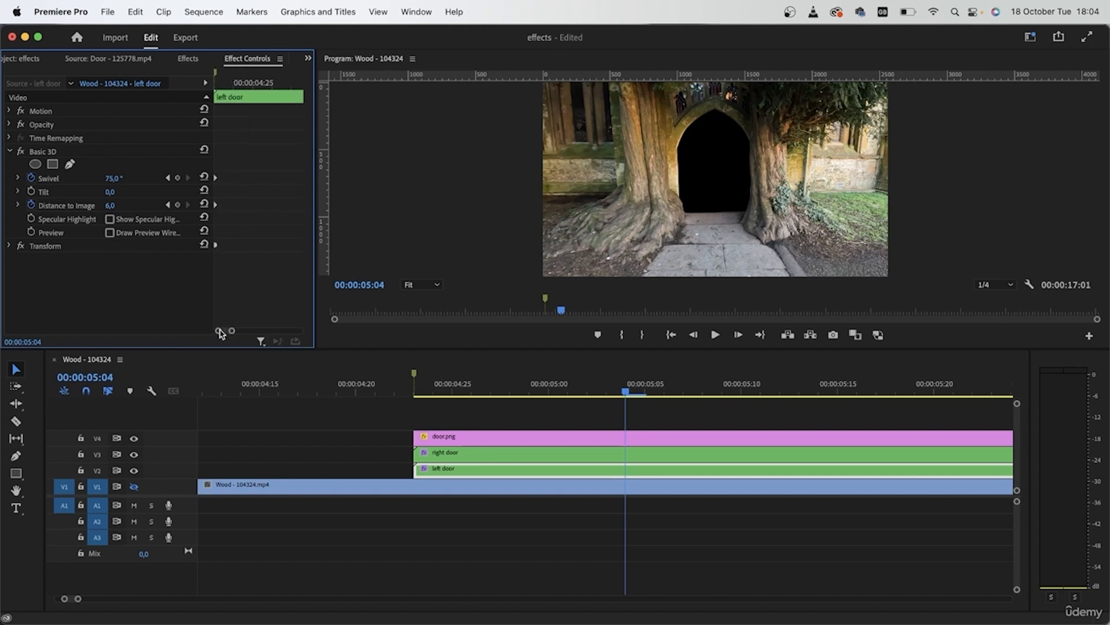
right_click(217, 179)
click(256, 375)
click(9, 151)
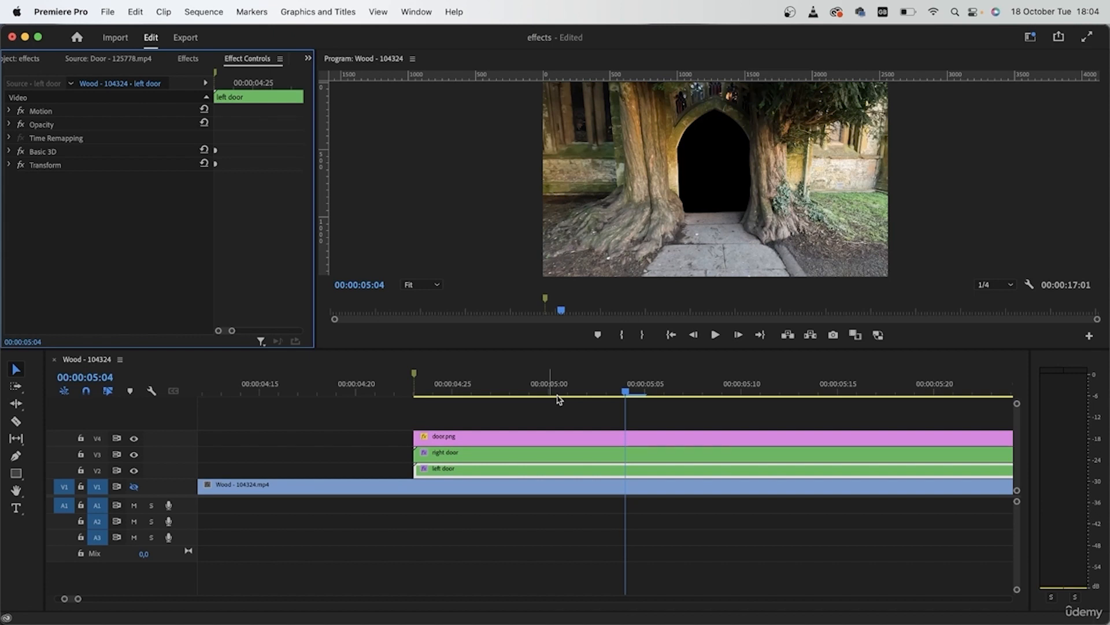
Nest the door.png, right door and left door clips together as "door masks"
drag(550, 404, 506, 467)
right_click(506, 467)
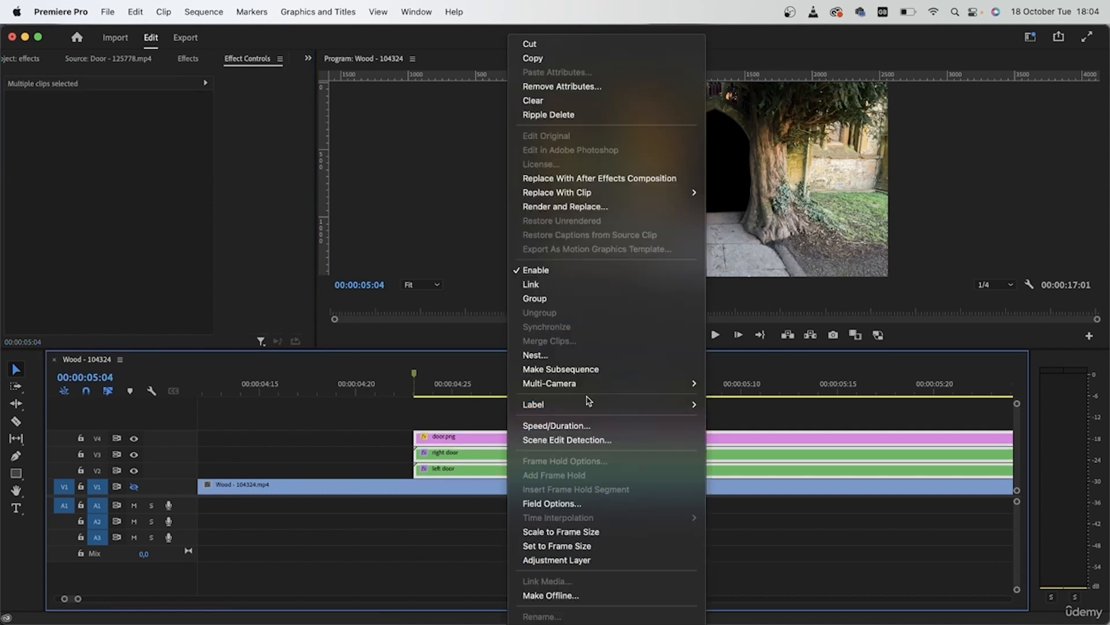
click(570, 355)
text(door masks)
key(Return)
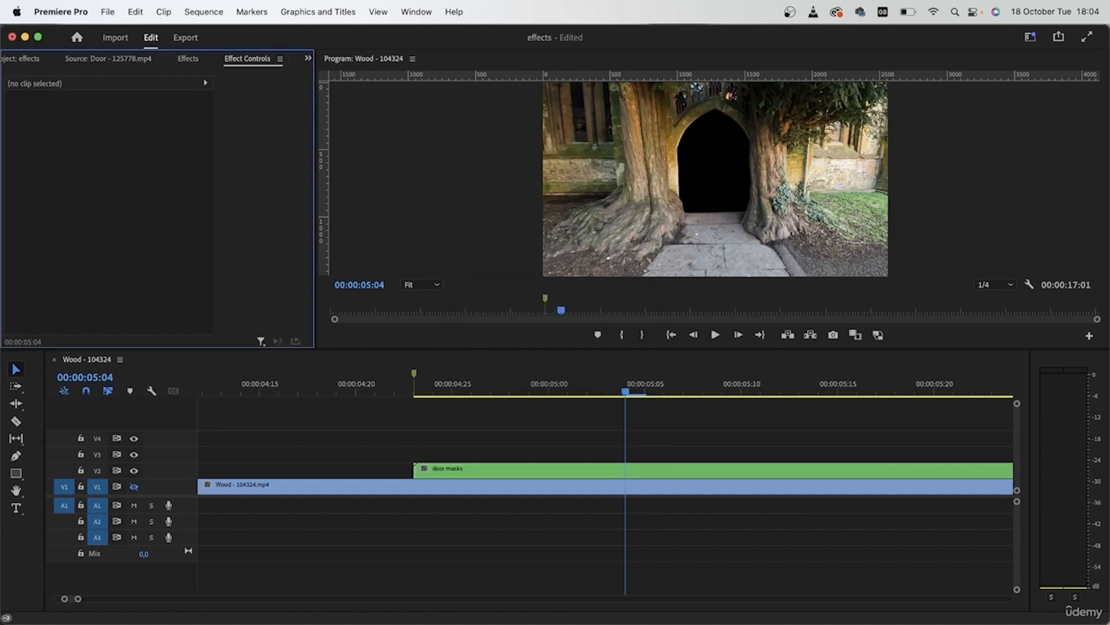
Apply the Transform effect from the Distort video effects to the door masks nest
click(528, 471)
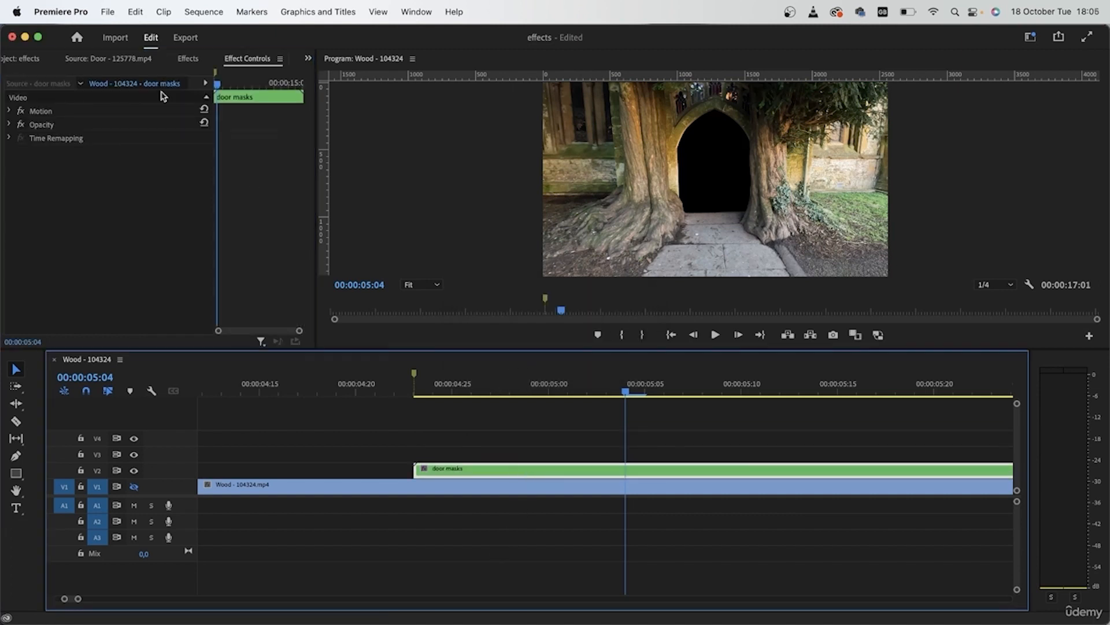
click(186, 60)
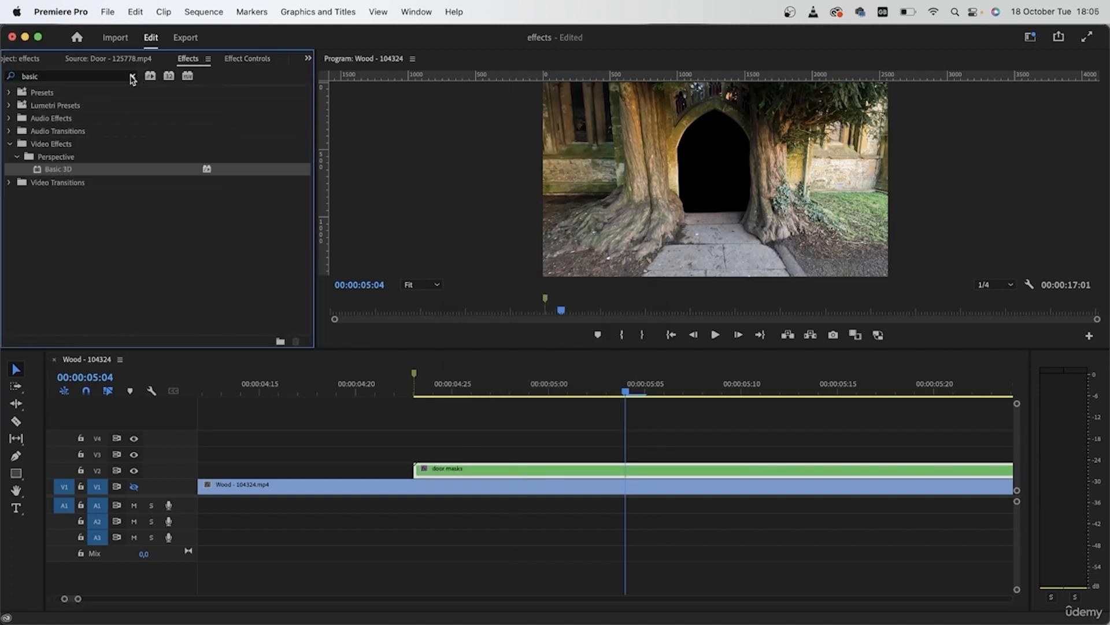
click(132, 75)
text(trans)
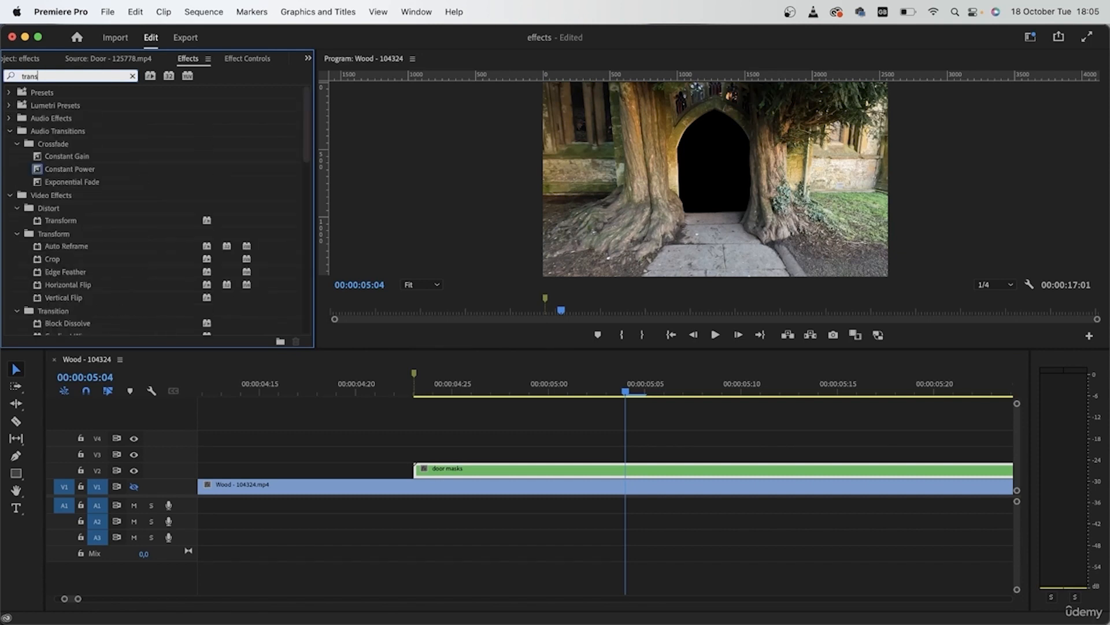
drag(61, 220, 541, 475)
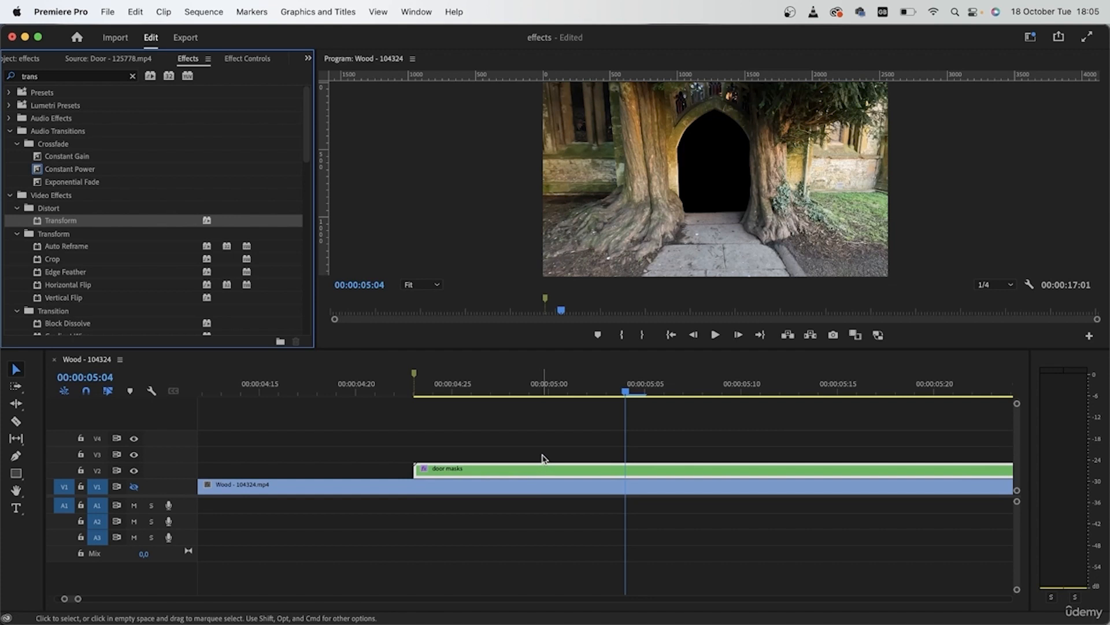
Start keyframing Position and Scale in the door masks nest's Transform effect at 00:00:04:23
drag(538, 393, 414, 398)
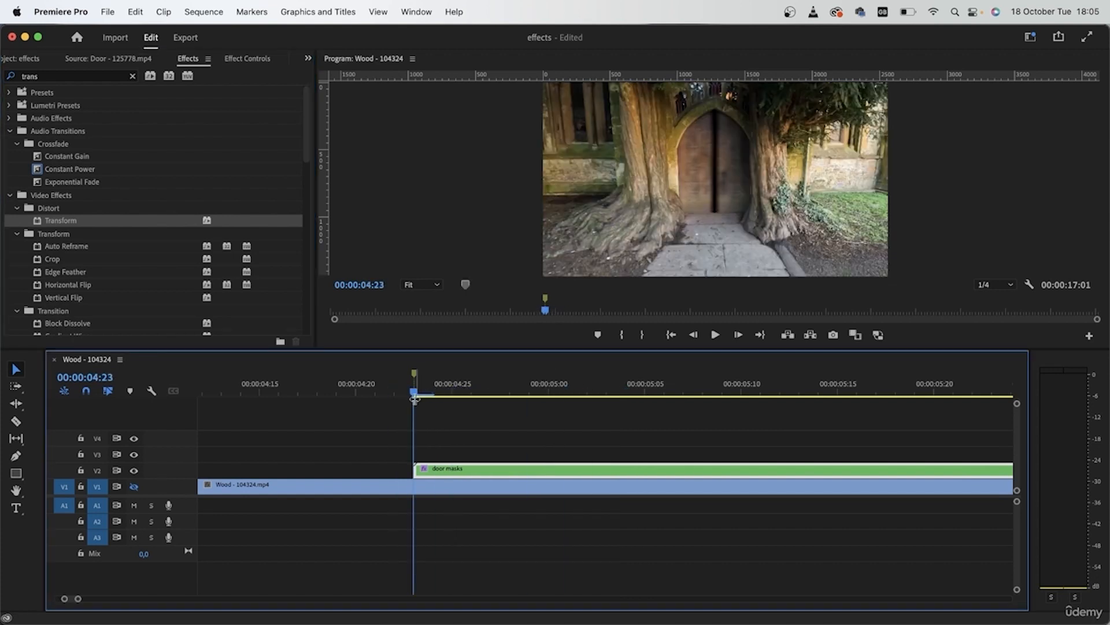
click(135, 487)
click(255, 59)
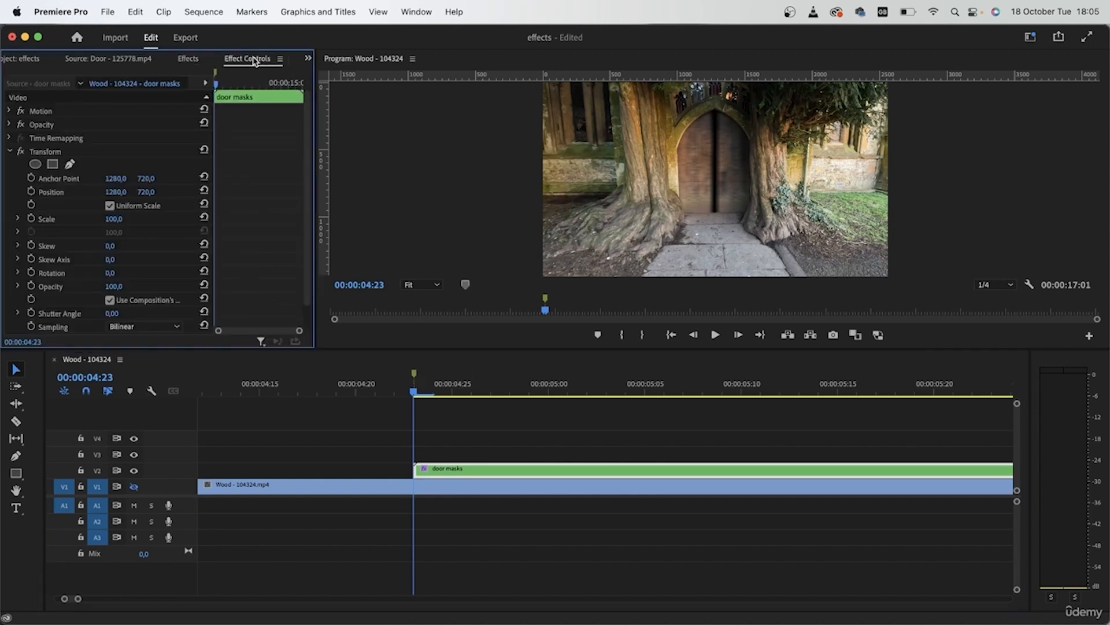
click(31, 191)
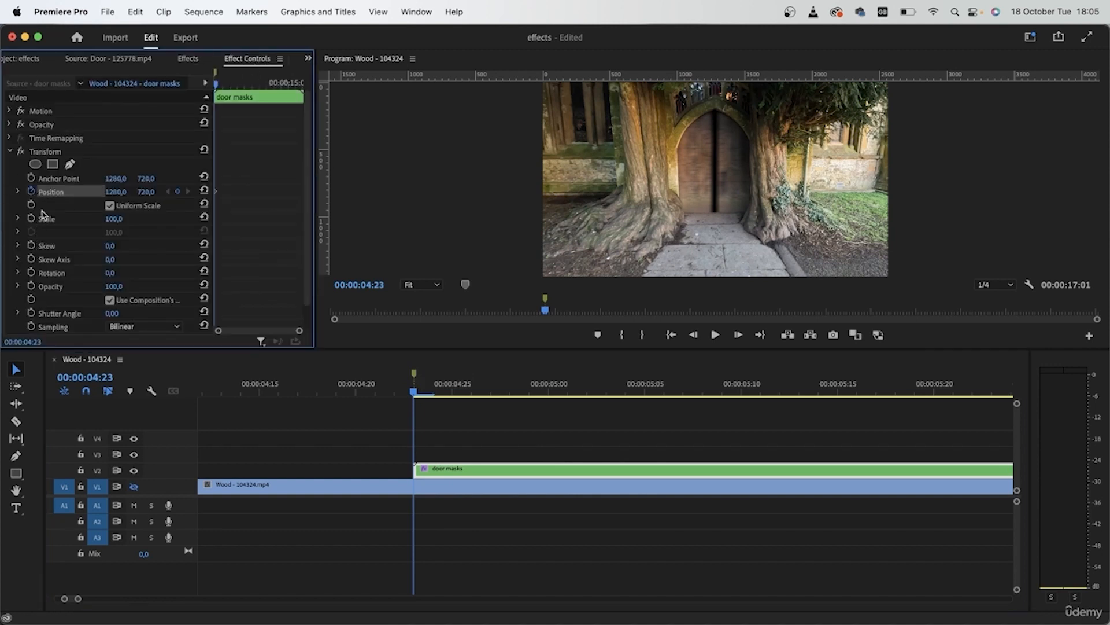
click(31, 218)
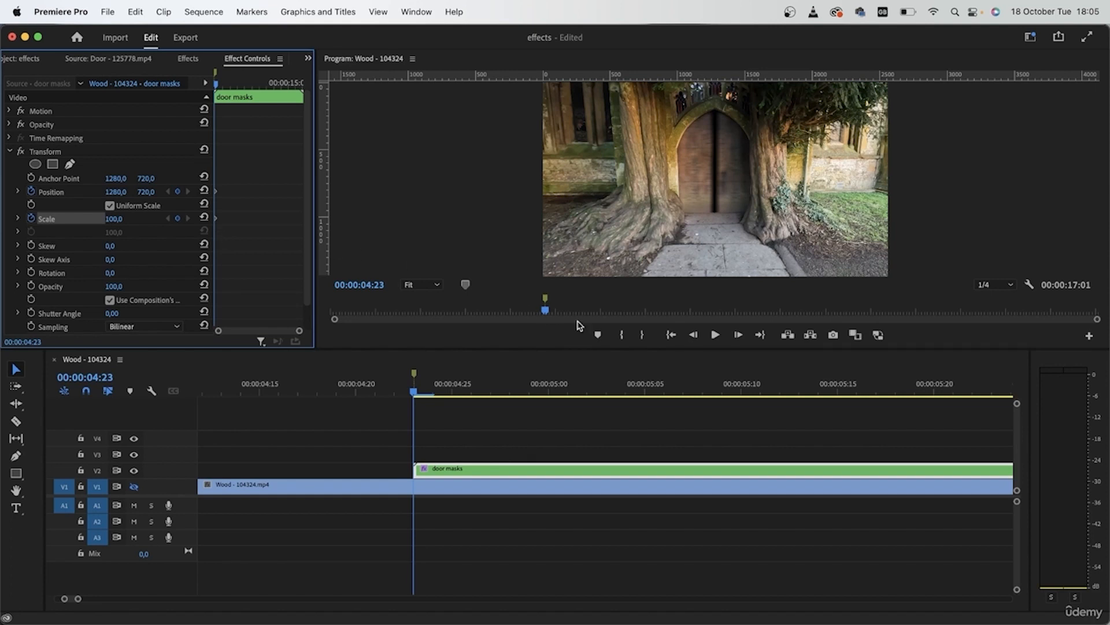
Set the door masks nest's Transform Scale to 946 at 00:00:04:25
key(Right)
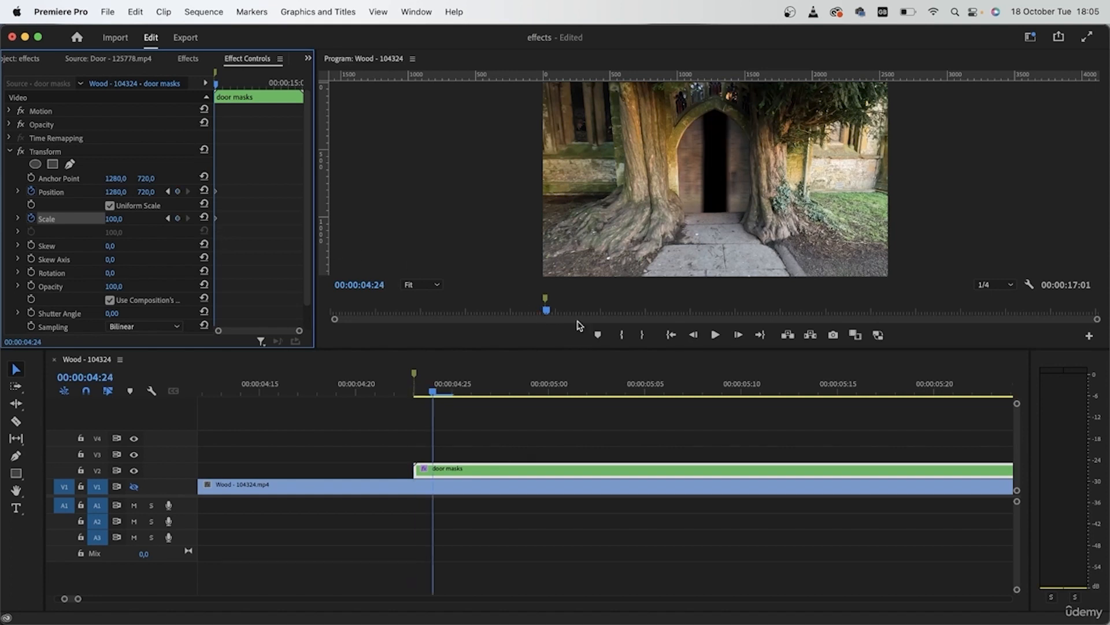
key(Right)
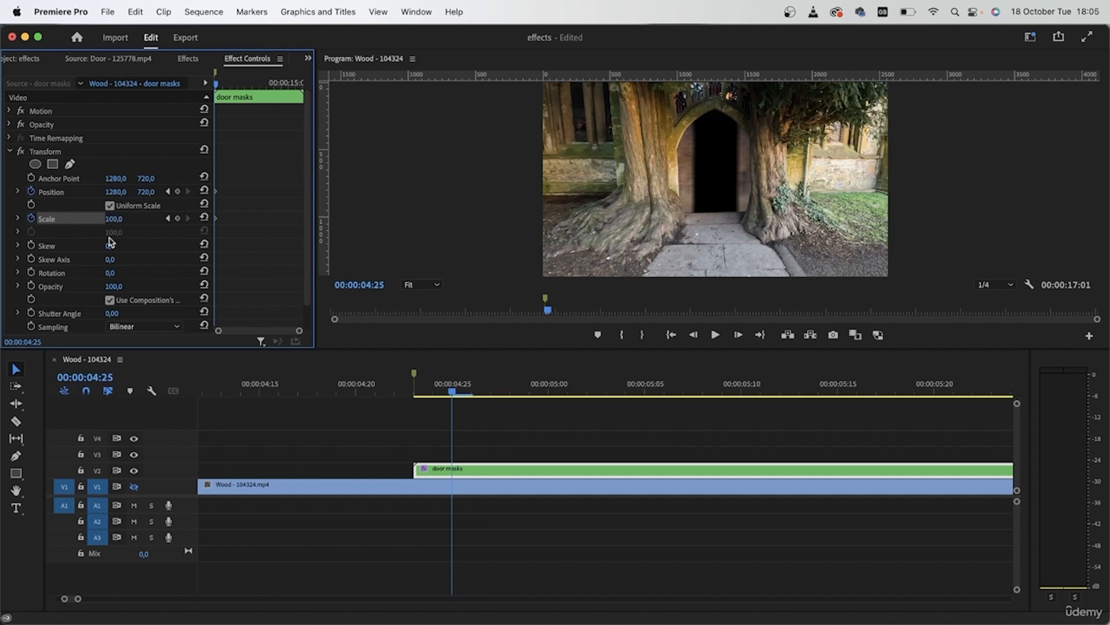
drag(114, 219, 398, 218)
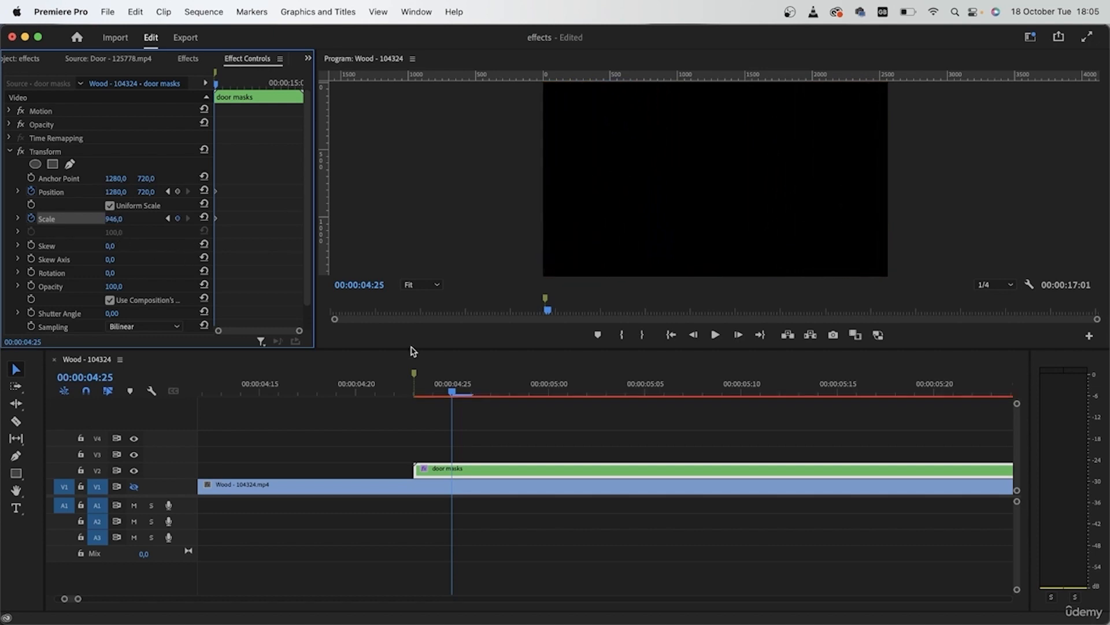
Set the door masks nest's vertical Transform Position to 761 and move that keyframe to 00:00:04:25, in line with the last Scale keyframe
click(454, 397)
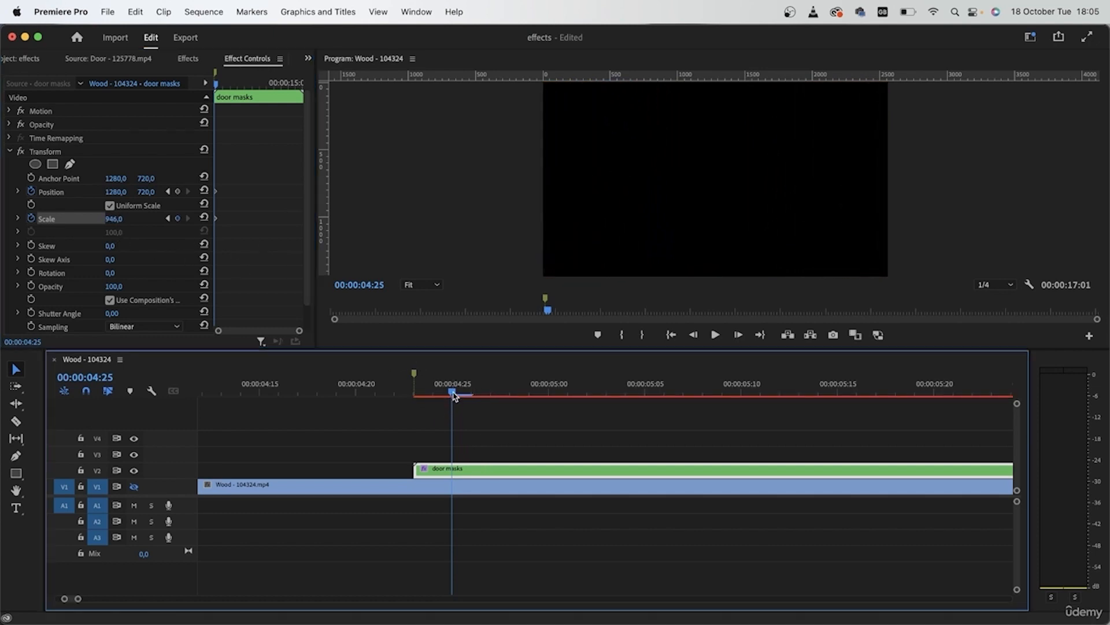
key(Left)
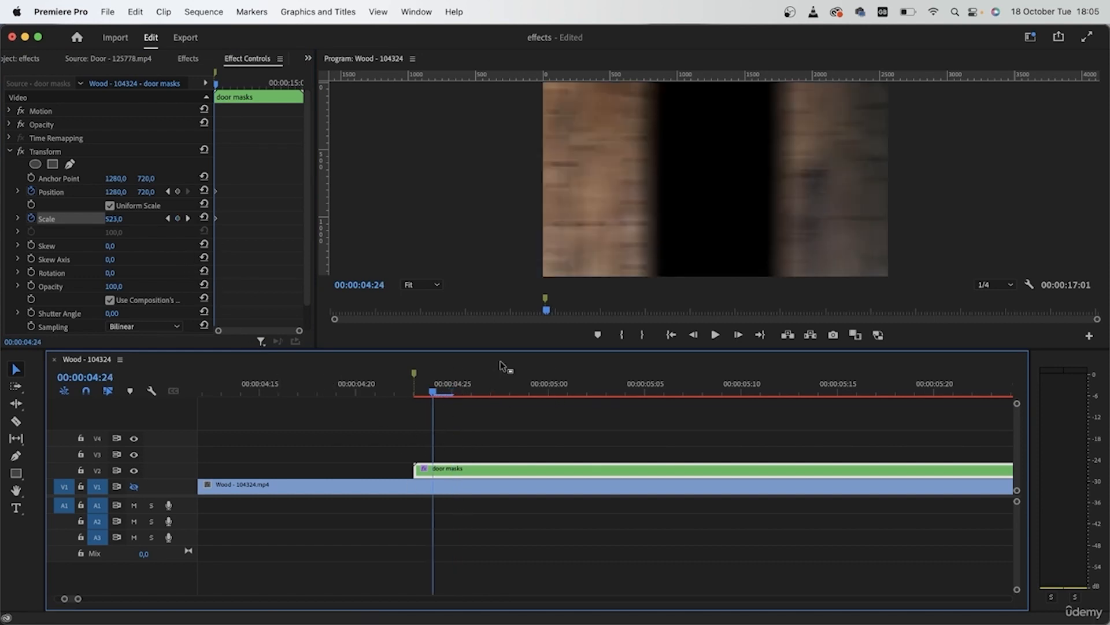
click(421, 395)
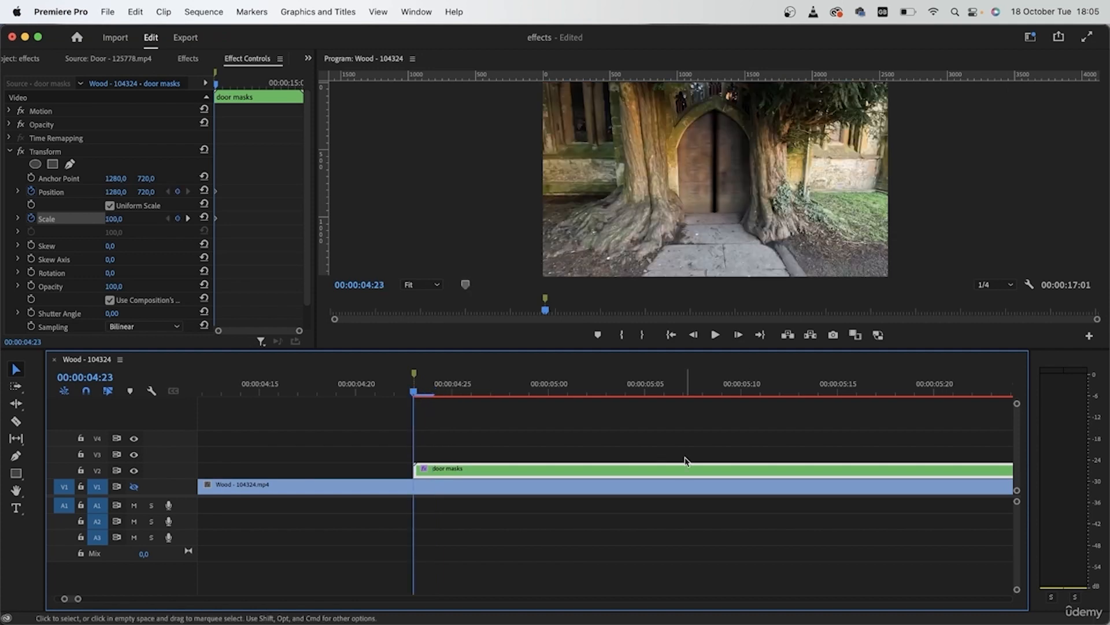
key(Right)
key(Right)
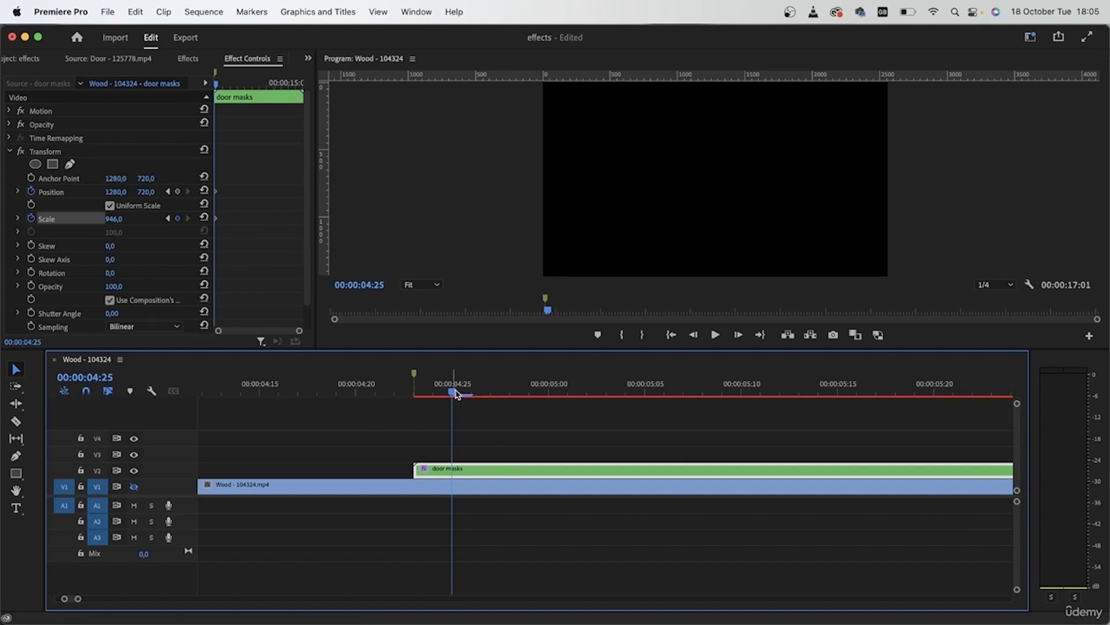
key(Left)
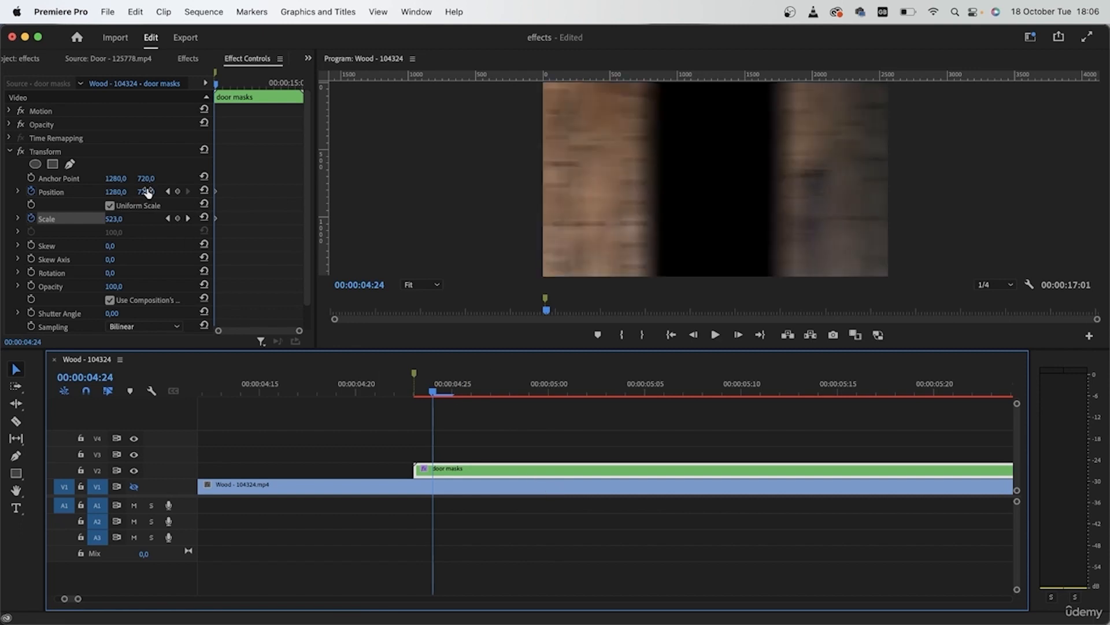
drag(146, 192, 170, 193)
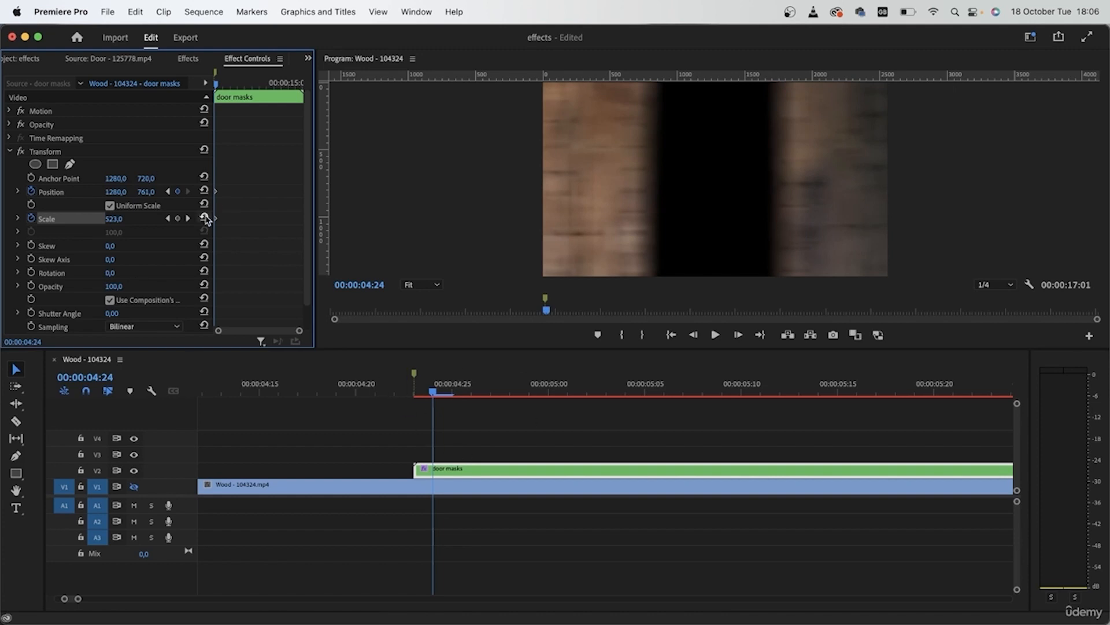
drag(299, 333, 257, 335)
drag(231, 192, 248, 191)
Apply Ease Out temporal interpolation to all Transform Position and Scale keyframes of the door masks nest
drag(260, 238, 236, 183)
right_click(248, 191)
mouse_move(323, 315)
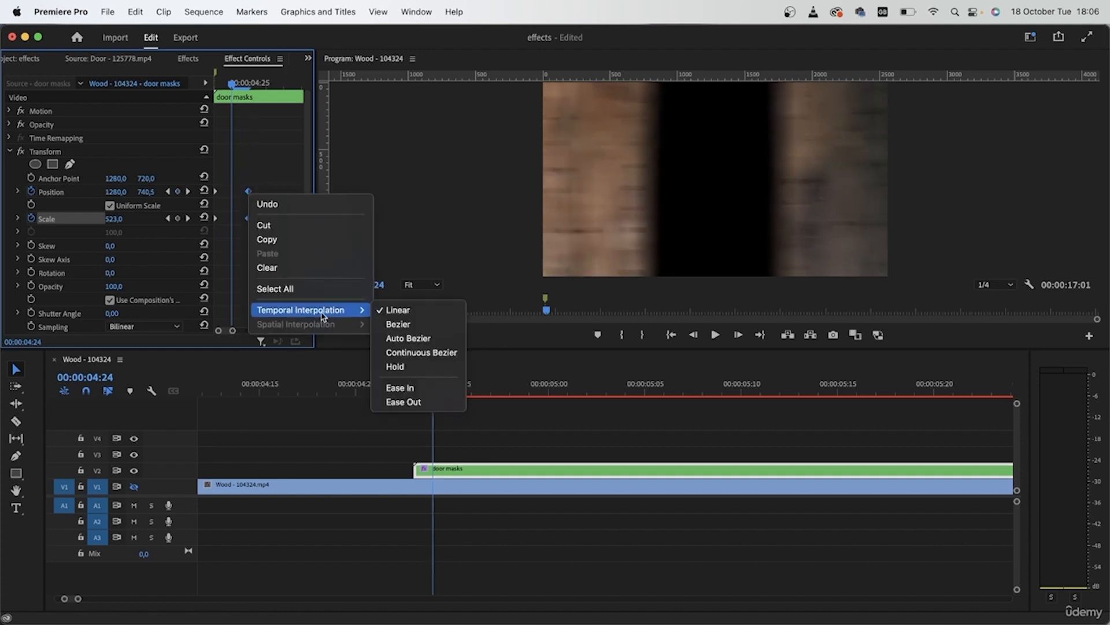
click(419, 401)
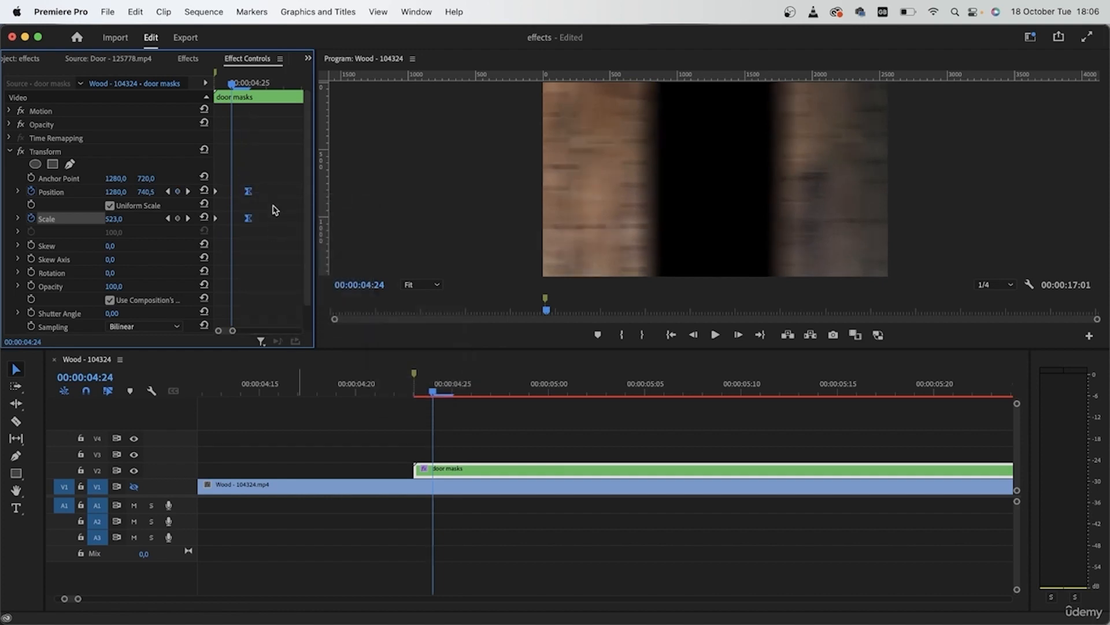
Stop the door masks nest's Transform from using the composition's shutter angle and set its Shutter Angle to 180
click(110, 300)
click(122, 312)
text(180)
key(Return)
Turn V1 visibility back on, split Wood - 104324.mp4 at the start of door masks and delete the part after the cut
click(135, 496)
key(c)
click(414, 488)
key(v)
click(571, 493)
key(Delete)
scroll(571, 499, down, 3)
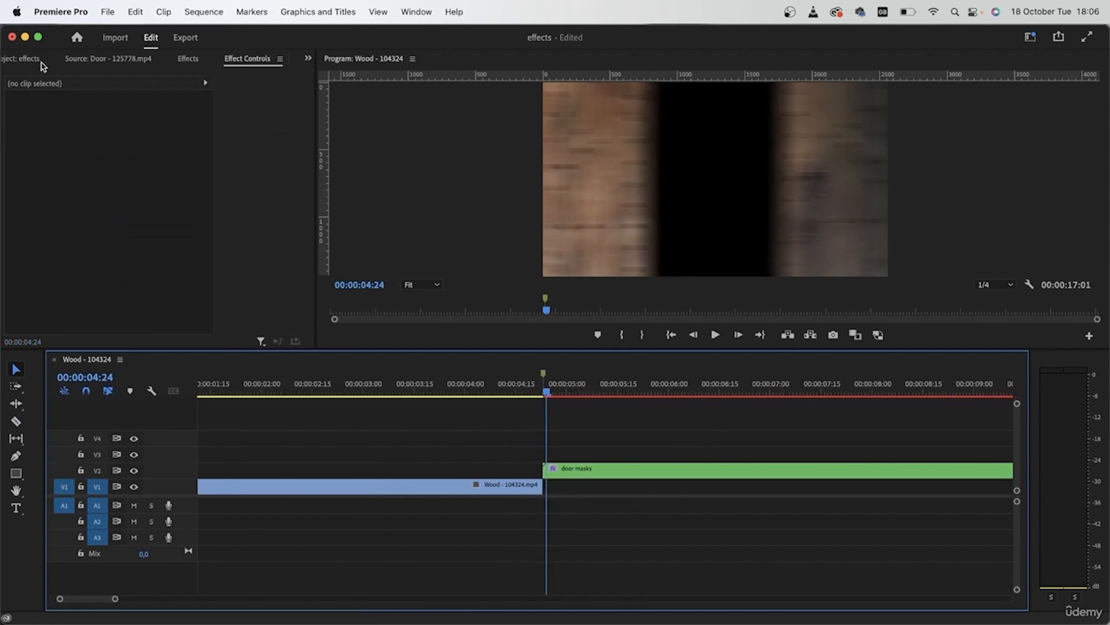
Place the Pexels Videos 4708.mp4 sunset clip on V1 beneath door masks, directly after Wood - 104324.mp4
click(36, 59)
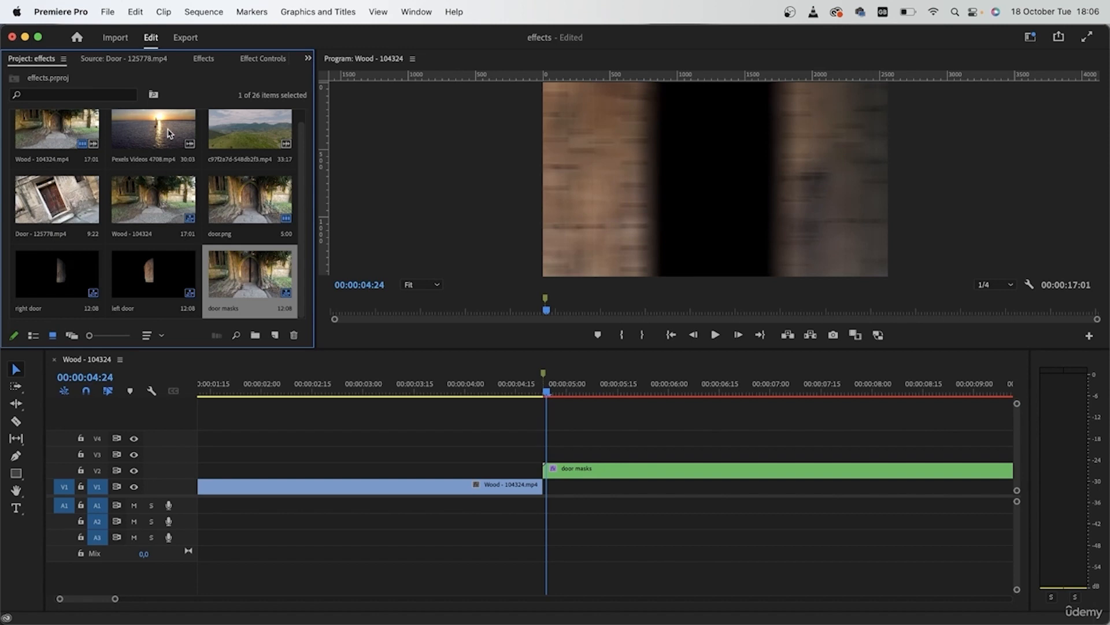
double_click(170, 133)
drag(144, 293, 557, 495)
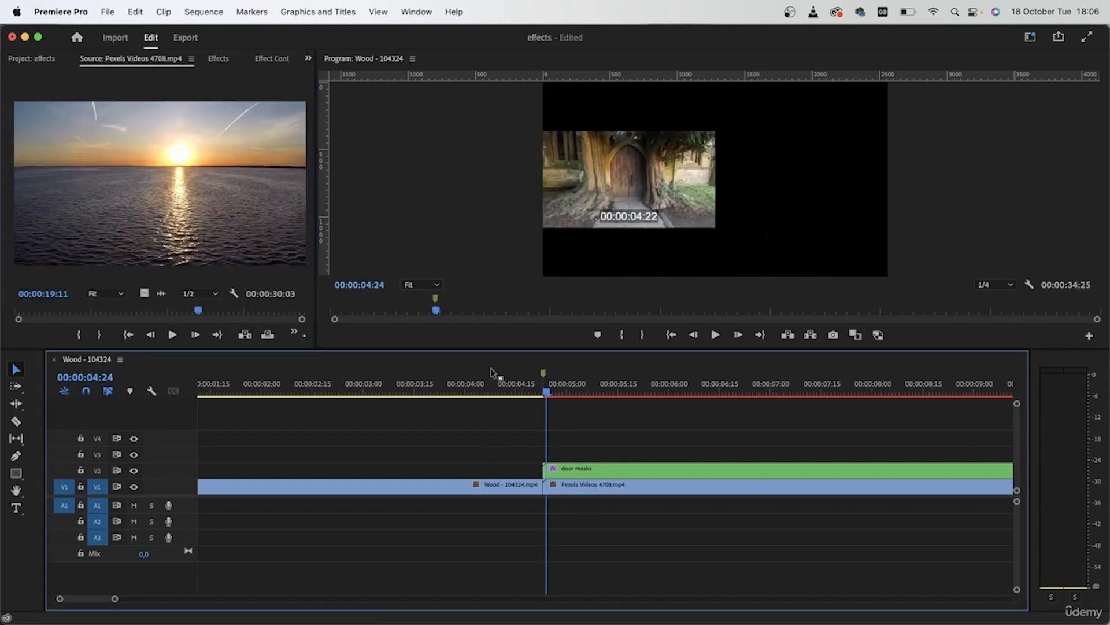
Fit the Pexels Videos 4708.mp4 clip to the sequence with Set to Frame Size
drag(491, 384, 831, 436)
click(659, 488)
right_click(665, 488)
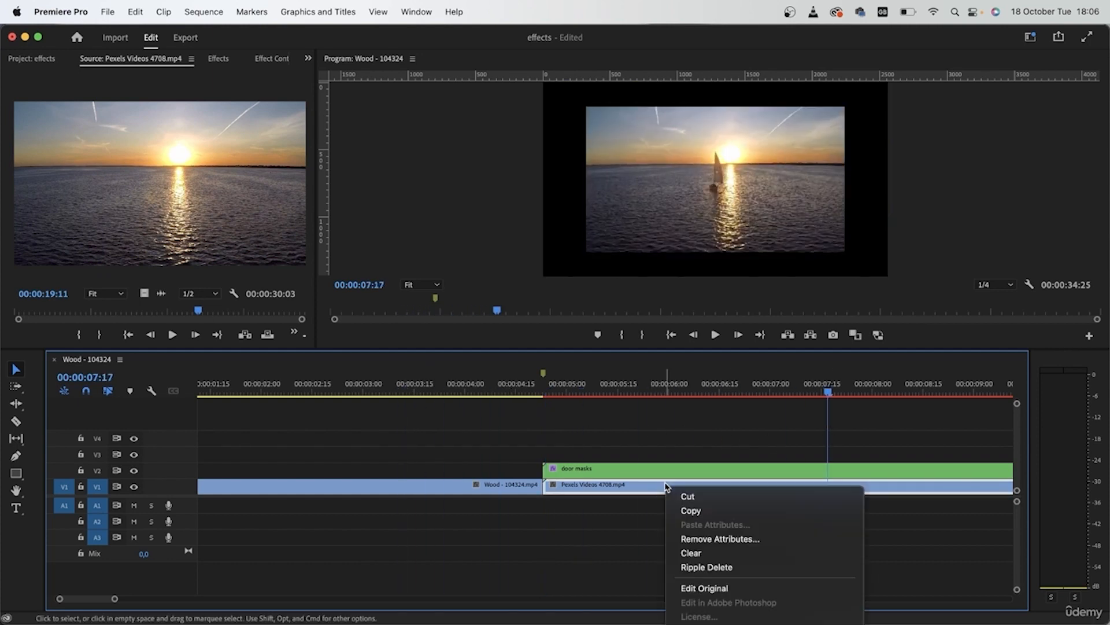
mouse_move(784, 623)
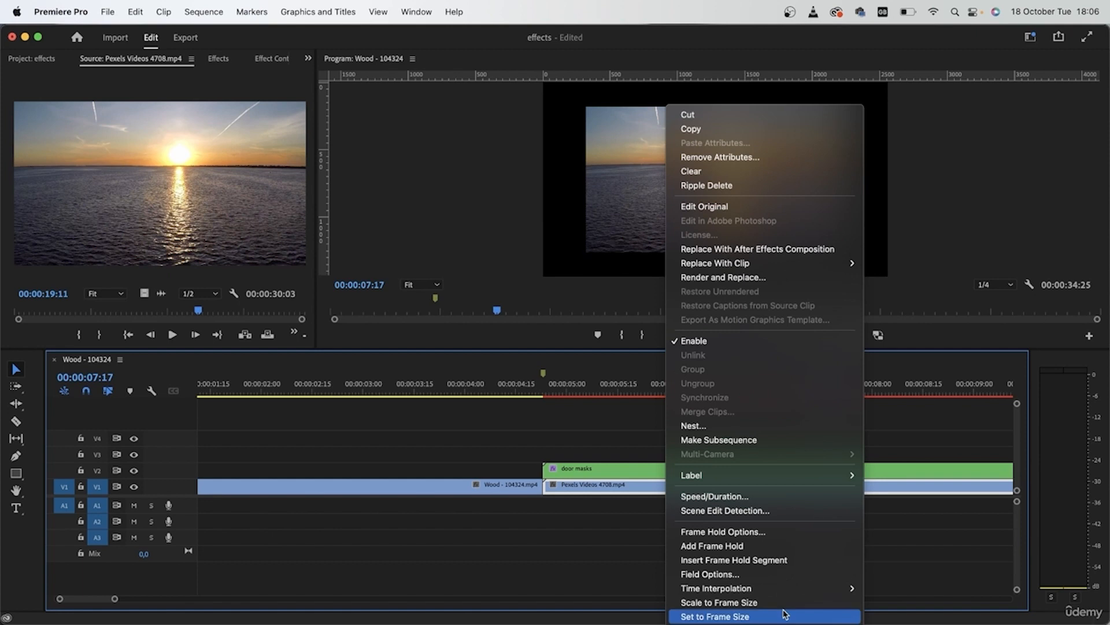
click(750, 616)
Mark an in-to-out range from 00:00:03:02 to 00:00:09:15 and play it back to review the door transition
key(minus)
key(minus)
key(minus)
key(minus)
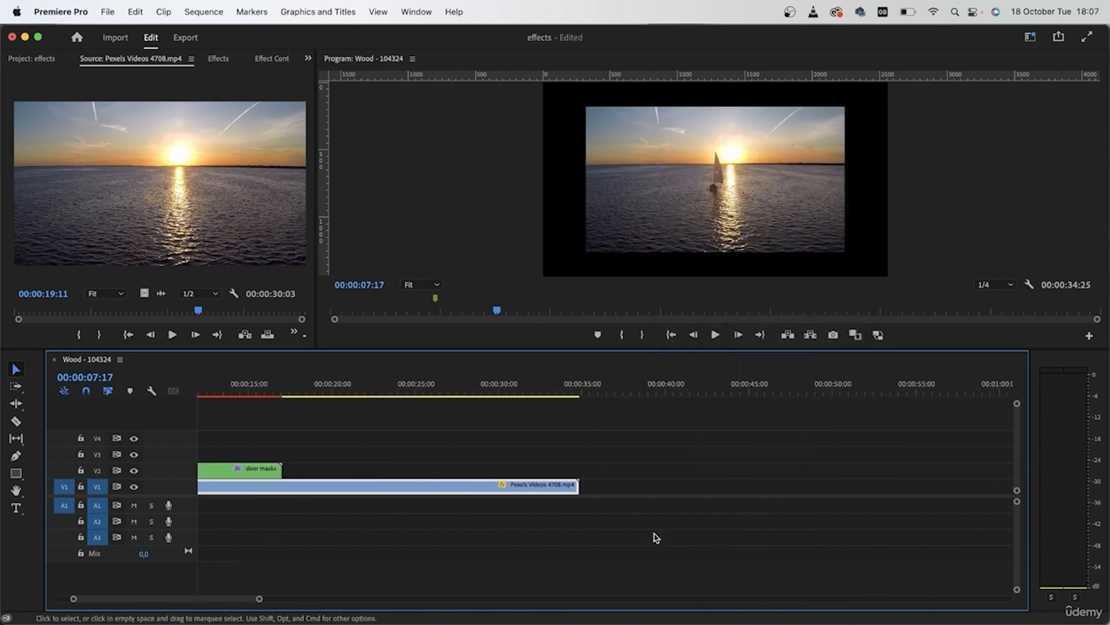
mouse_move(240, 389)
mouse_down()
mouse_move(230, 390)
mouse_move(252, 393)
mouse_up()
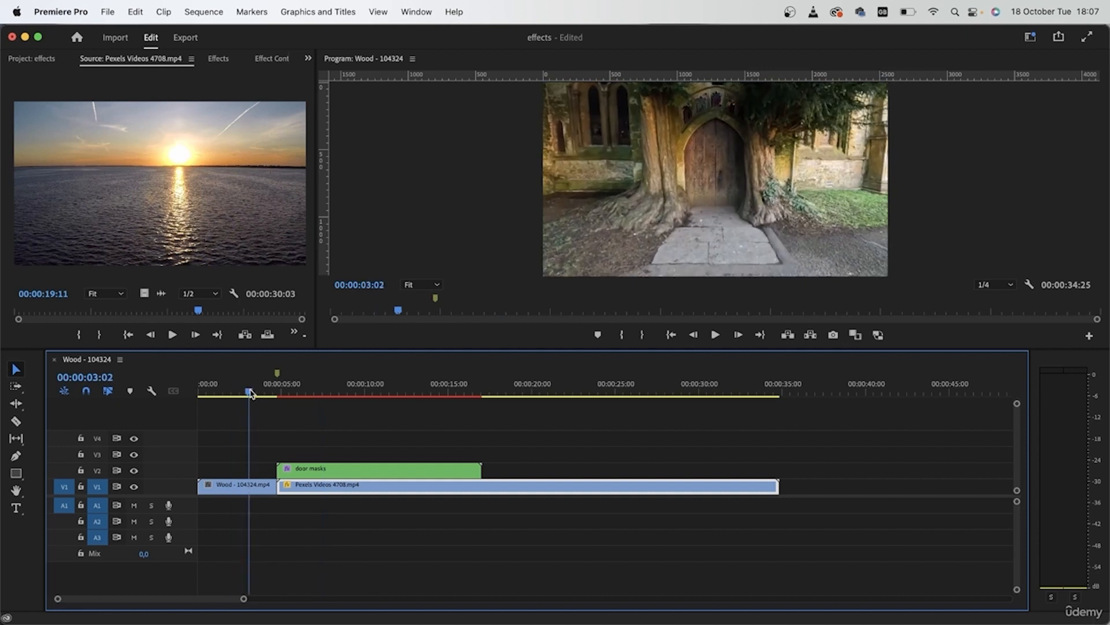
key(i)
drag(342, 389, 359, 402)
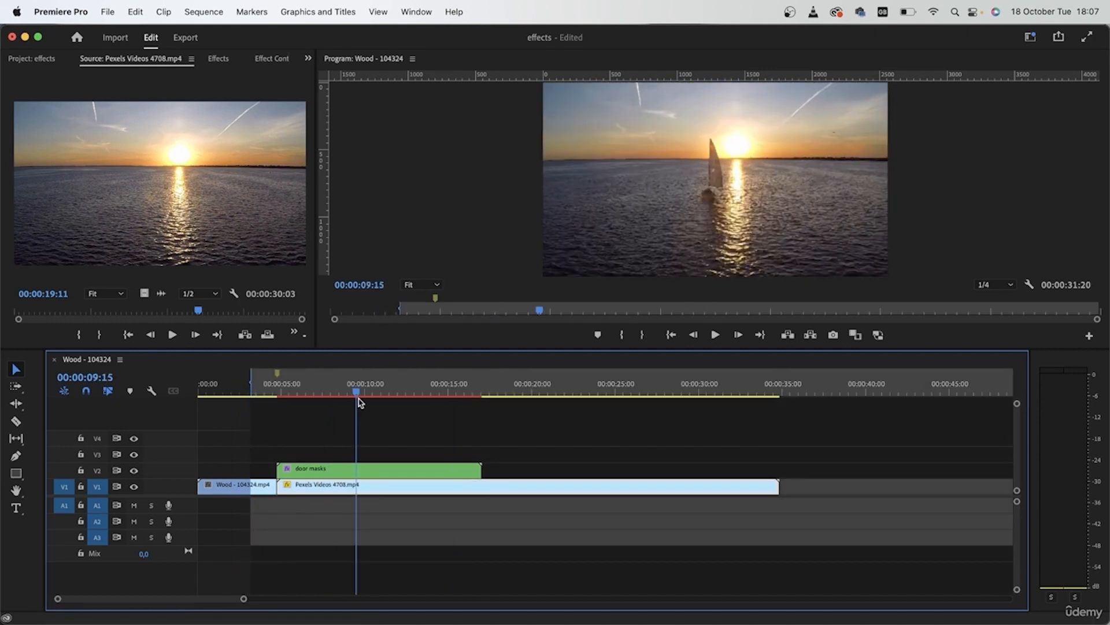
key(o)
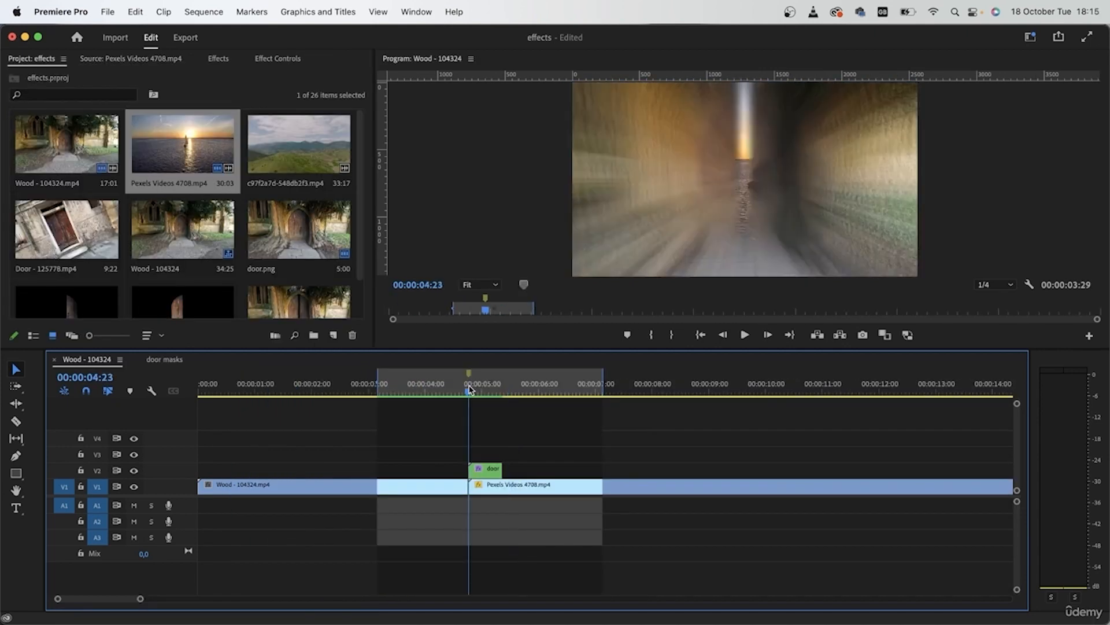
drag(471, 391, 318, 398)
key(shift+i)
key(space)
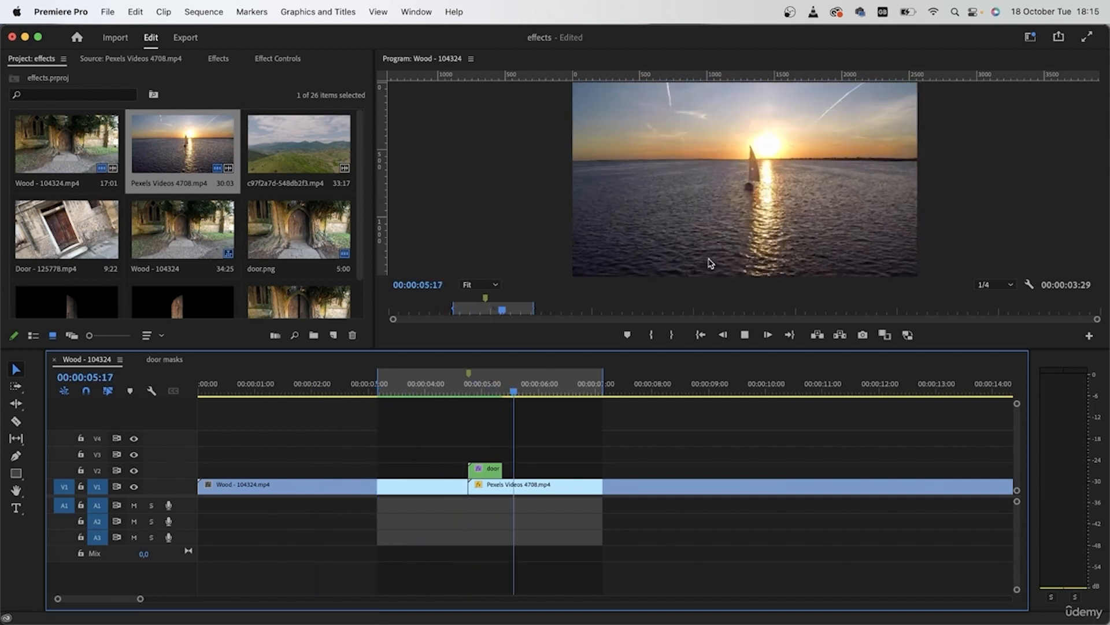
key(space)
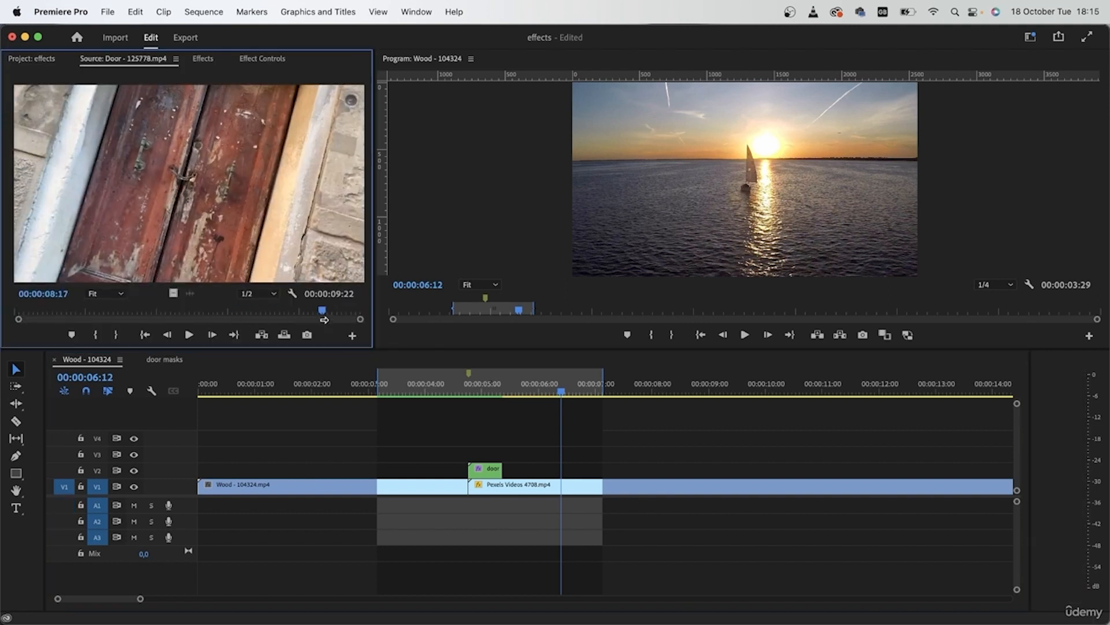
Clear the sequence's in and out points and trim Pexels Videos 4708.mp4 to end at 00:00:07:23
drag(324, 314, 16, 314)
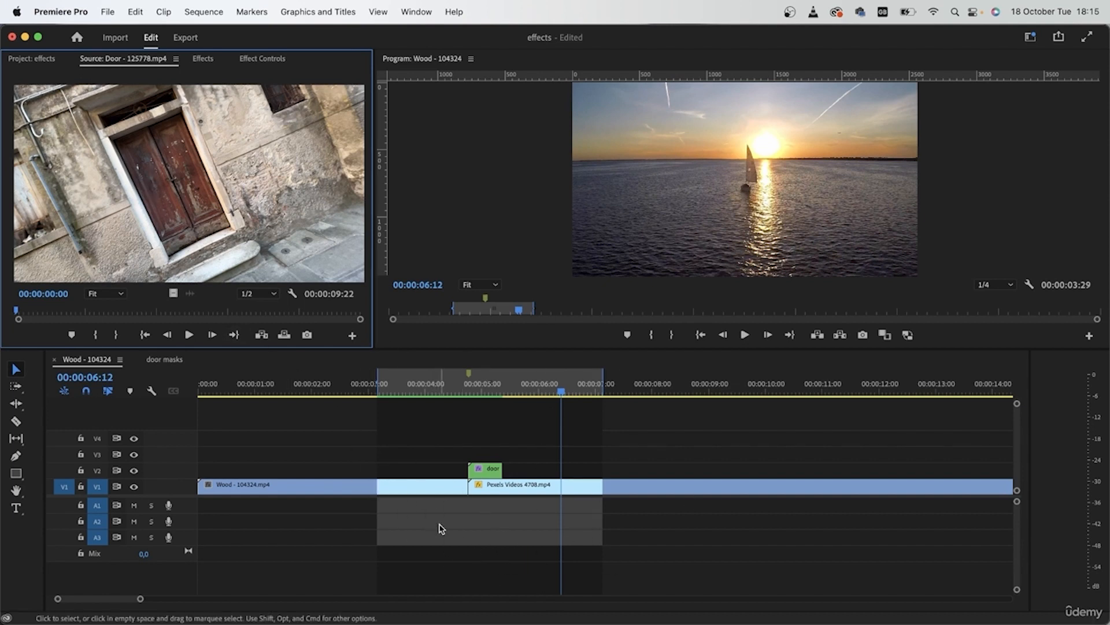
click(652, 559)
key(alt+x)
drag(715, 543, 627, 502)
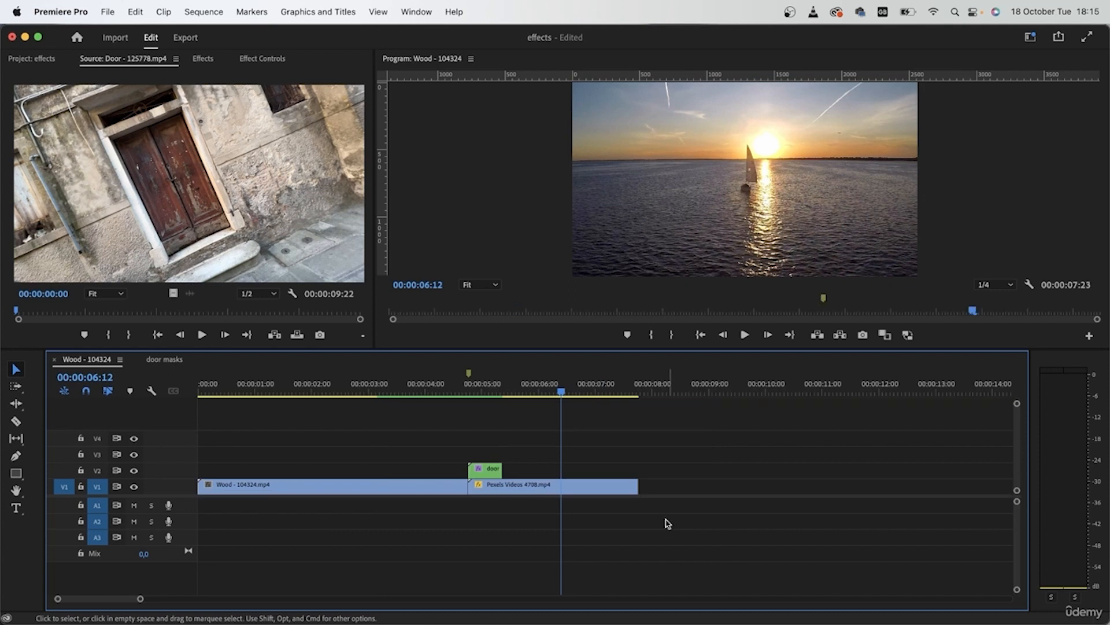
Nest Wood - 104324.mp4, door masks and Pexels Videos 4708.mp4 together as "door effect"
drag(715, 591, 324, 420)
right_click(437, 490)
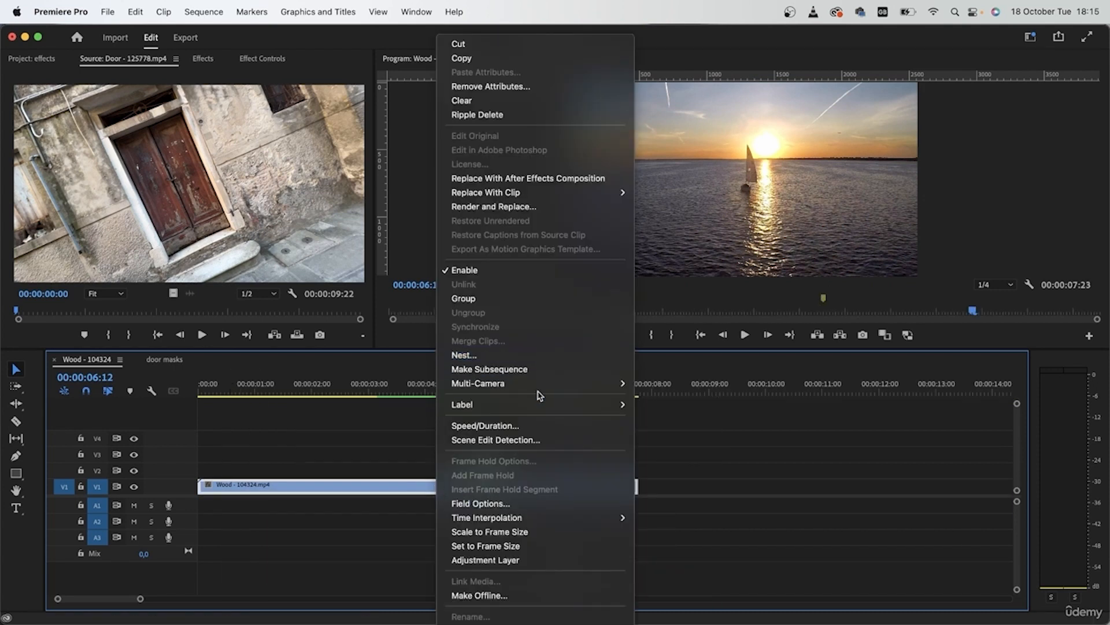
click(299, 548)
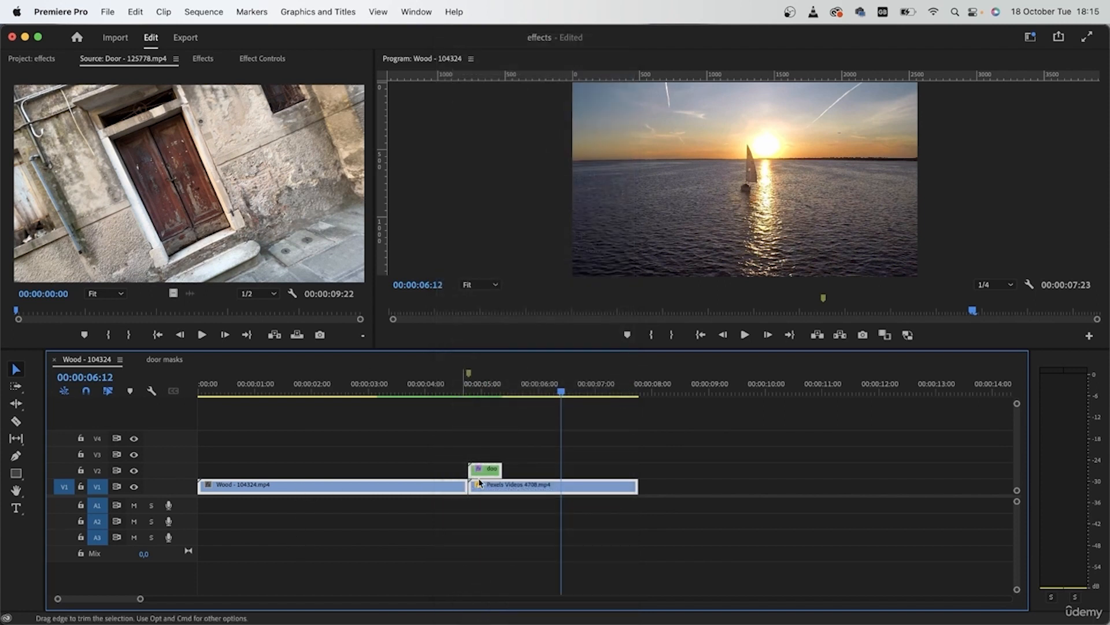
right_click(549, 491)
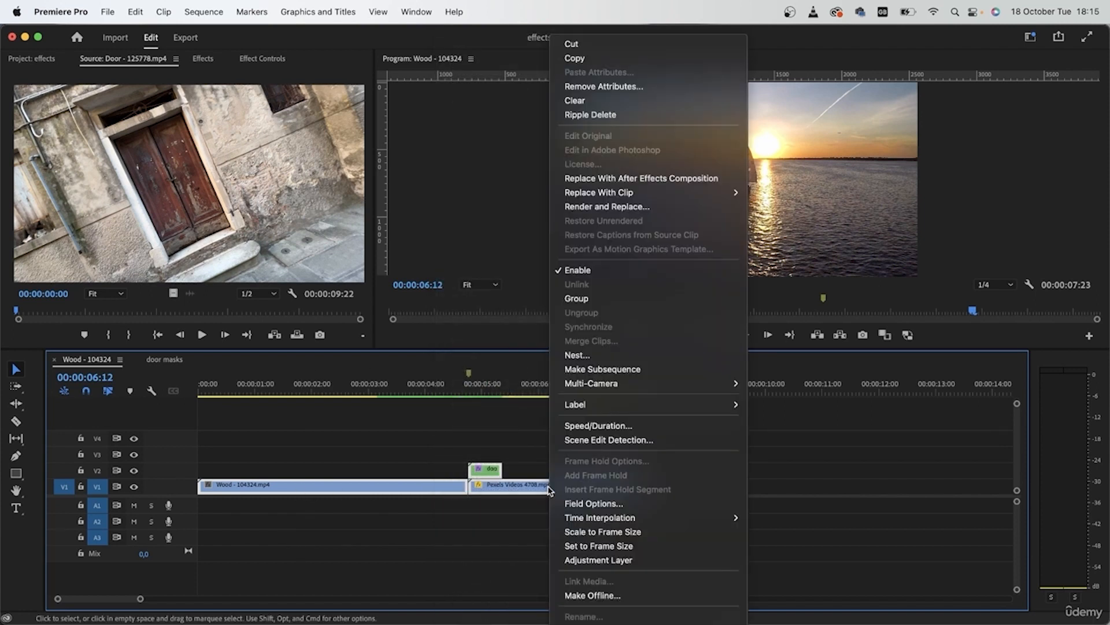
click(634, 355)
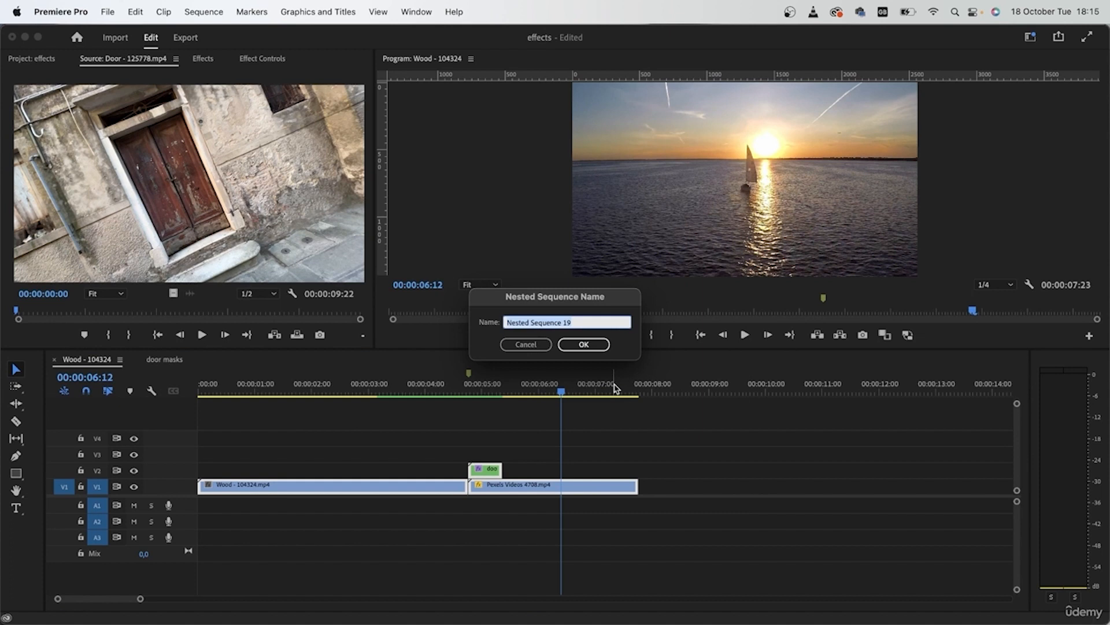
text(door effect)
key(Return)
Reverse the speed of the door effect nest and review the reversed transition
click(538, 488)
right_click(539, 488)
mouse_move(602, 623)
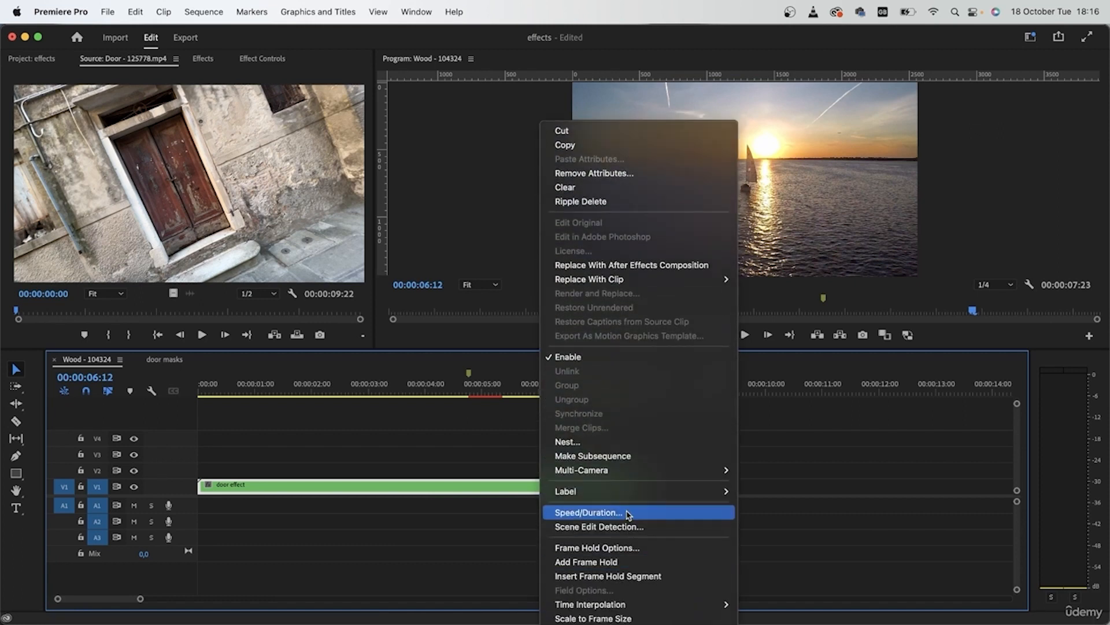
click(598, 512)
click(493, 328)
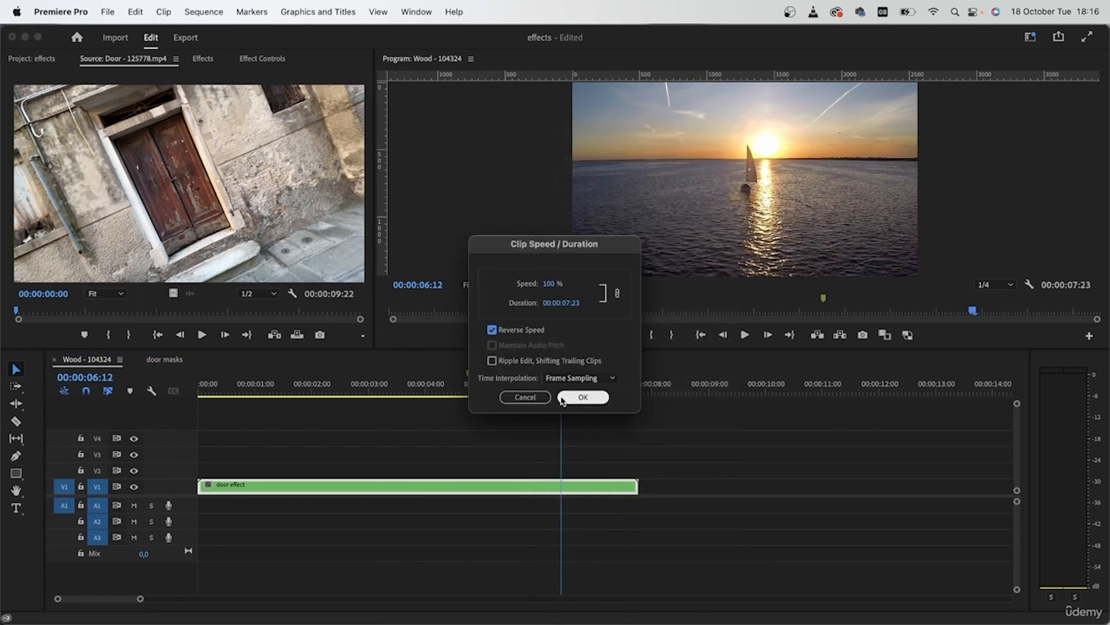
click(577, 398)
drag(566, 395, 136, 390)
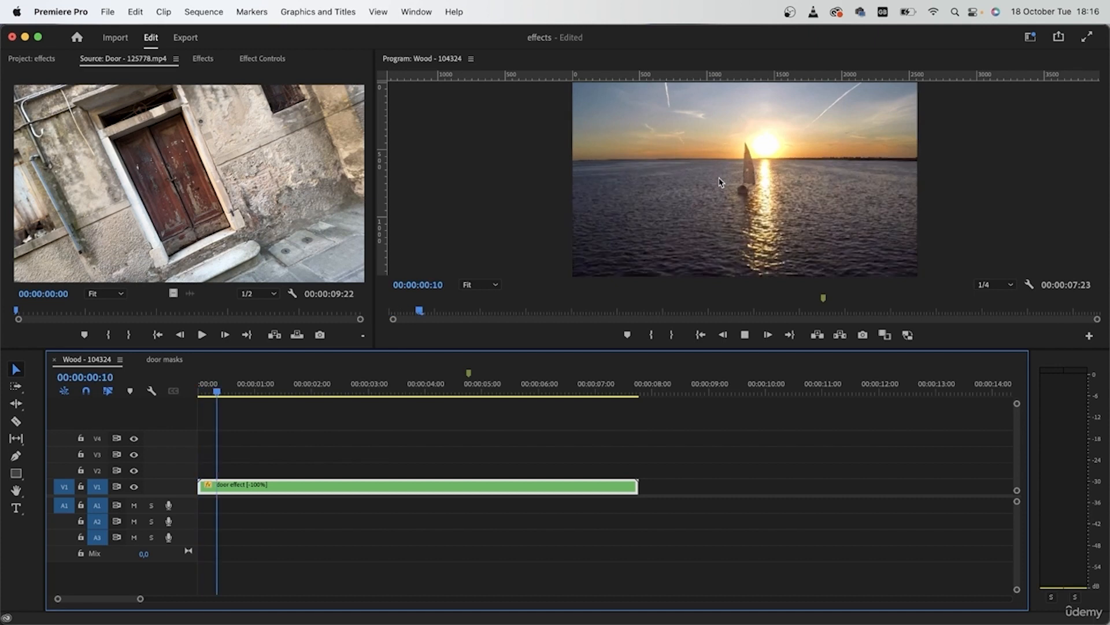
drag(198, 405, 523, 409)
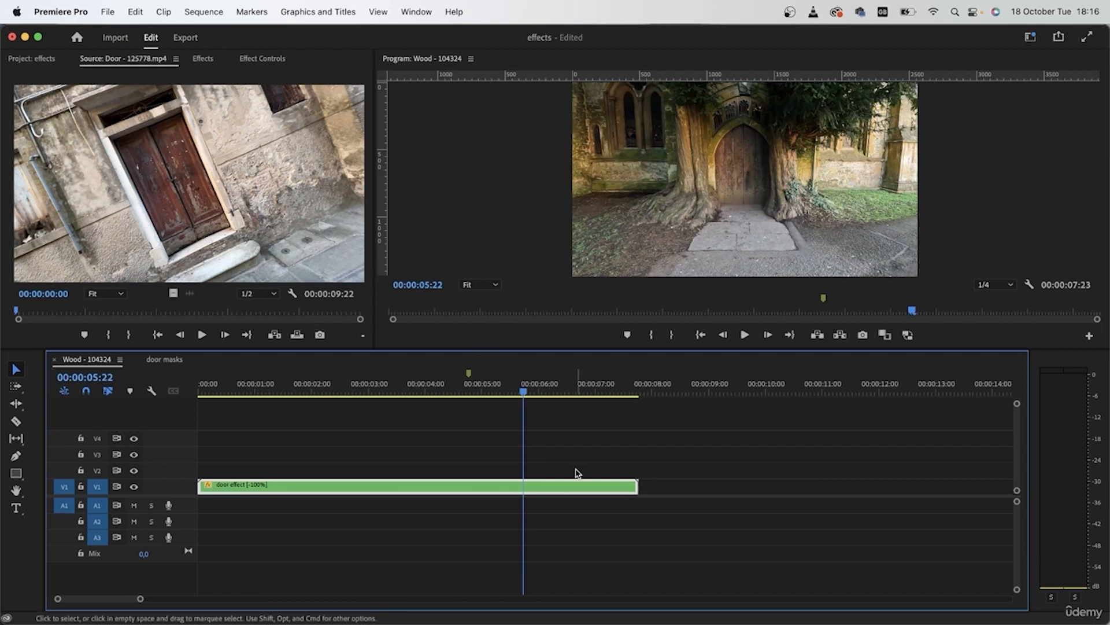
drag(523, 391, 377, 436)
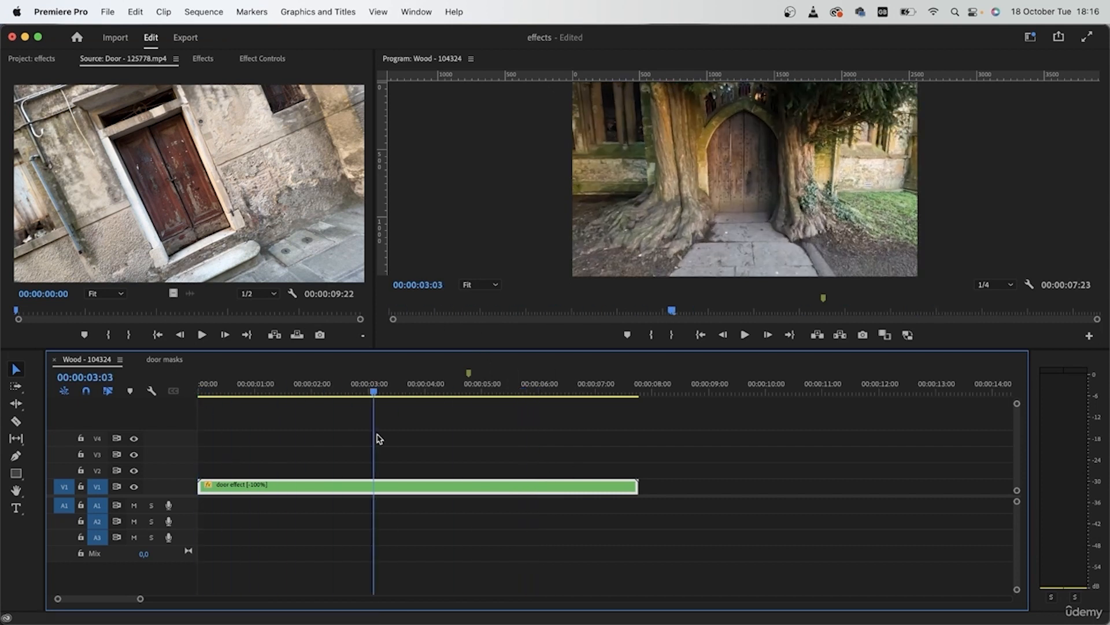
Open the door effect nest, select the Pexels Videos 4708.mp4 clip and hide the V2 track
double_click(278, 488)
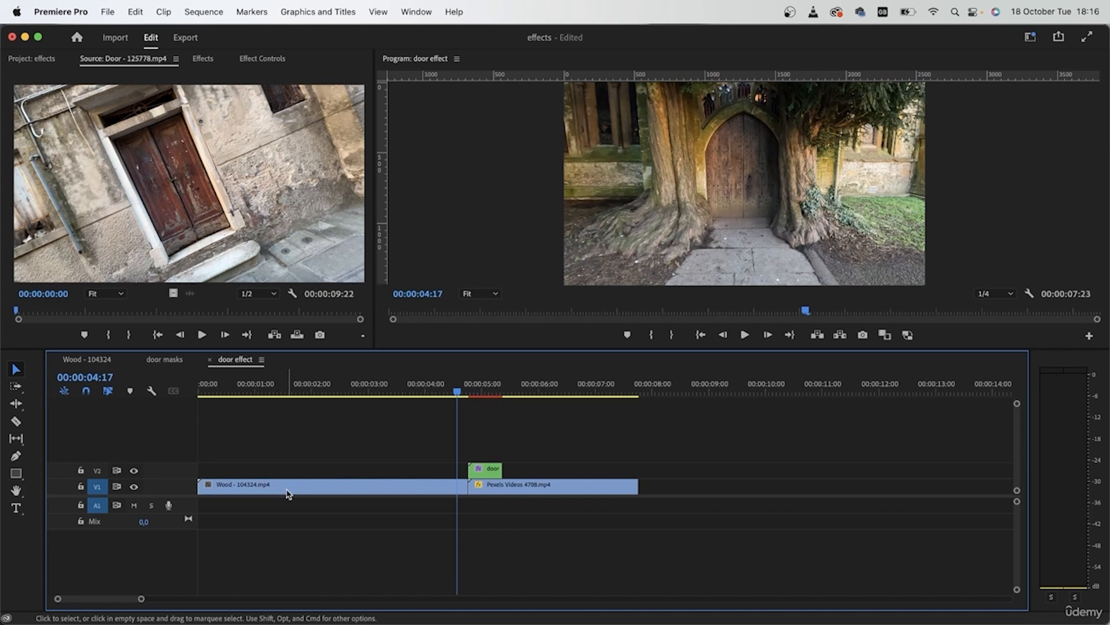
click(500, 489)
drag(460, 393, 545, 395)
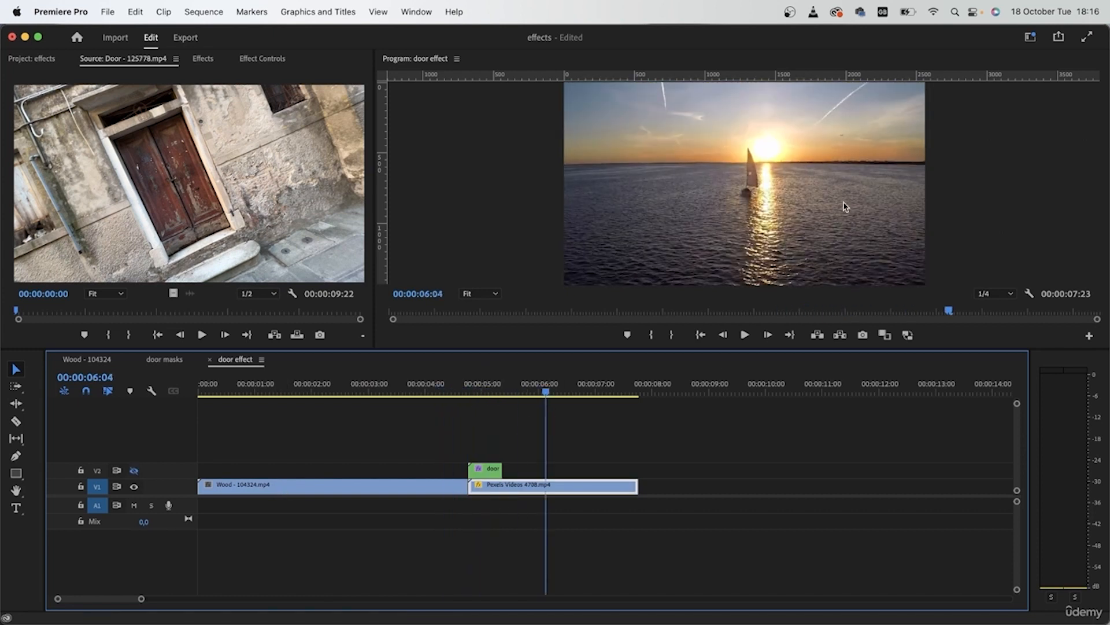
Expand the sunset clip's Motion settings and keyframe its Scale at 150 at 00:00:04:23 and 135 at 00:00:05:04
click(253, 60)
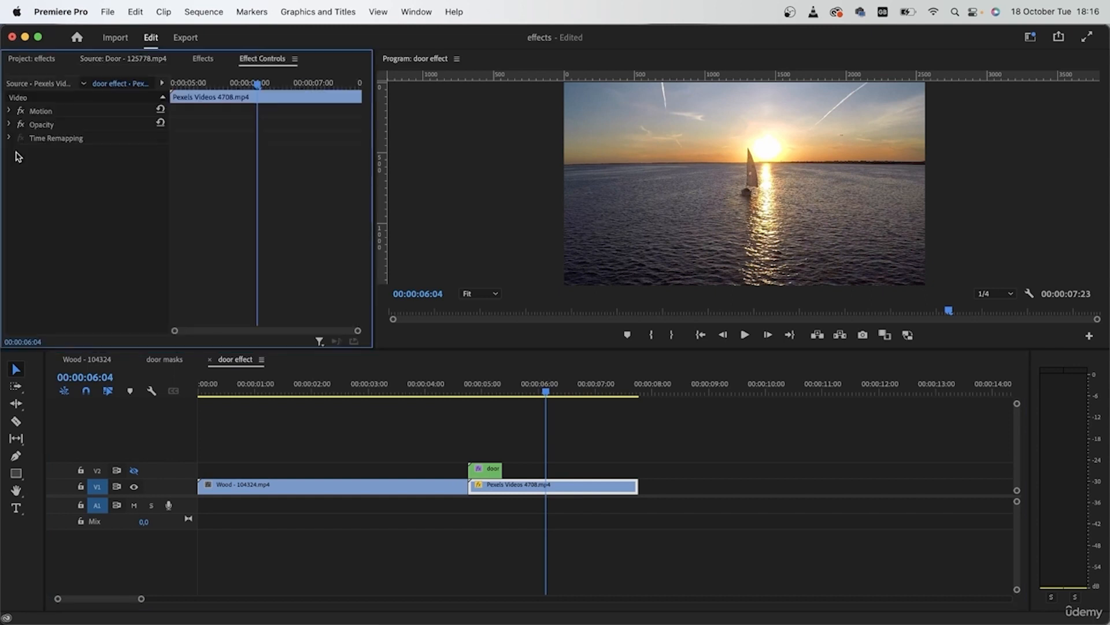
click(20, 111)
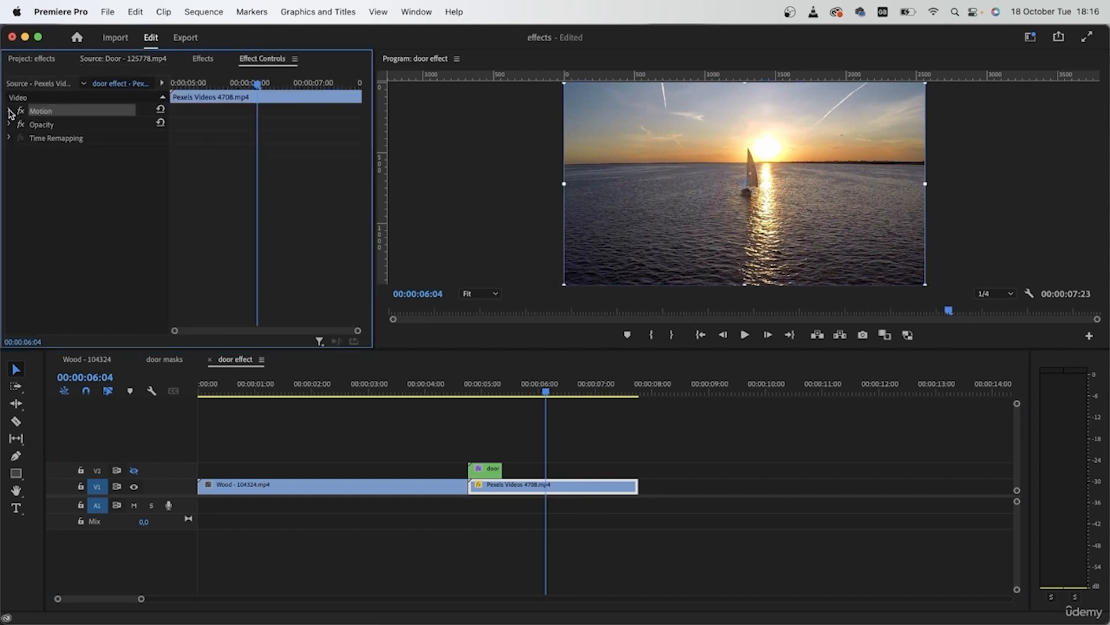
click(9, 110)
click(546, 399)
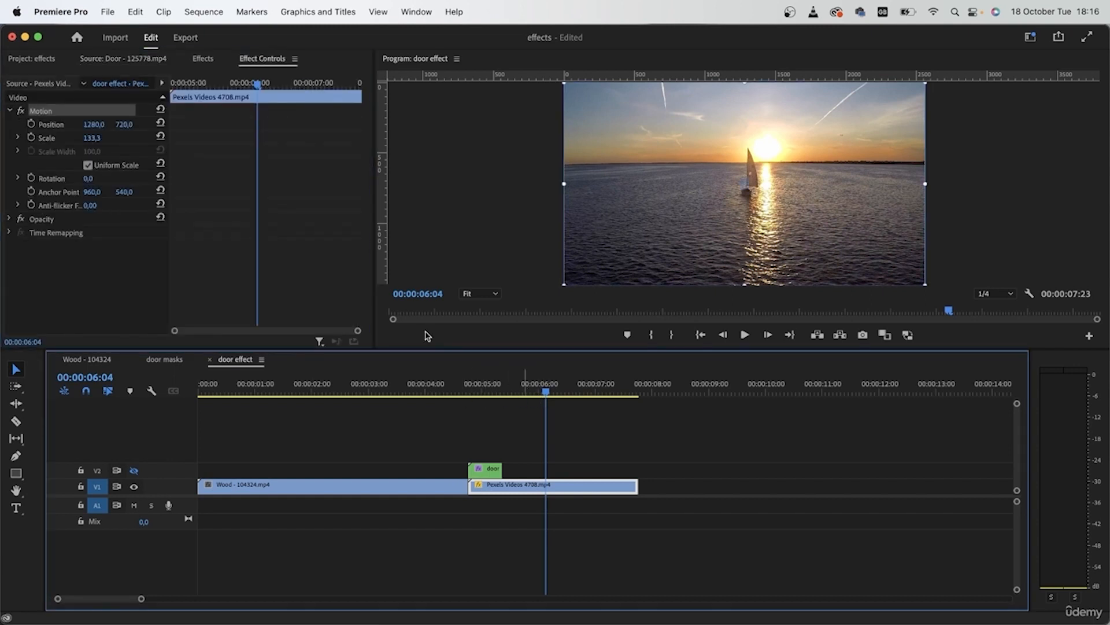
drag(258, 84, 252, 85)
drag(91, 138, 102, 139)
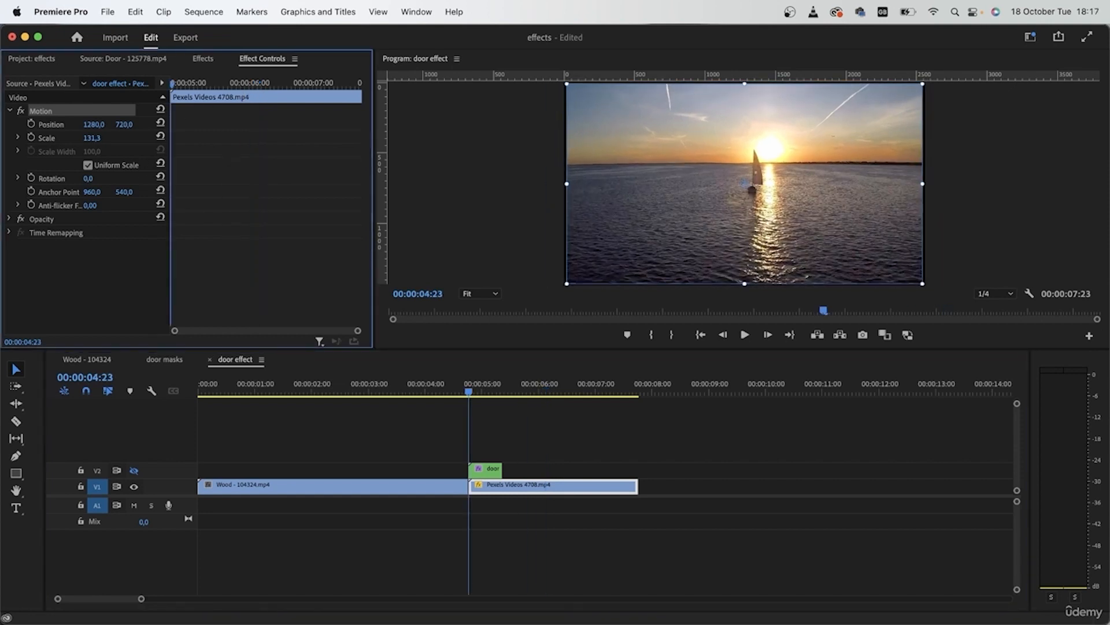
click(100, 137)
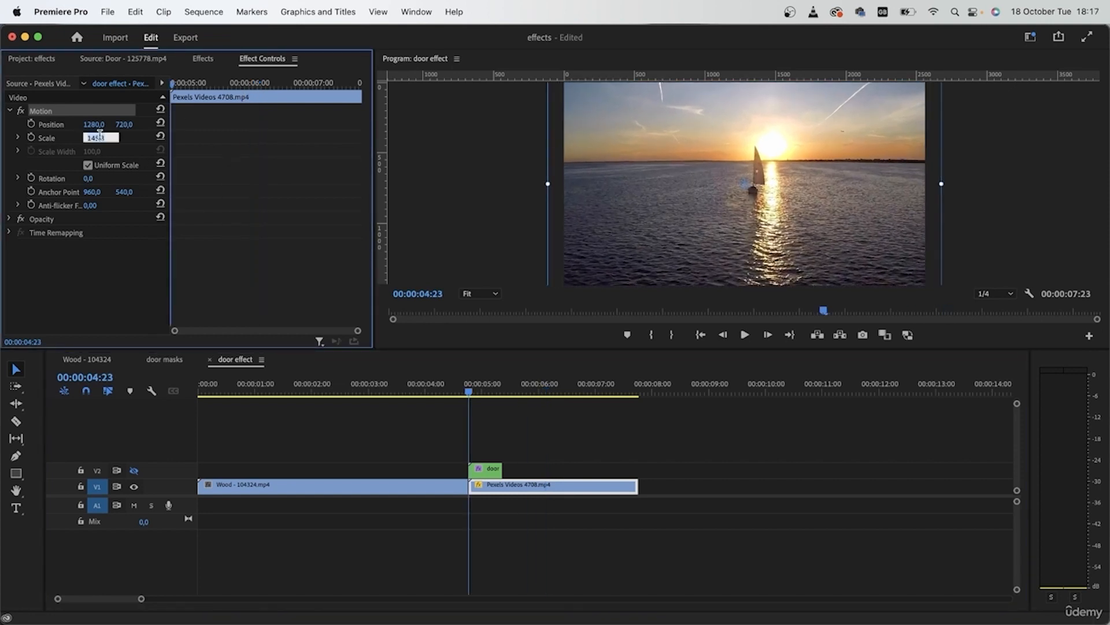
key(Return)
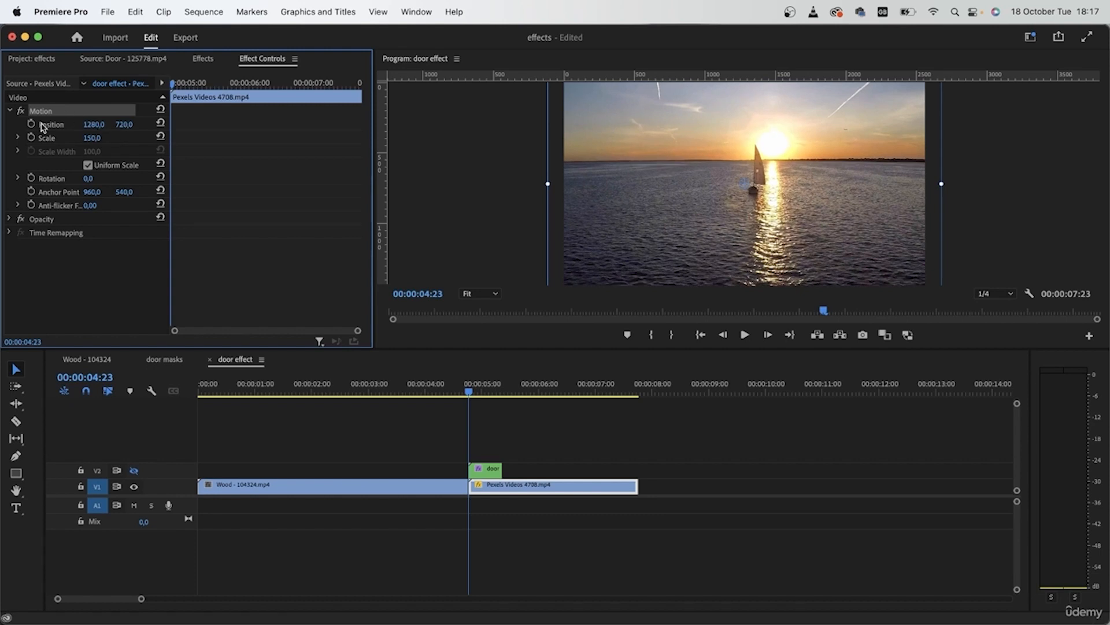
click(33, 138)
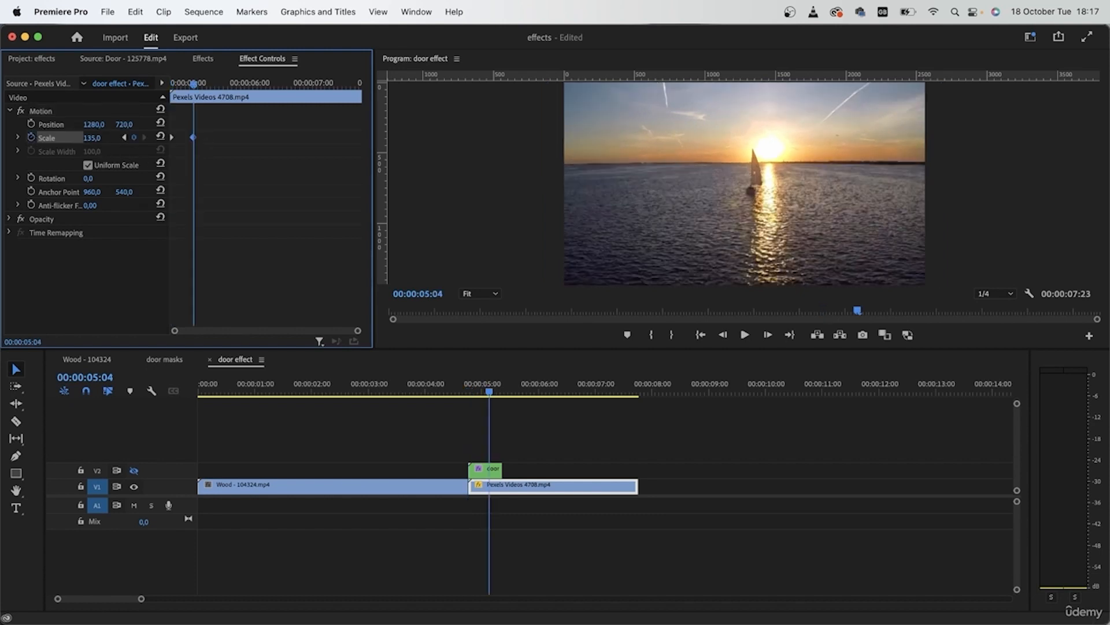
Set the sunset clip's first Scale keyframe, at 00:00:04:23, to 250
drag(196, 86, 157, 87)
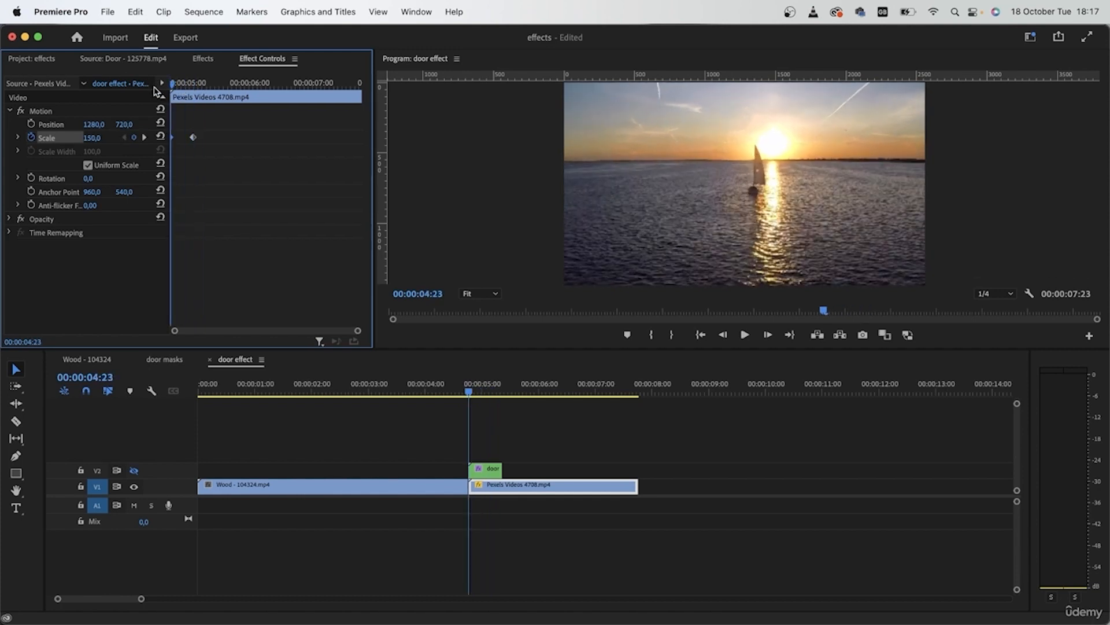
click(91, 138)
text(250)
key(Return)
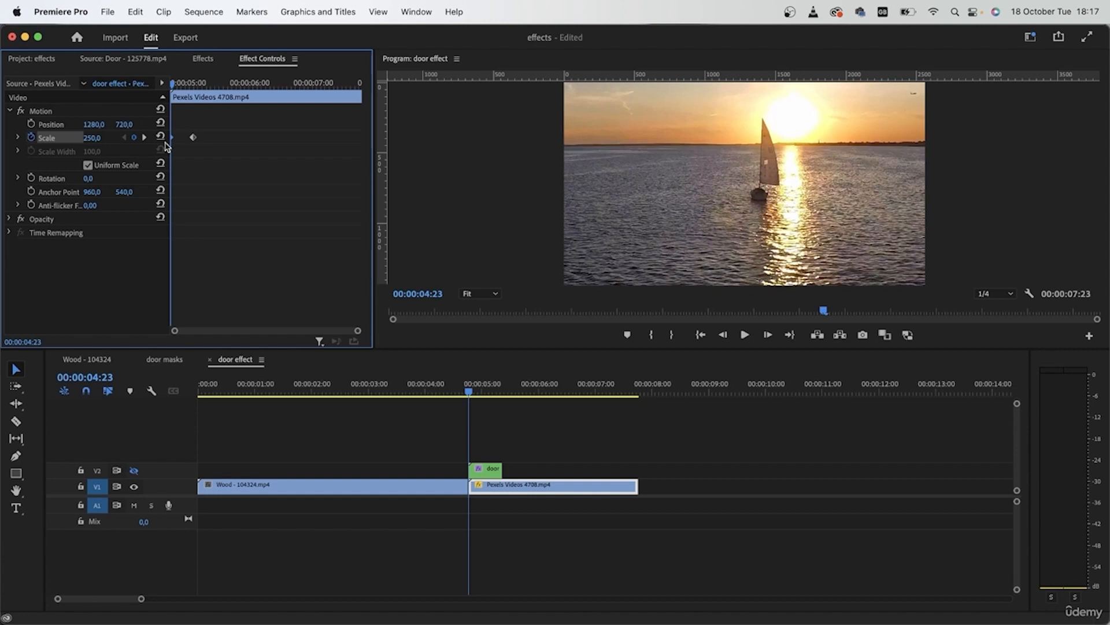
Keyframe the sunset clip's Position at 1072, 831 at 00:00:04:23 and reset it to 1280, 720 at 00:00:05:04
click(30, 125)
drag(124, 126, 537, 186)
drag(96, 125, 149, 151)
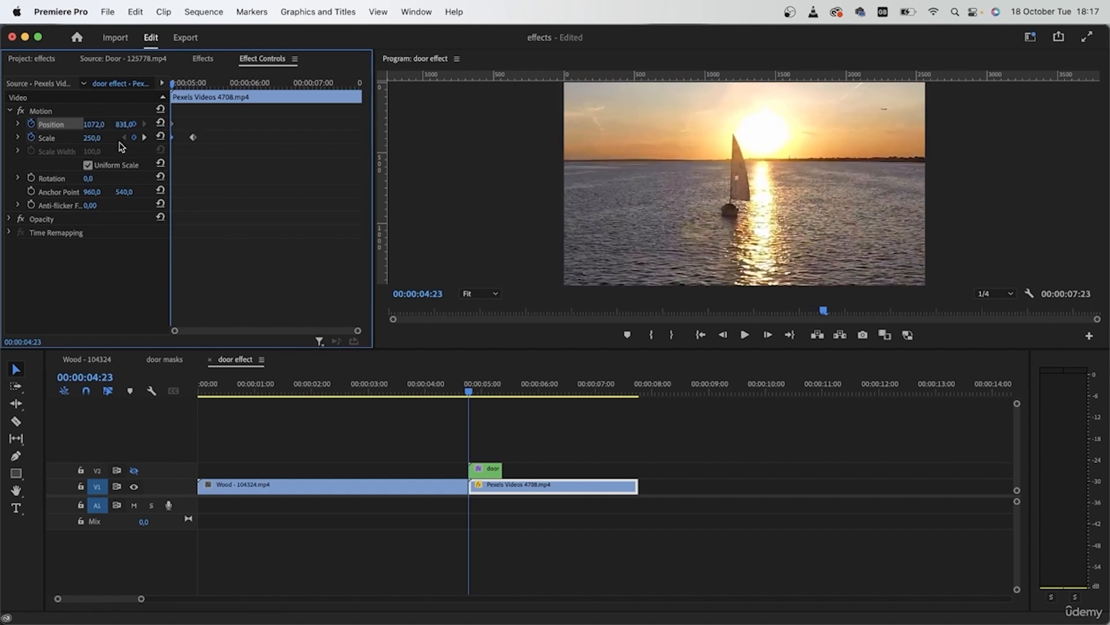
click(146, 137)
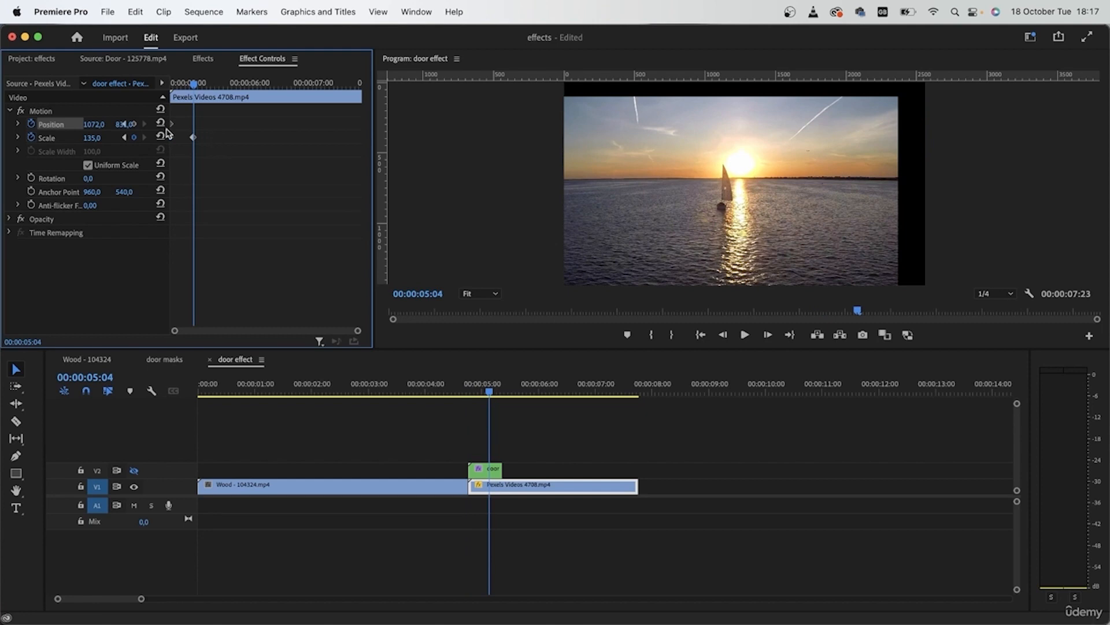
click(161, 124)
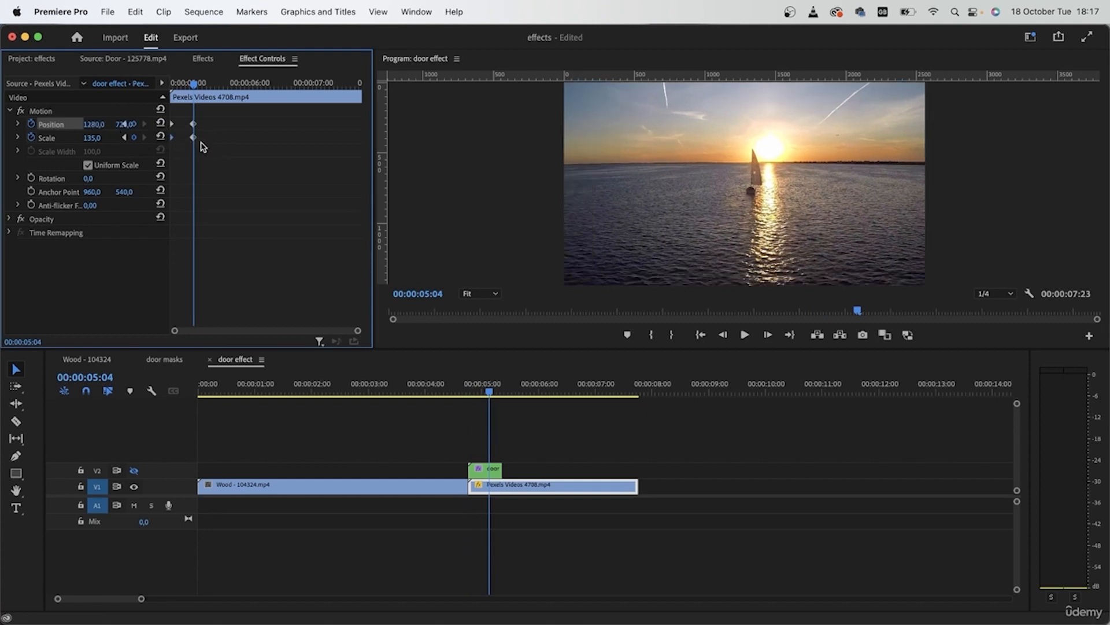
Show the V2 door masks track again and scrub through the door transition up to 00:00:05:11
mouse_move(491, 392)
mouse_down()
mouse_move(415, 395)
mouse_move(479, 404)
mouse_up()
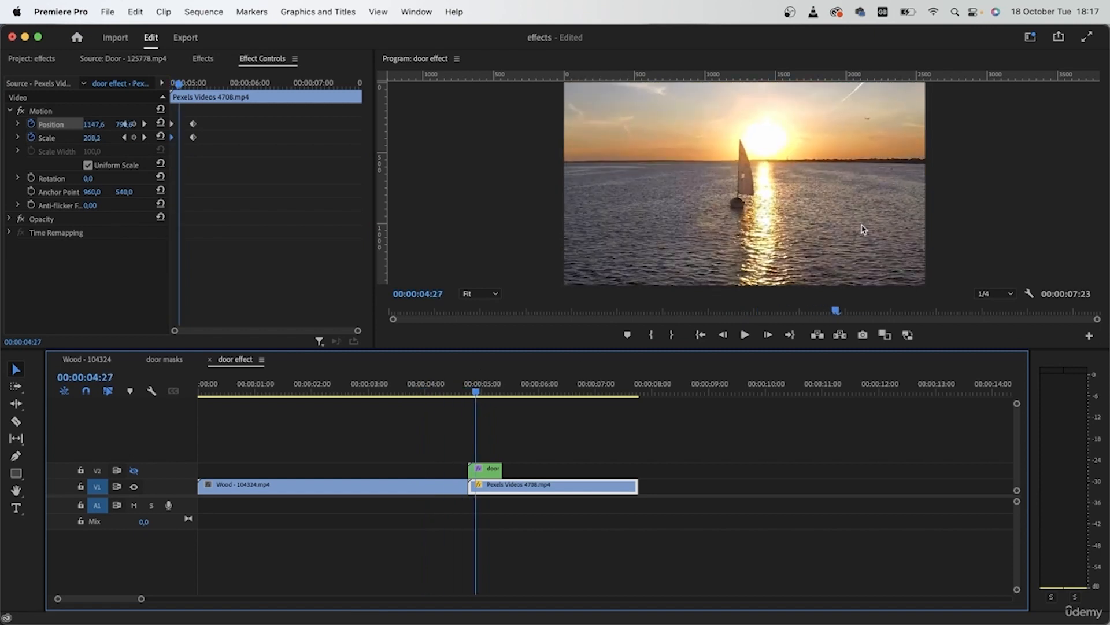
click(134, 470)
drag(471, 392, 505, 394)
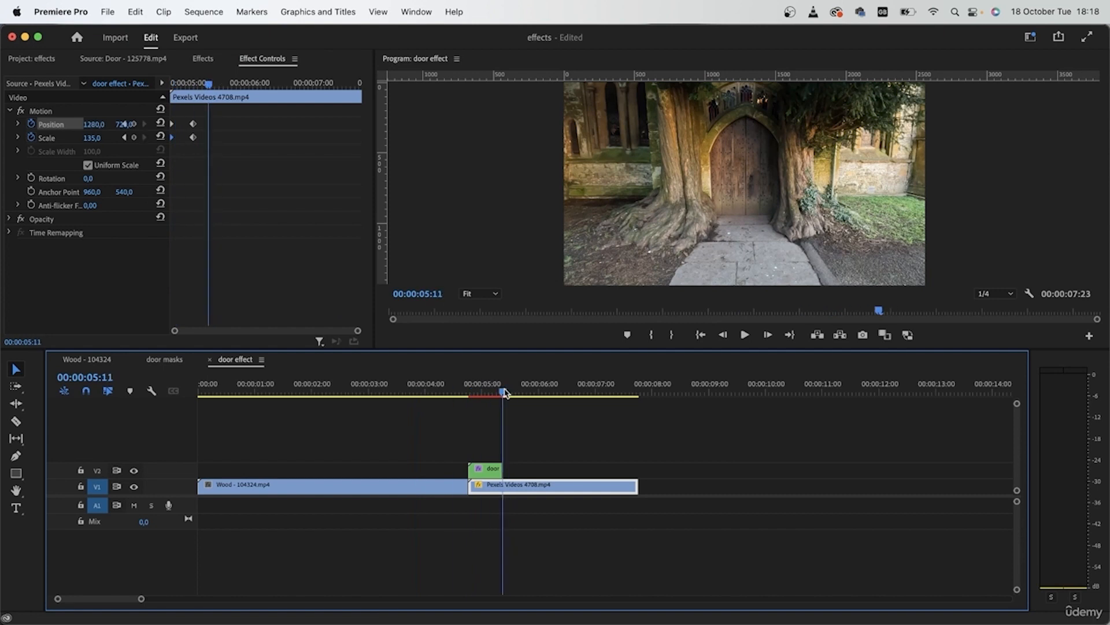
Smooth the sunset clip's ending and starting Position and Scale keyframes with eased temporal interpolation
drag(243, 176, 109, 85)
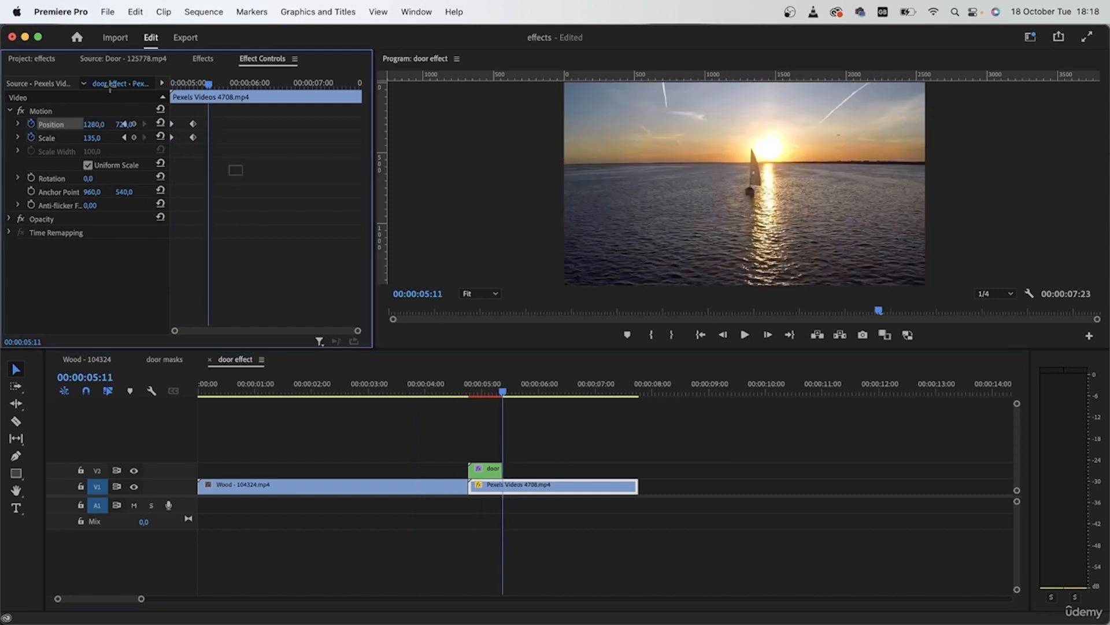
drag(260, 169, 187, 107)
right_click(193, 128)
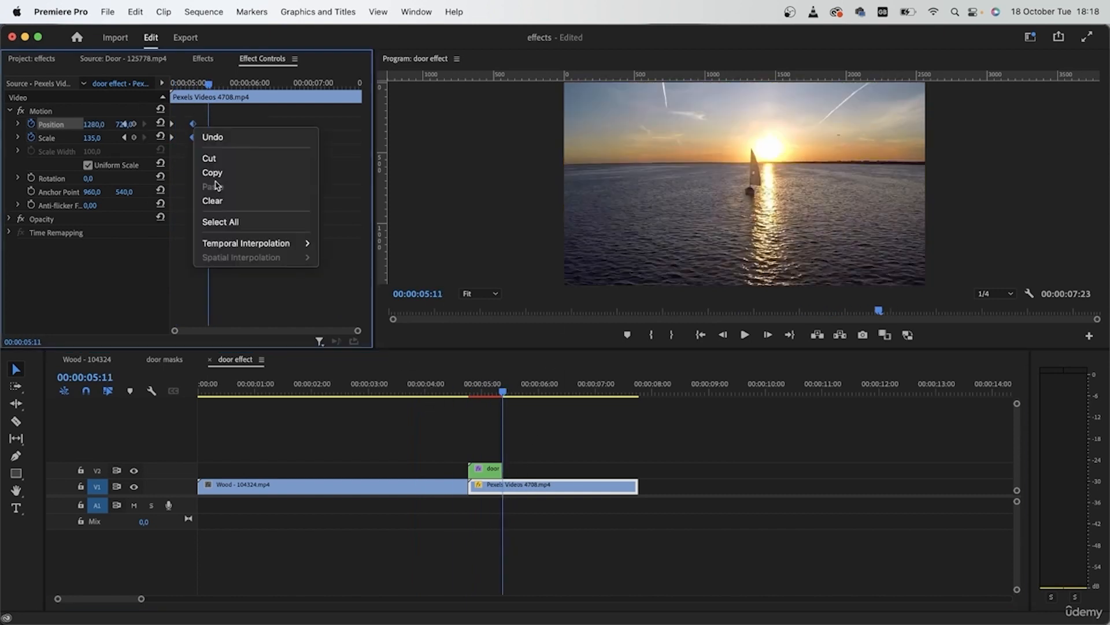
mouse_move(247, 250)
click(365, 340)
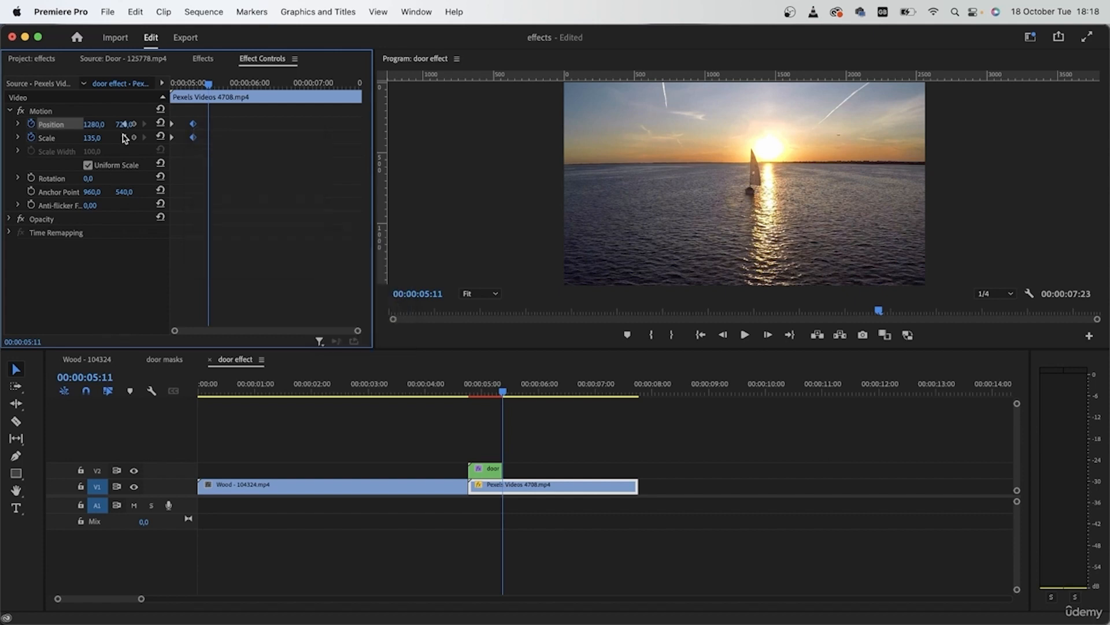
right_click(172, 143)
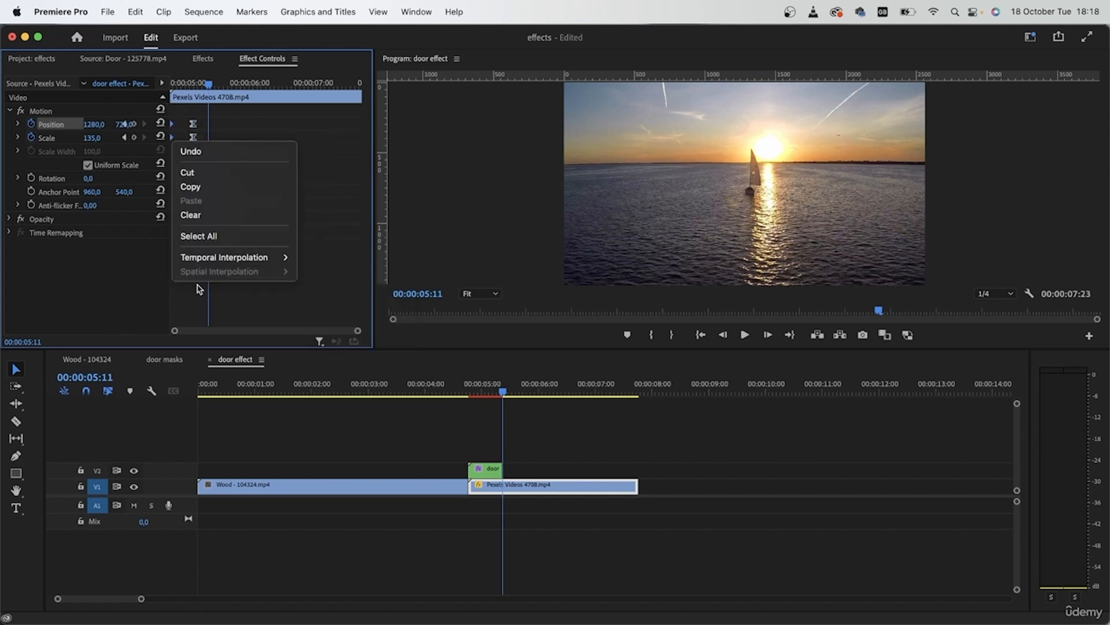
mouse_move(213, 260)
click(342, 336)
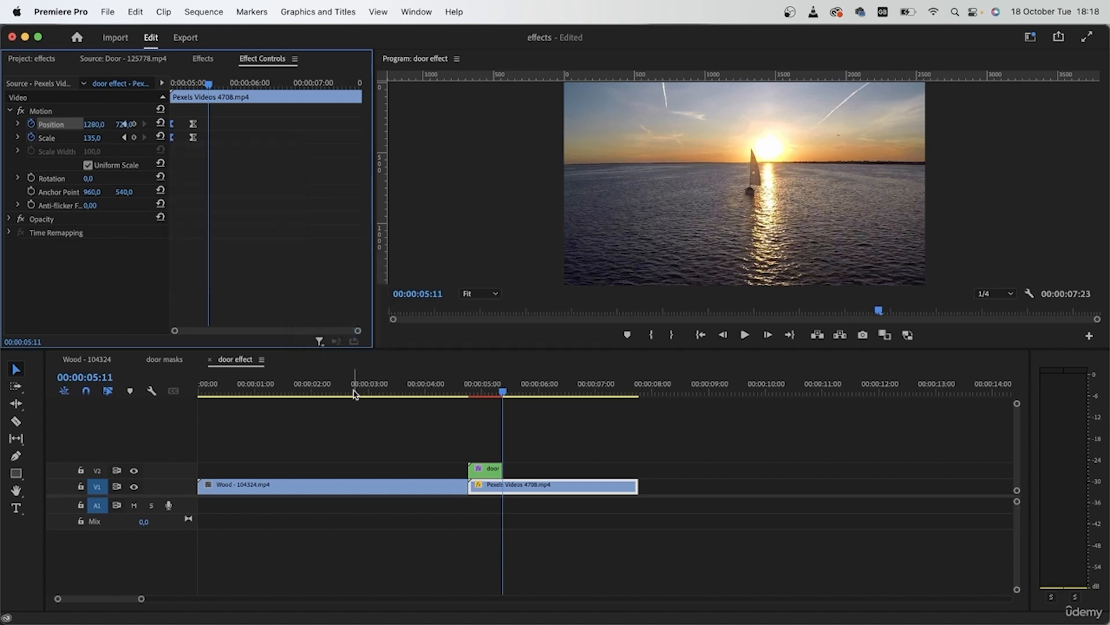
Return to the Wood - 104324 sequence and scrub through the reversed door effect up to 00:00:02:17
click(173, 364)
click(224, 366)
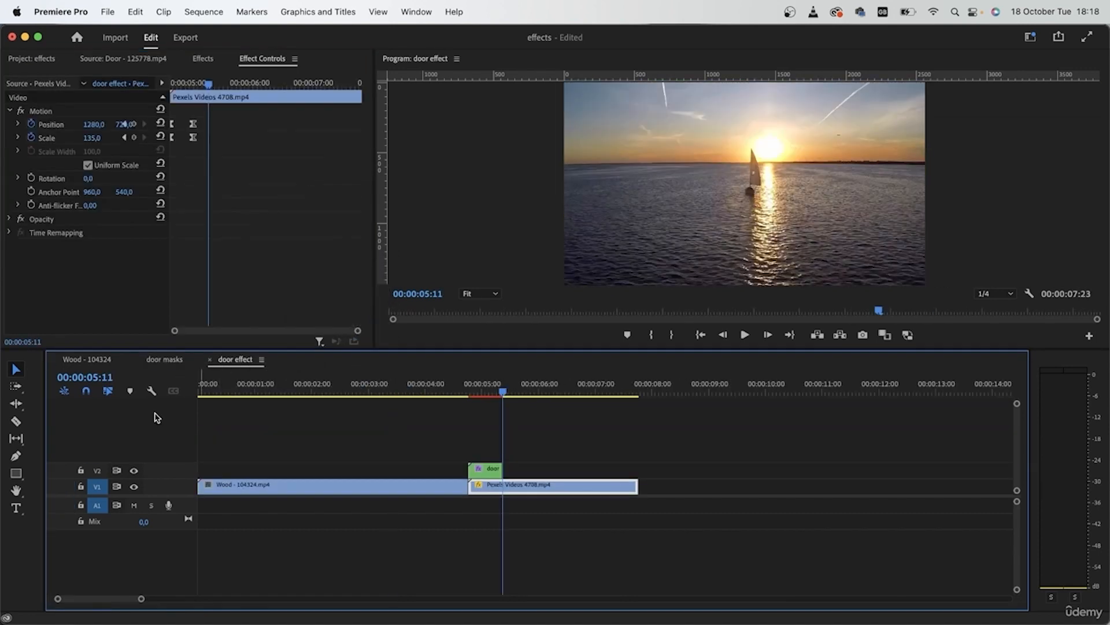
click(86, 359)
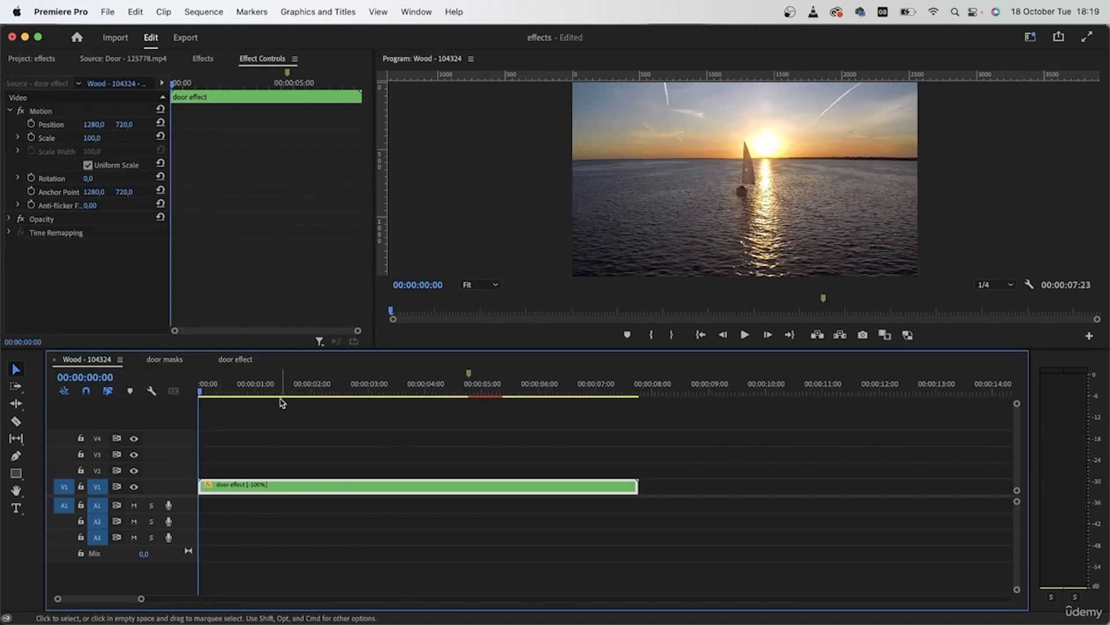
drag(263, 389, 343, 416)
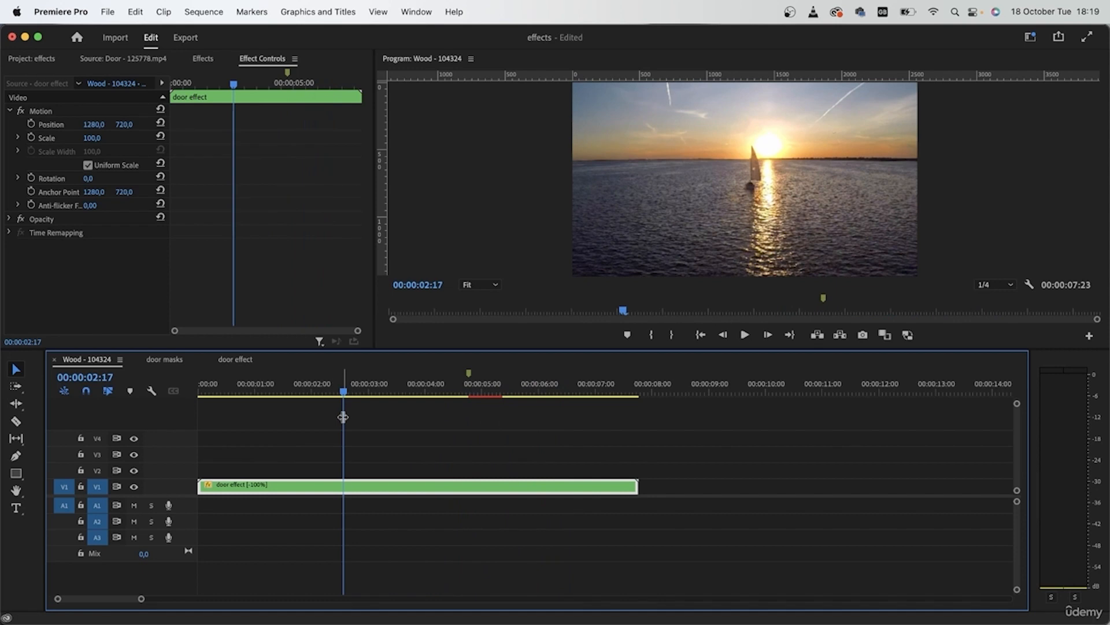